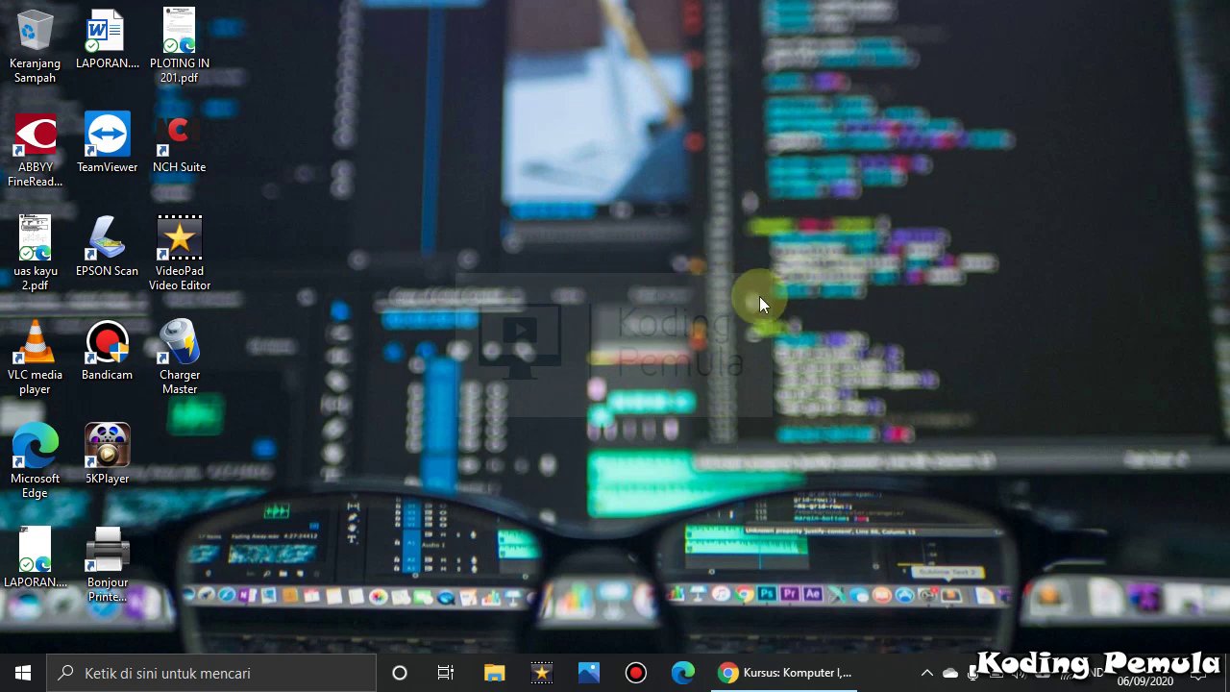
Search the computer for Visual Studio and launch Visual Studio 2013
{"action": "left_click", "coordinate": [288, 672]}
{"action": "type", "text": "visu"}
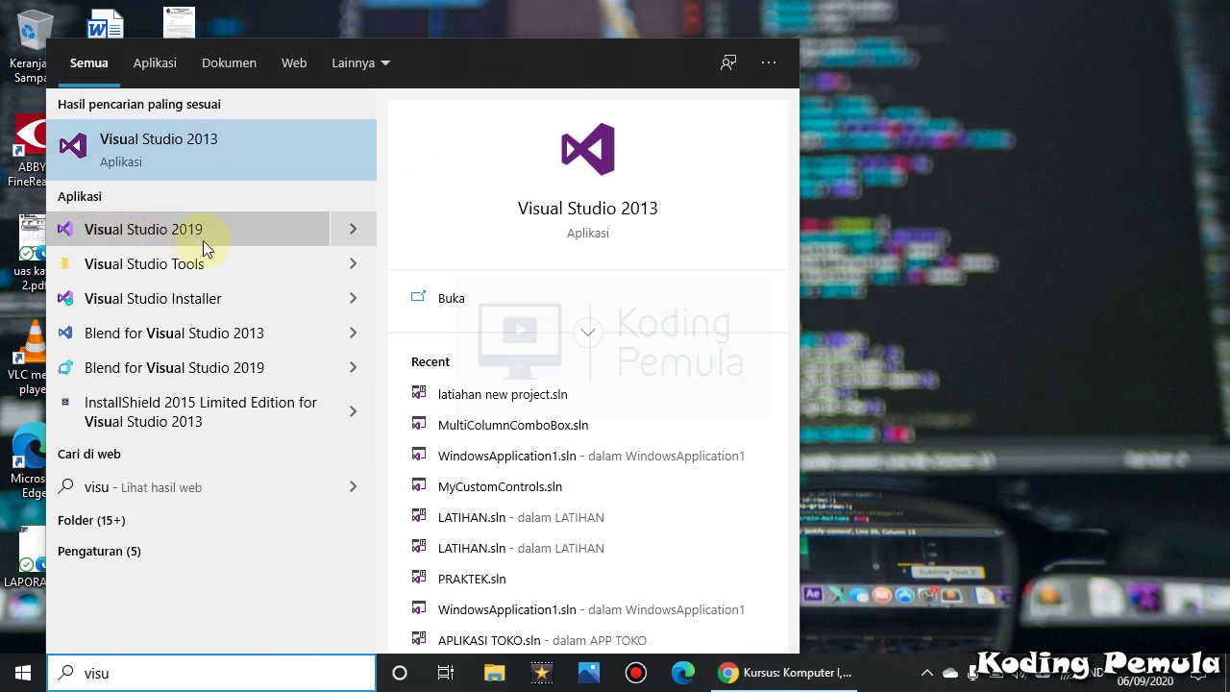
{"action": "left_click", "coordinate": [173, 146]}
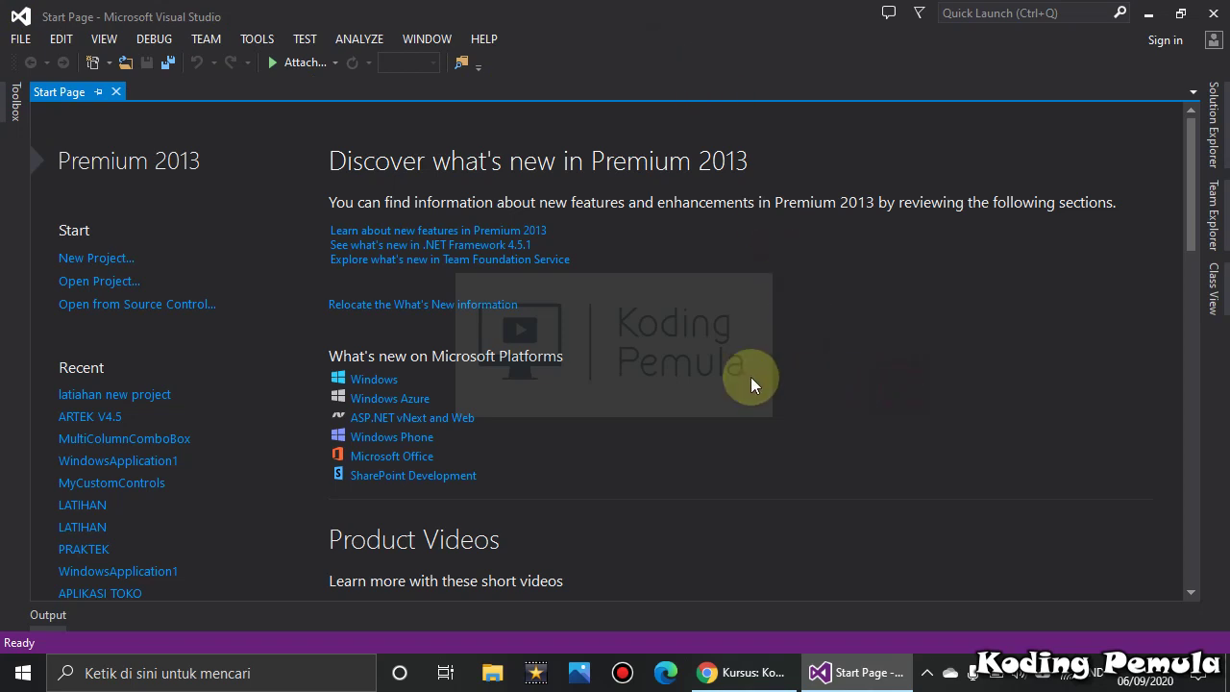
View the contents of the Toolbox and the Solution Explorer, collapsing each one after viewing
{"action": "left_click", "coordinate": [11, 104]}
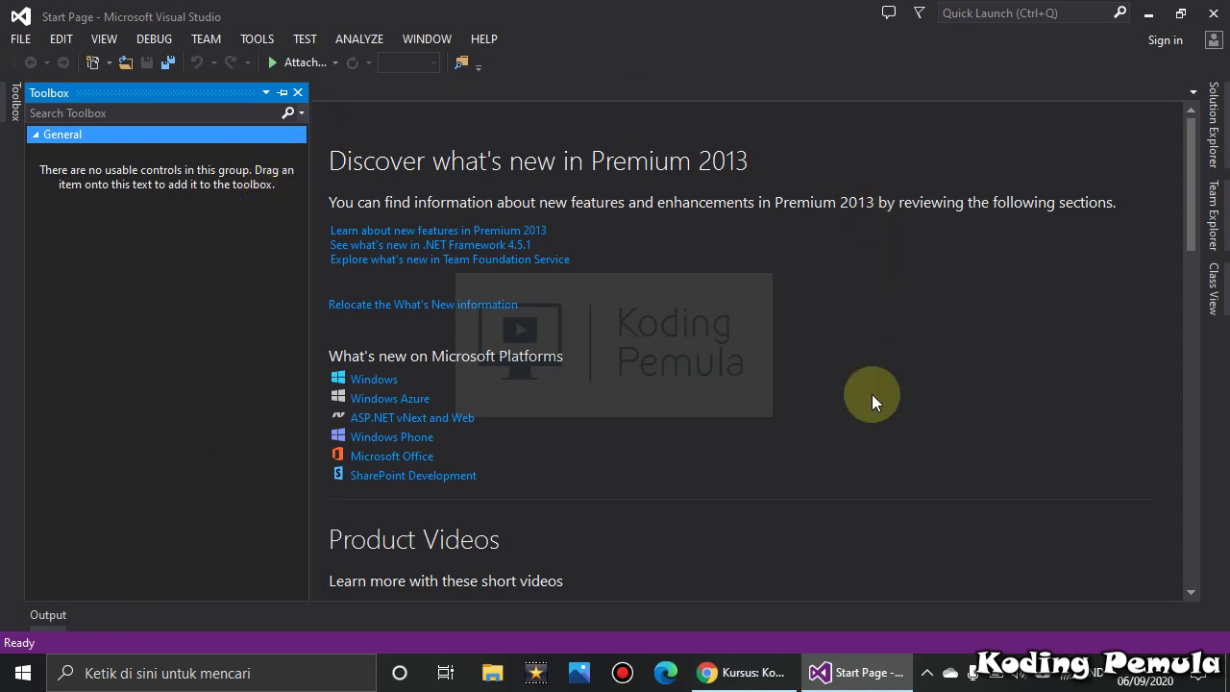
{"action": "left_click", "coordinate": [821, 338]}
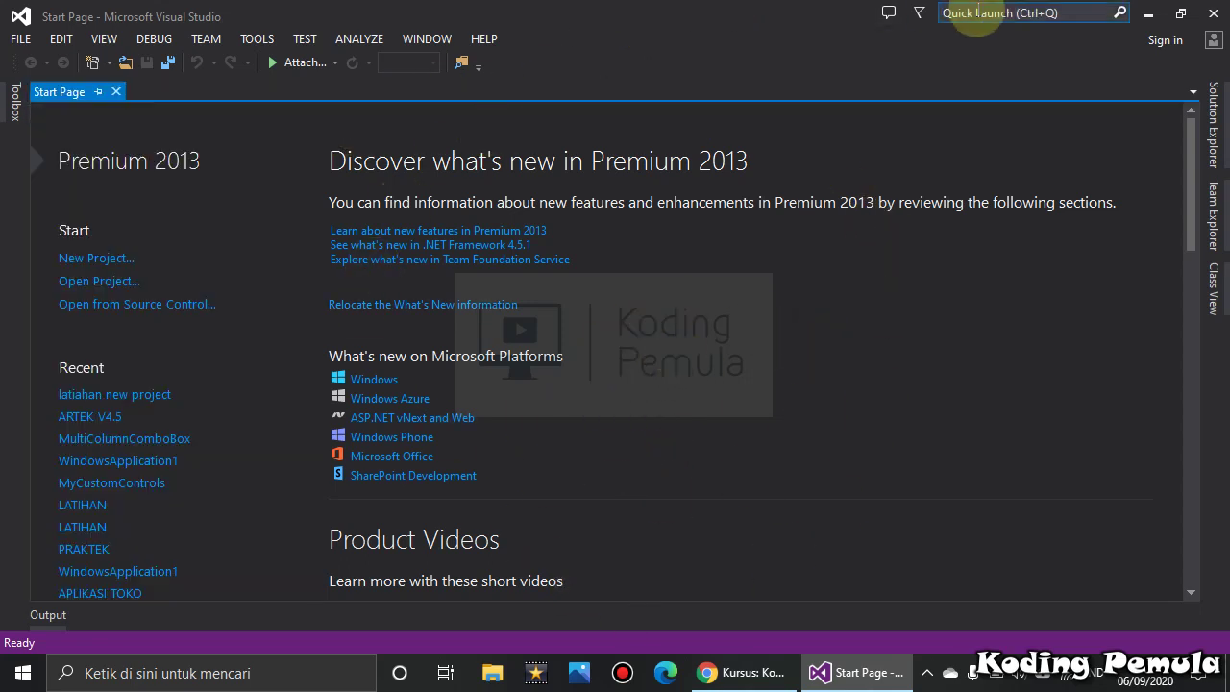
{"action": "left_click", "coordinate": [1217, 127]}
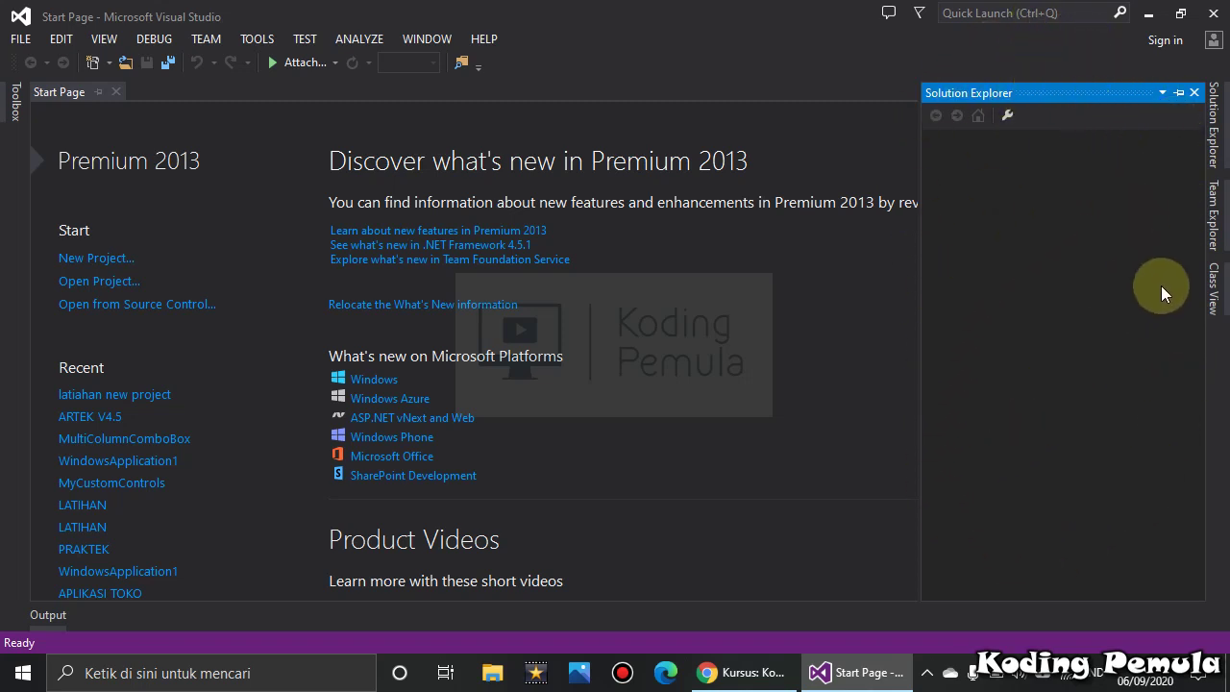
{"action": "left_click", "coordinate": [794, 319]}
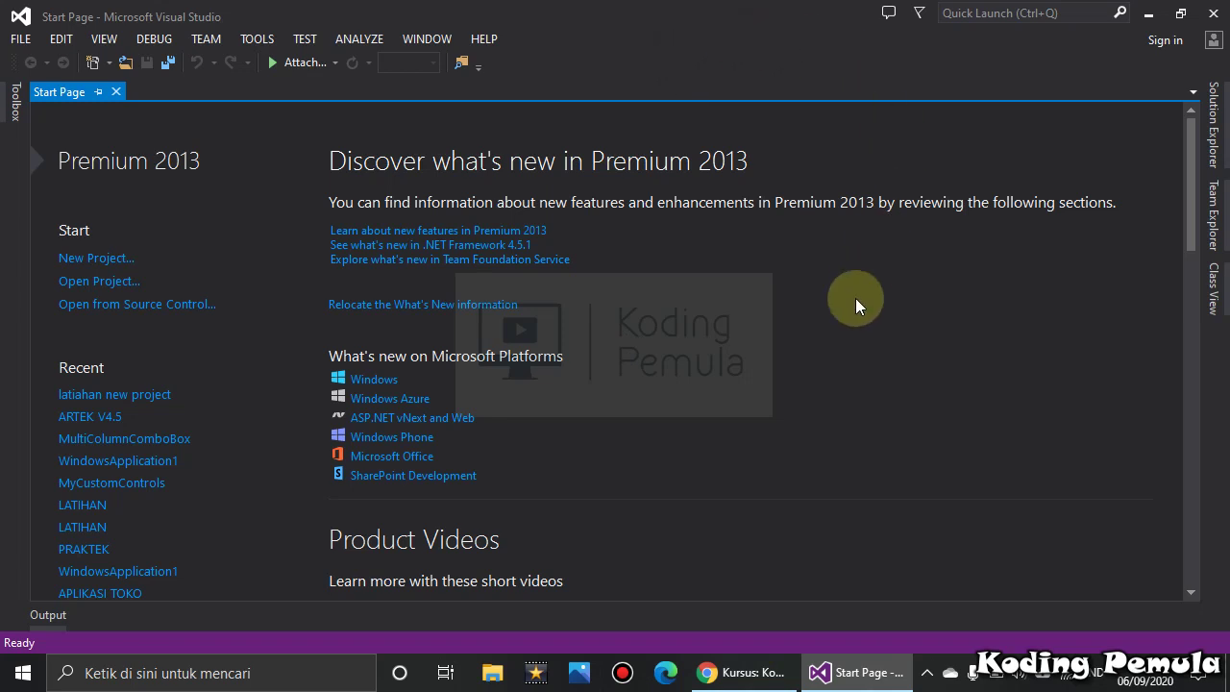
{"action": "left_click", "coordinate": [21, 40]}
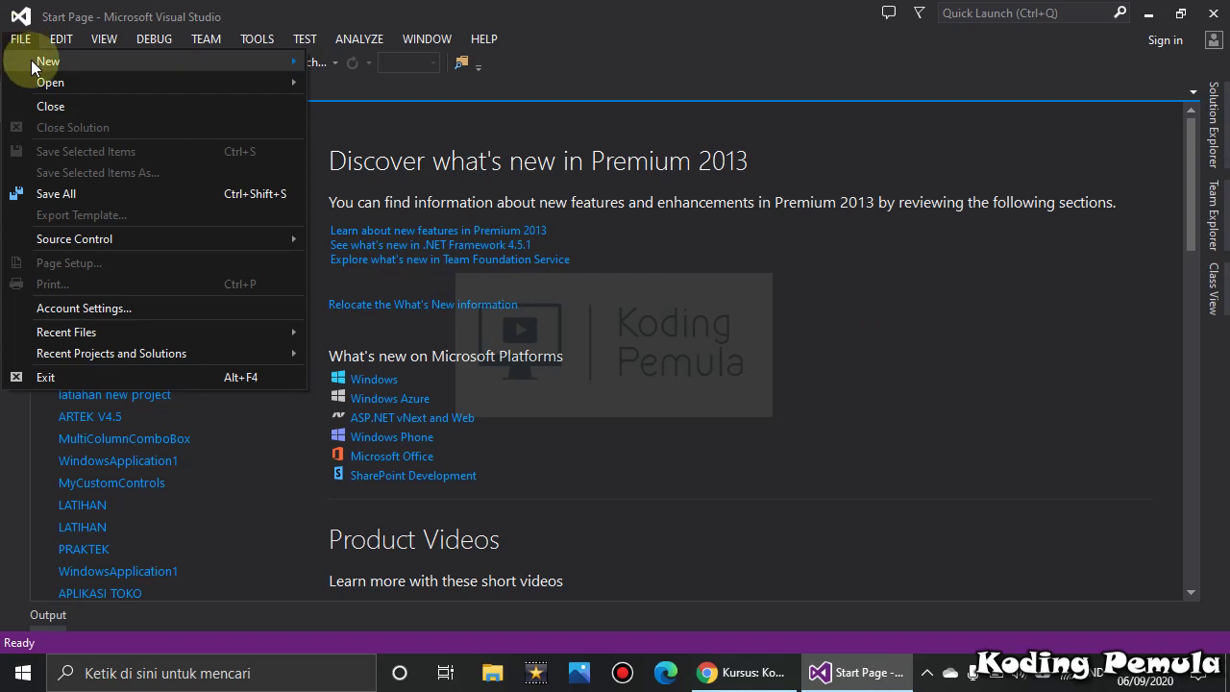
{"action": "mouse_move", "coordinate": [31, 60]}
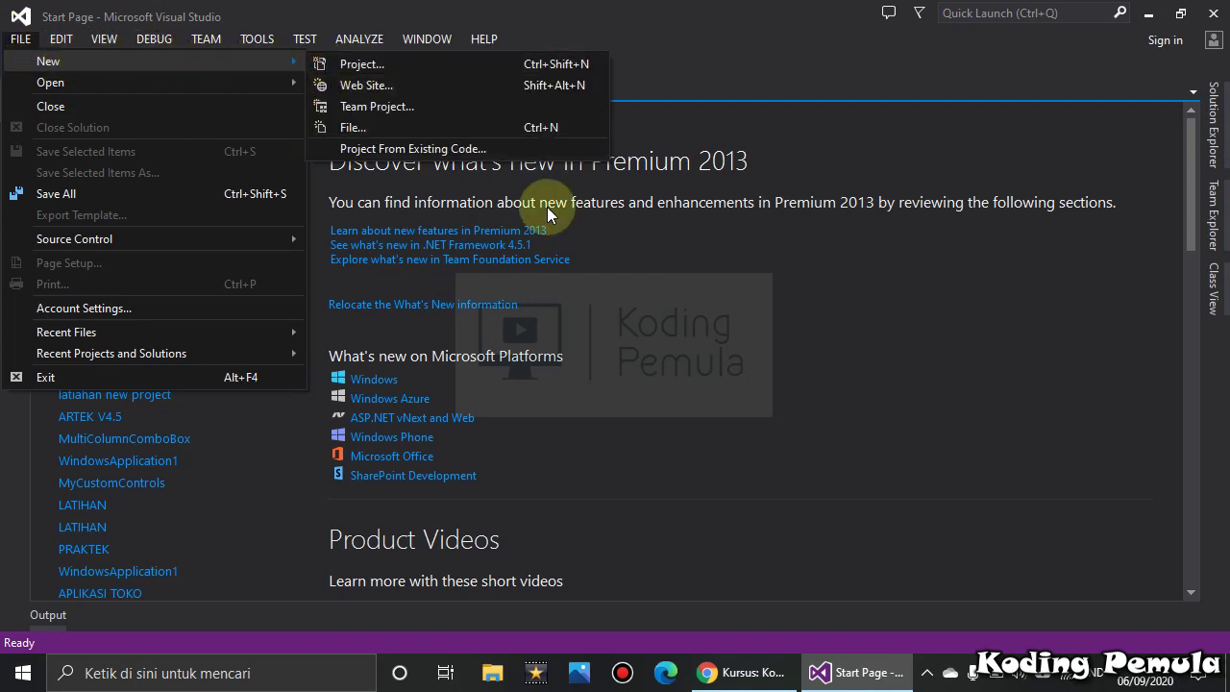
{"action": "left_click", "coordinate": [844, 349]}
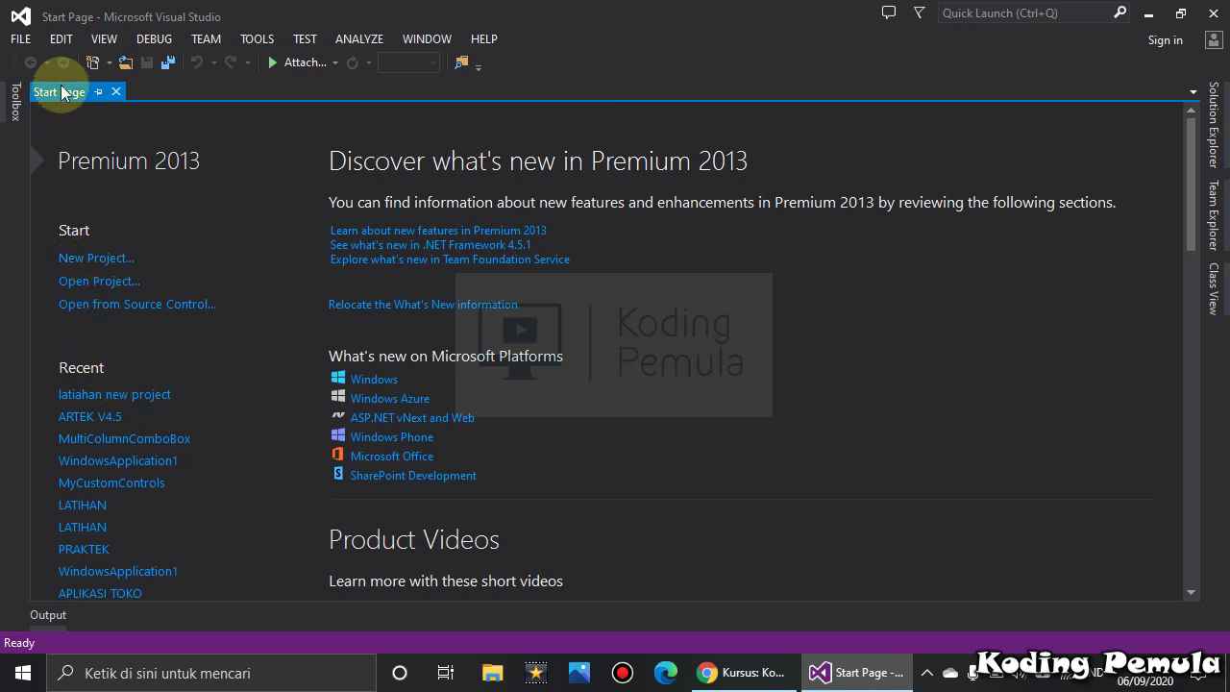
Start a new project and select Visual Basic among the installed templates, with its subcategories collapsed
{"action": "left_click", "coordinate": [87, 255]}
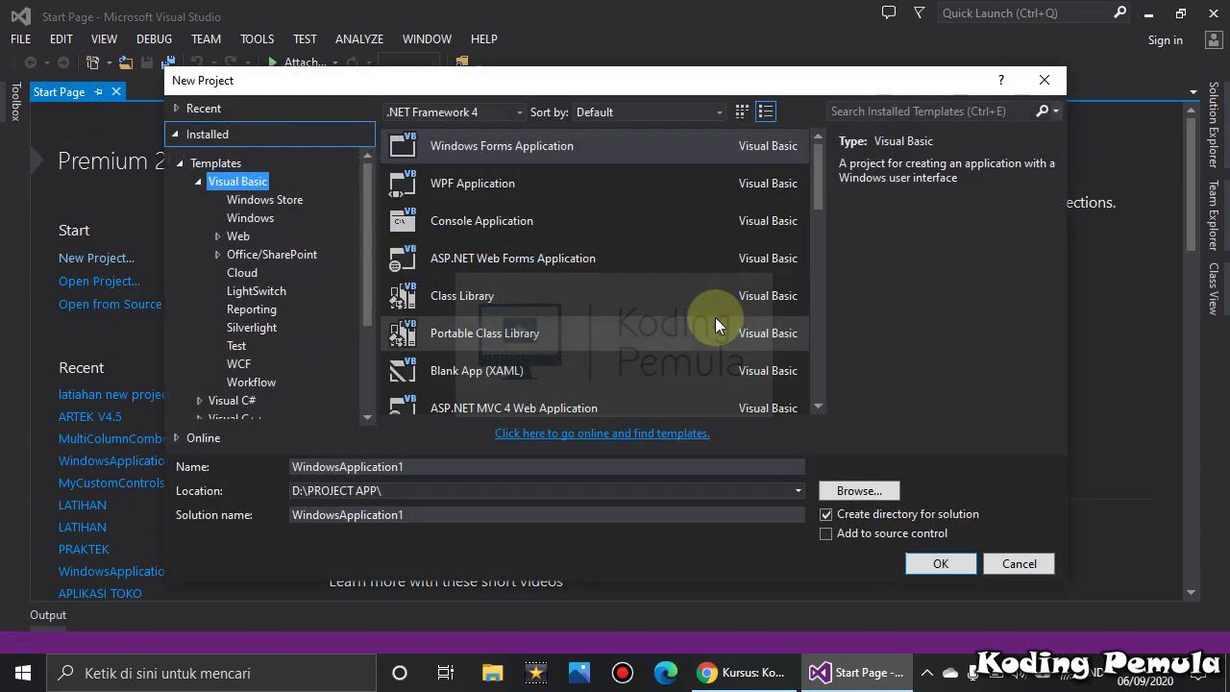
{"action": "left_click", "coordinate": [660, 71]}
{"action": "left_click_drag", "start_coordinate": [677, 71], "coordinate": [721, 41]}
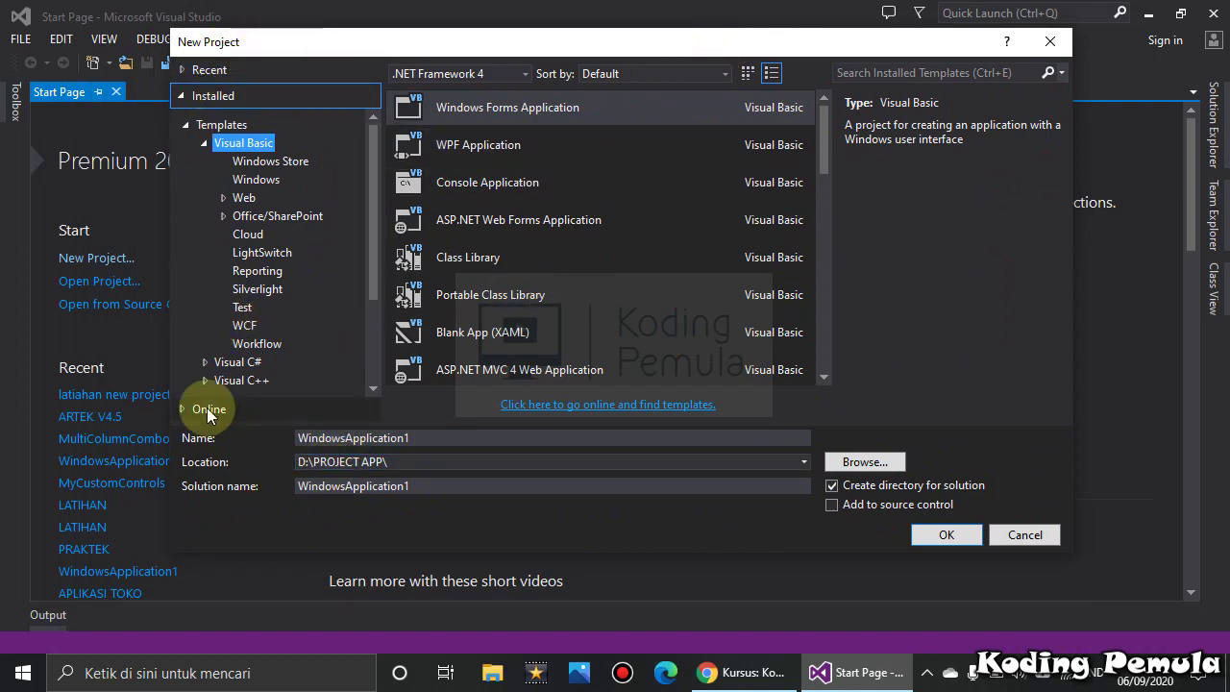
{"action": "left_click", "coordinate": [187, 123]}
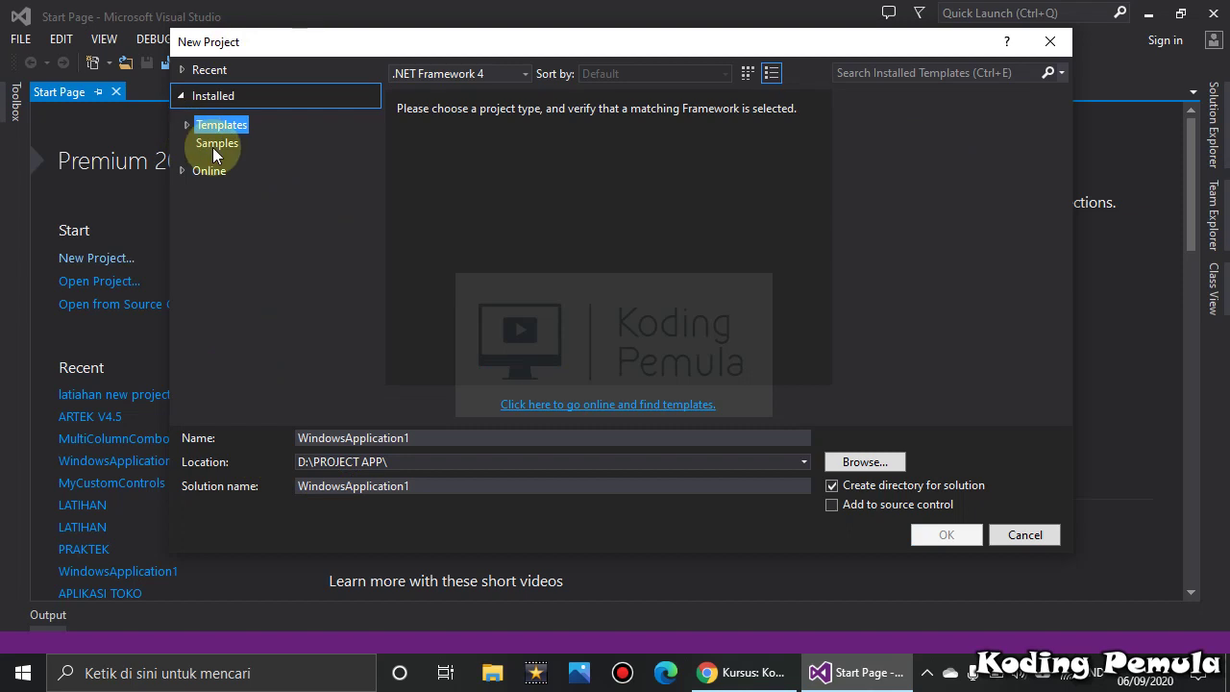
{"action": "left_click", "coordinate": [190, 126]}
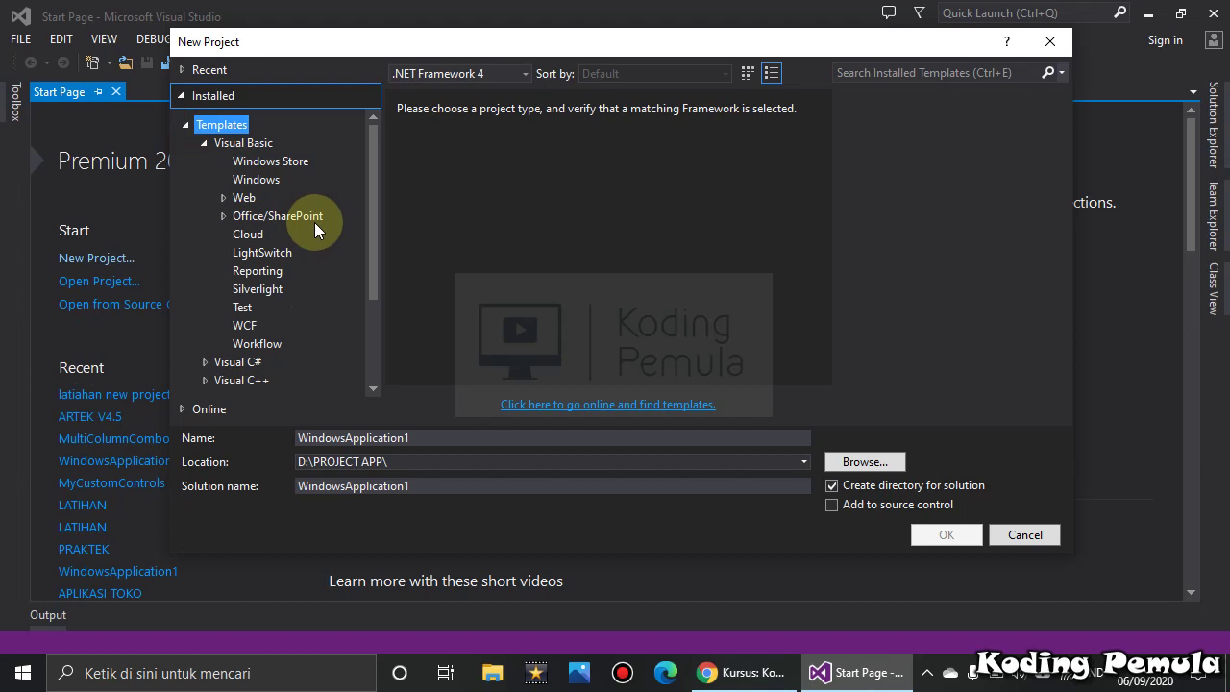
{"action": "left_click", "coordinate": [203, 143]}
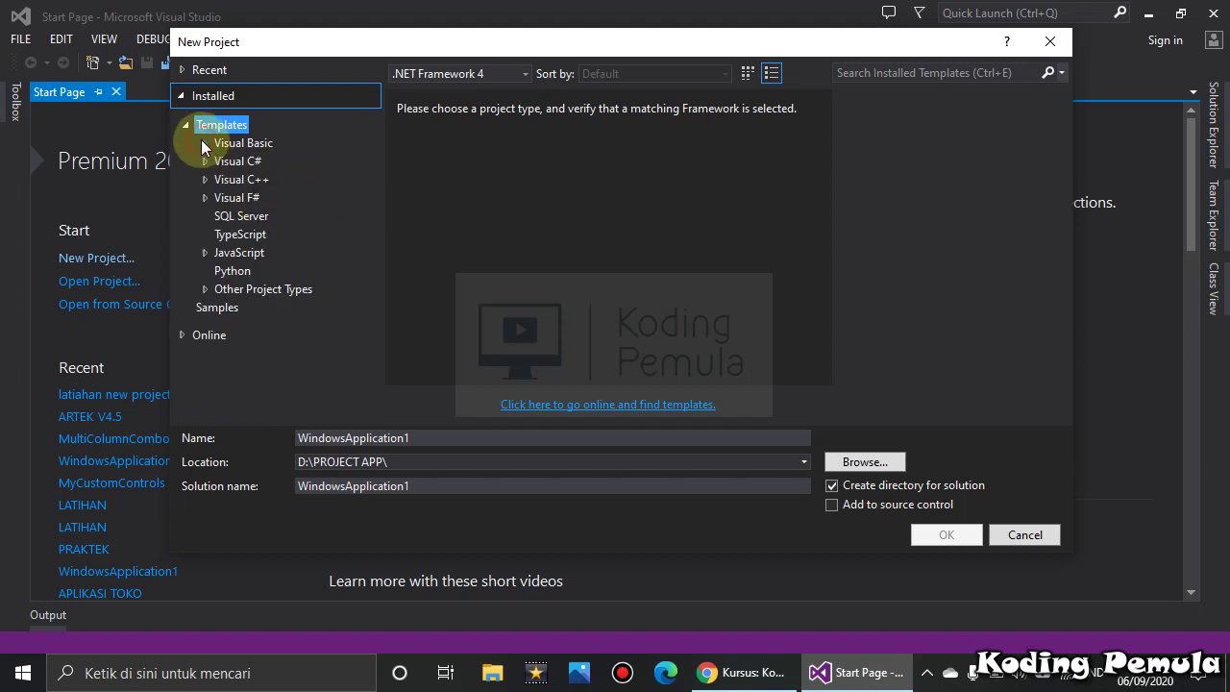
{"action": "left_click", "coordinate": [224, 144]}
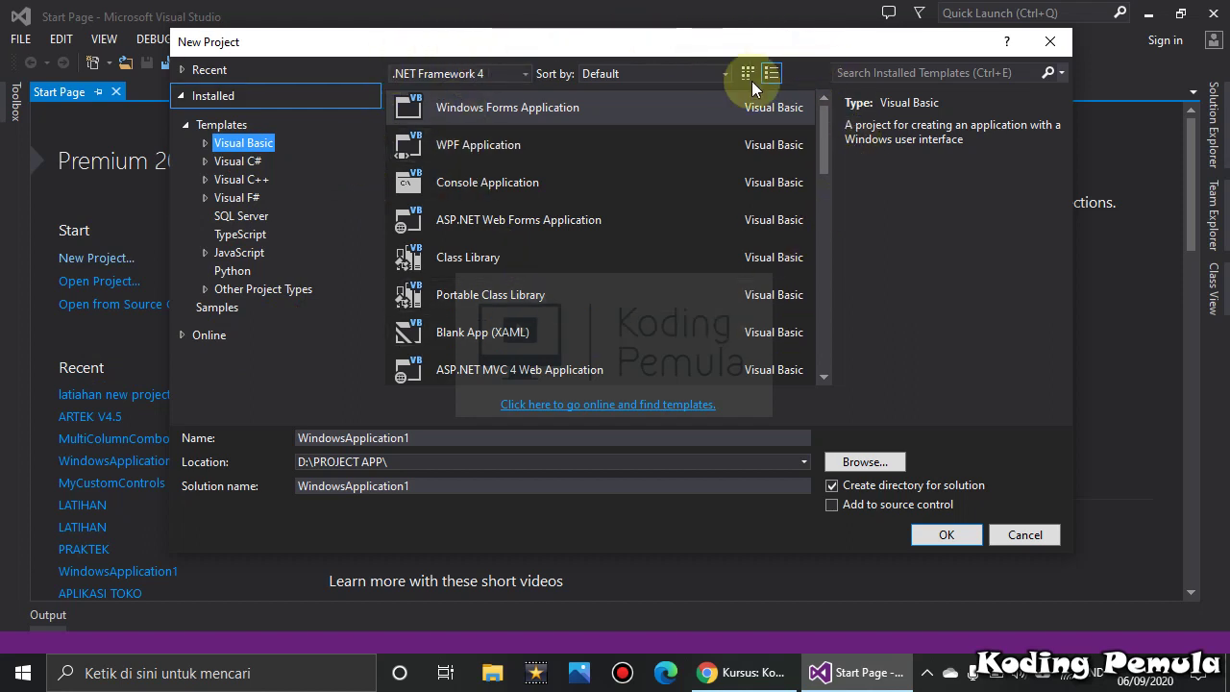
Try .NET Framework 4.5 as the new project's target framework
{"action": "left_click", "coordinate": [527, 74]}
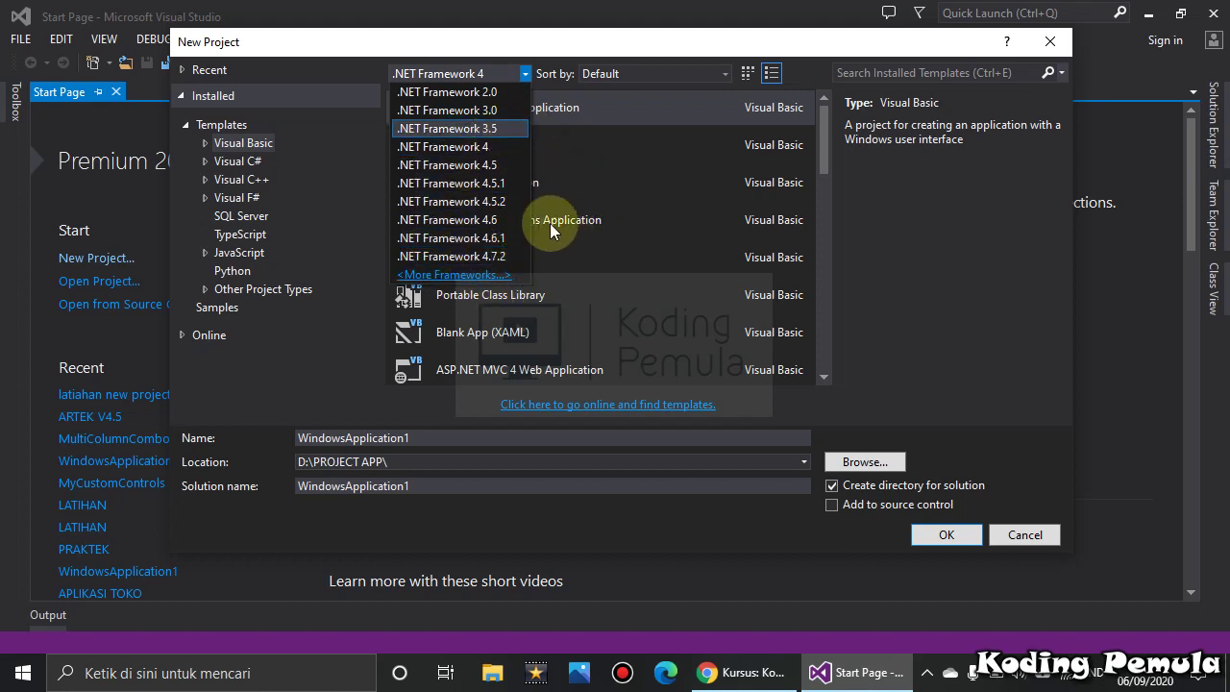
{"action": "left_click", "coordinate": [495, 148]}
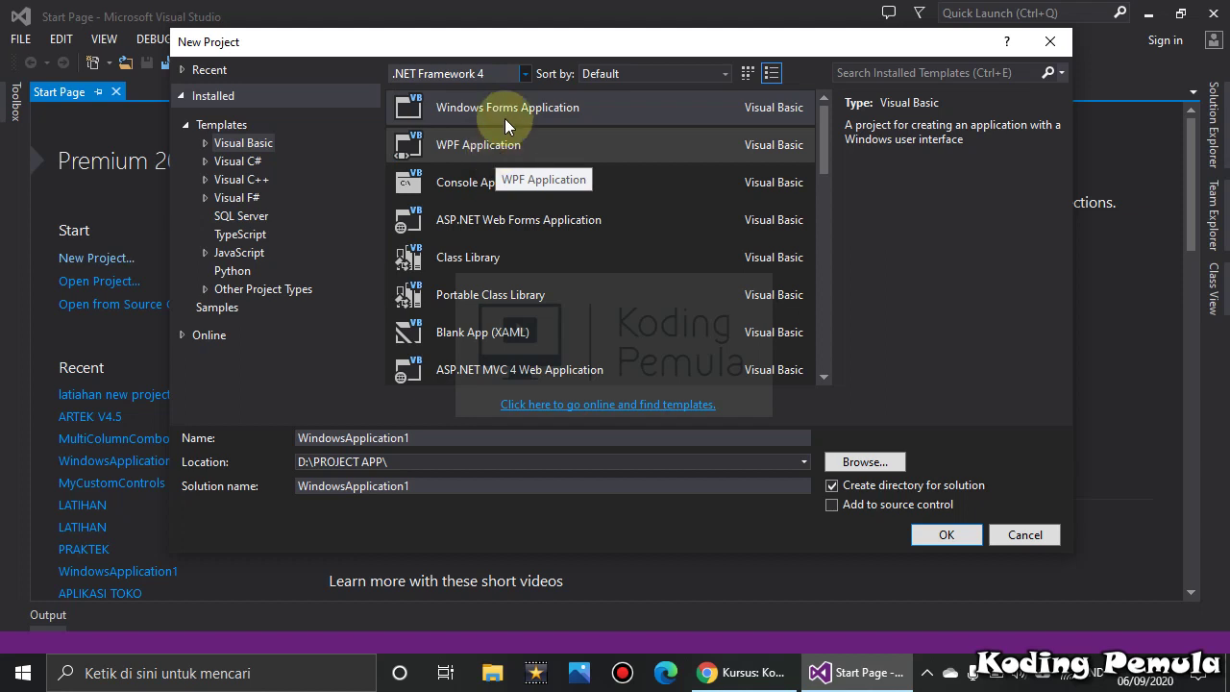
{"action": "left_click", "coordinate": [678, 40]}
{"action": "left_click_drag", "start_coordinate": [678, 40], "coordinate": [667, 71]}
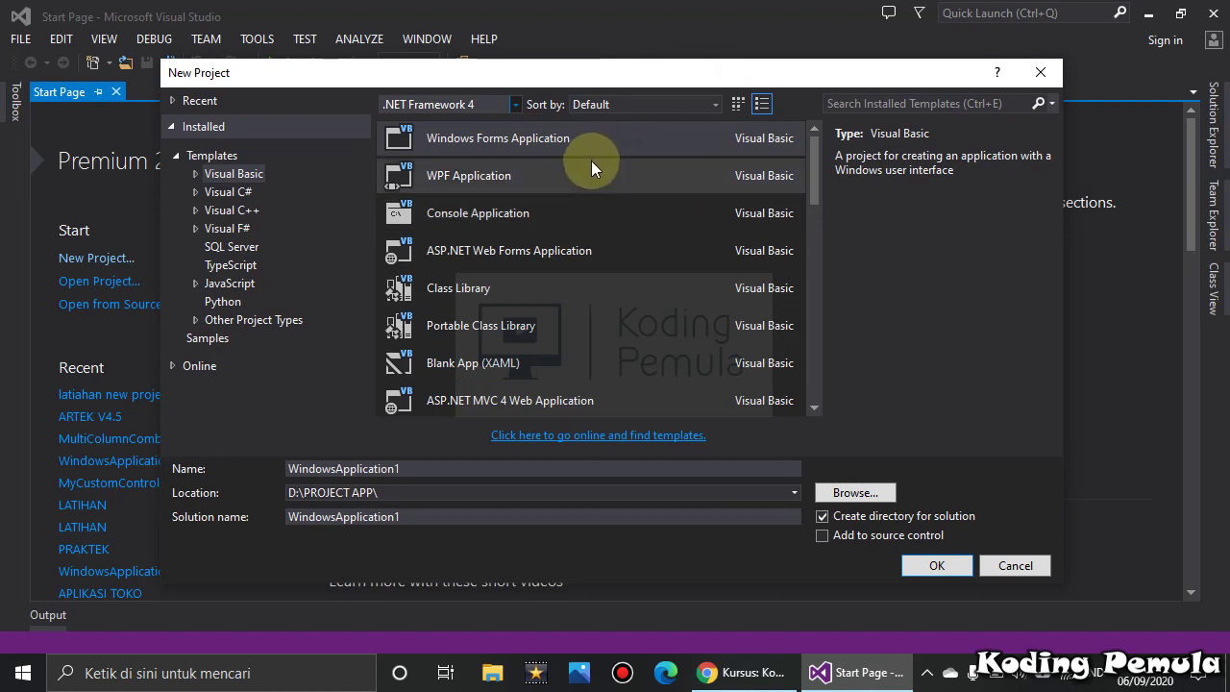
{"action": "left_click", "coordinate": [515, 108]}
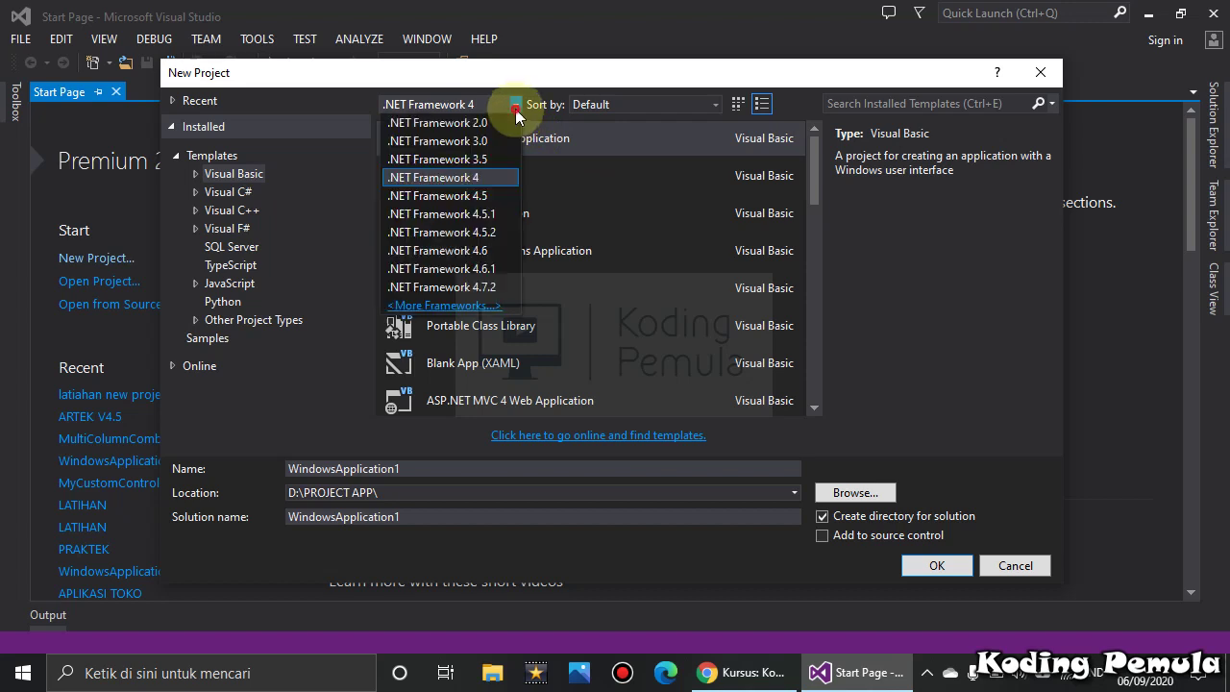
{"action": "left_click", "coordinate": [472, 196]}
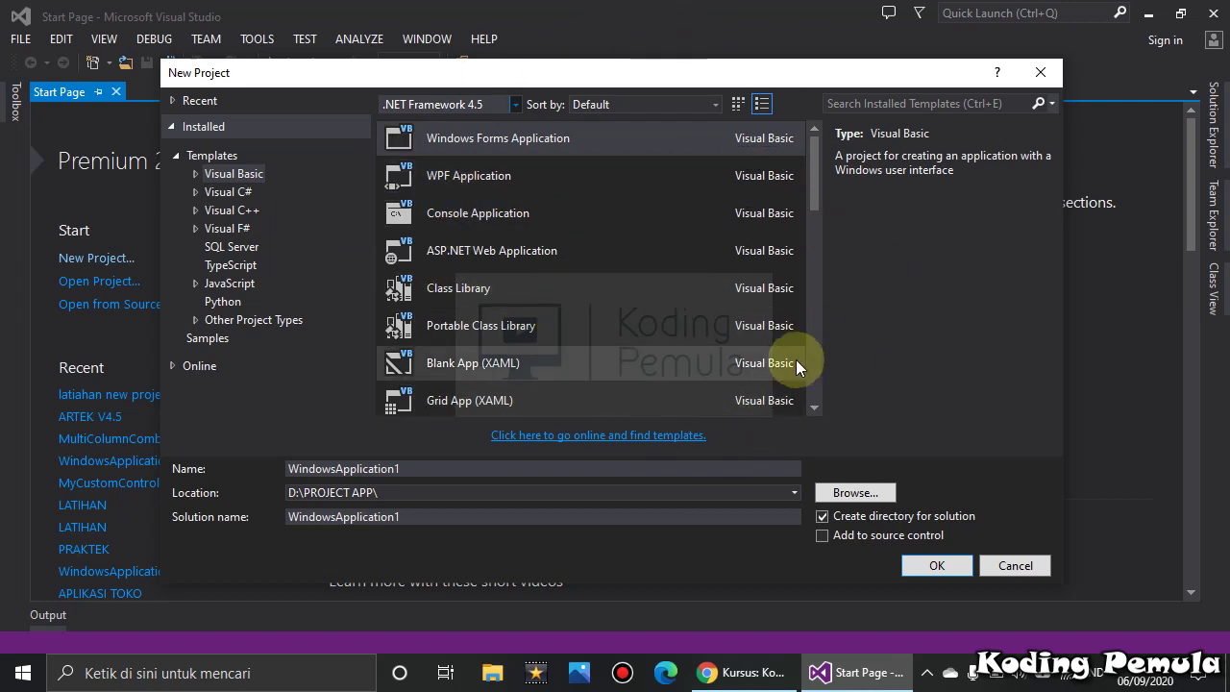
Set the new project's target framework back to .NET Framework 4
{"action": "left_click", "coordinate": [513, 103]}
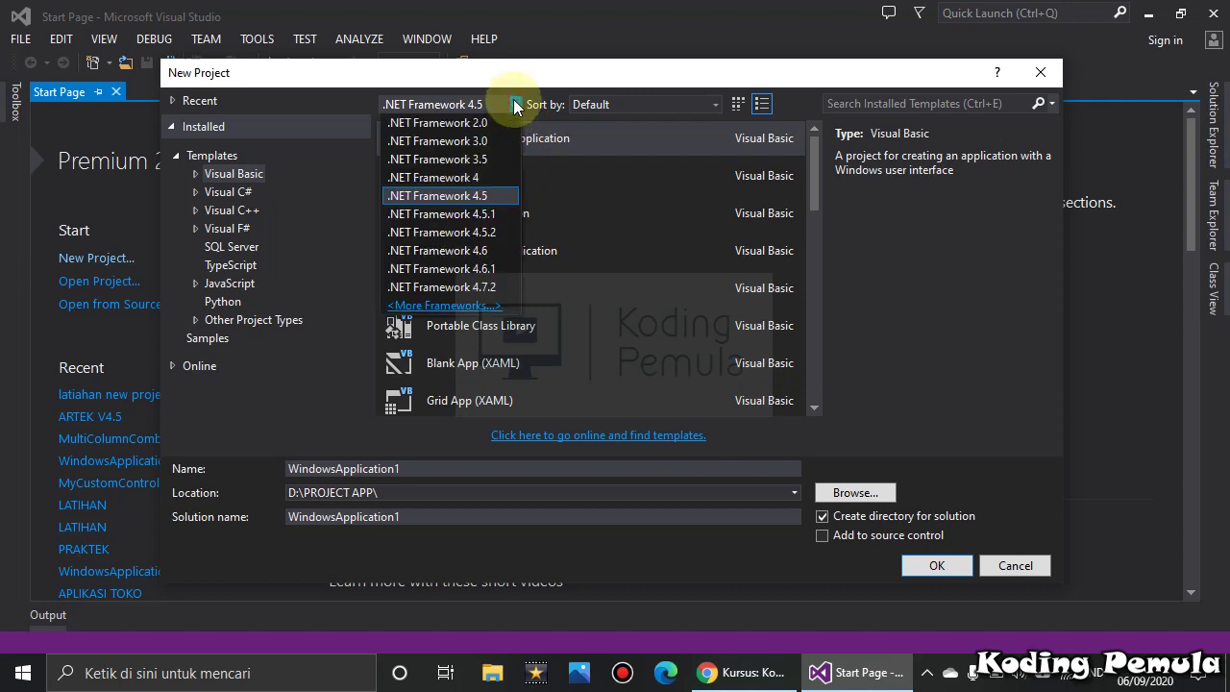
{"action": "left_click", "coordinate": [464, 177]}
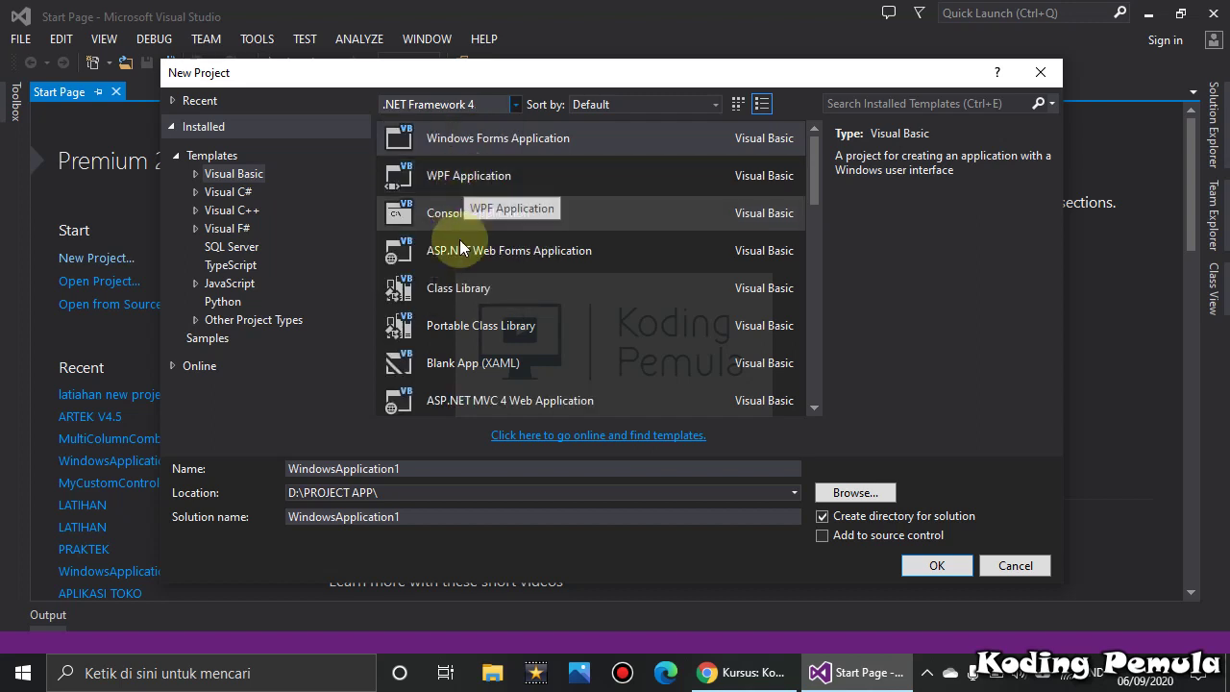
{"action": "left_click", "coordinate": [513, 103]}
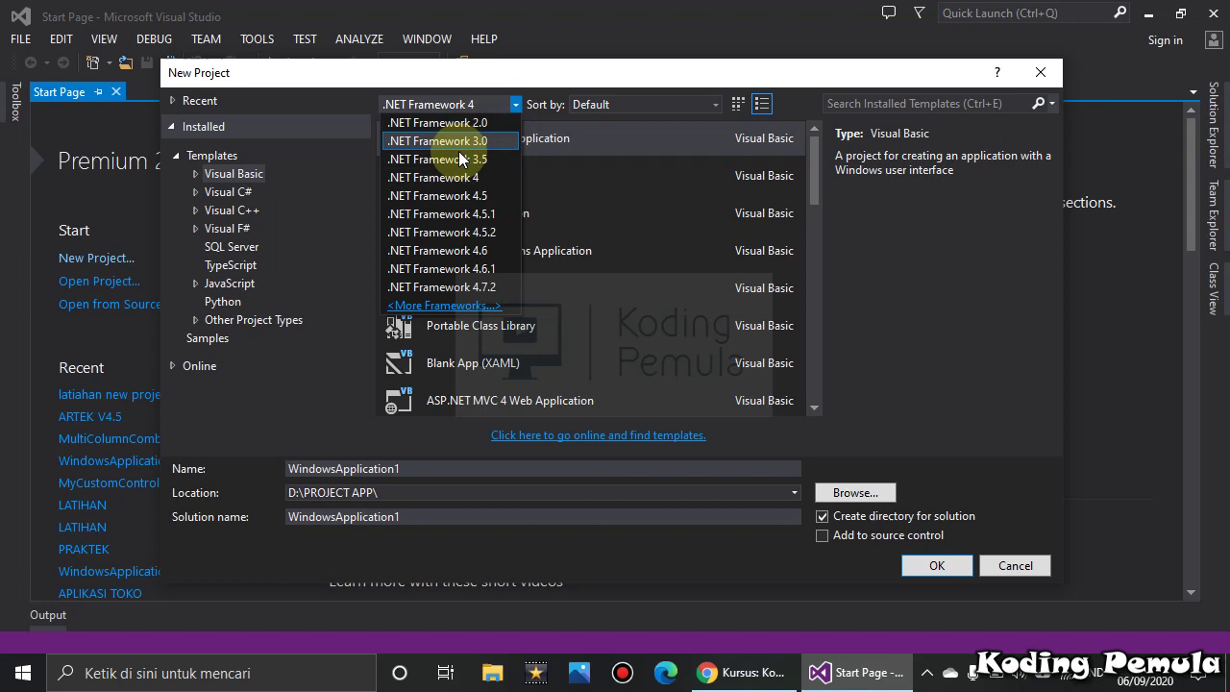
{"action": "left_click", "coordinate": [442, 180]}
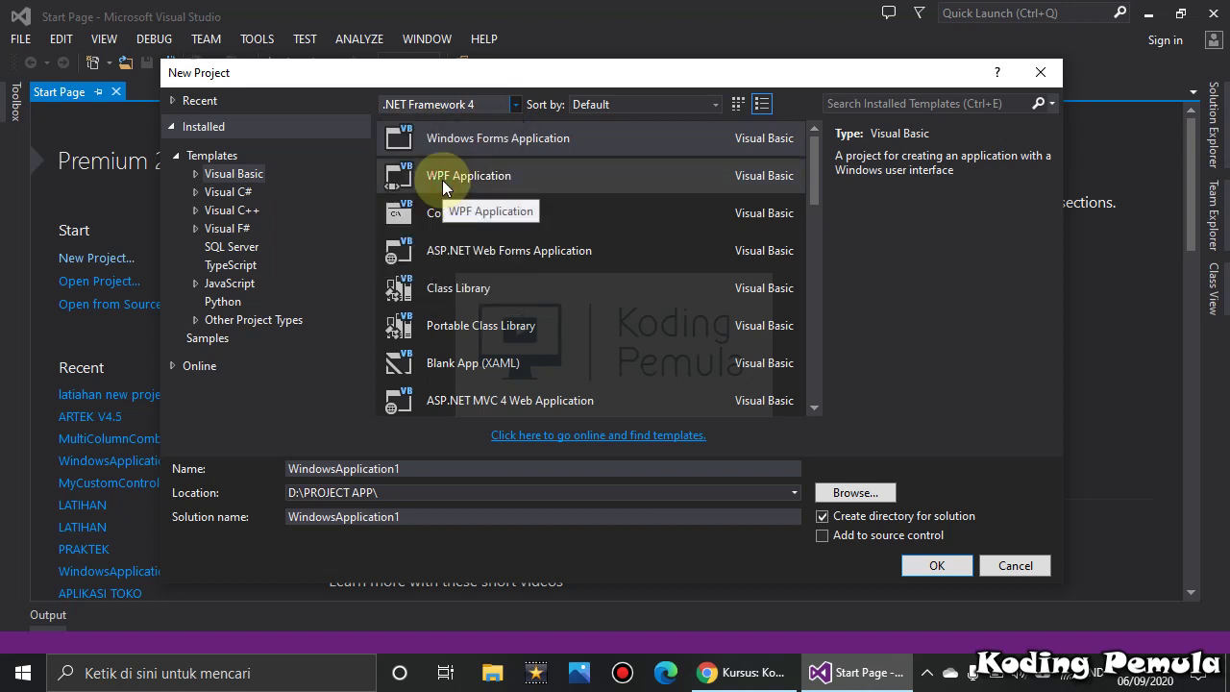
{"action": "left_click_drag", "start_coordinate": [551, 62], "coordinate": [682, 92]}
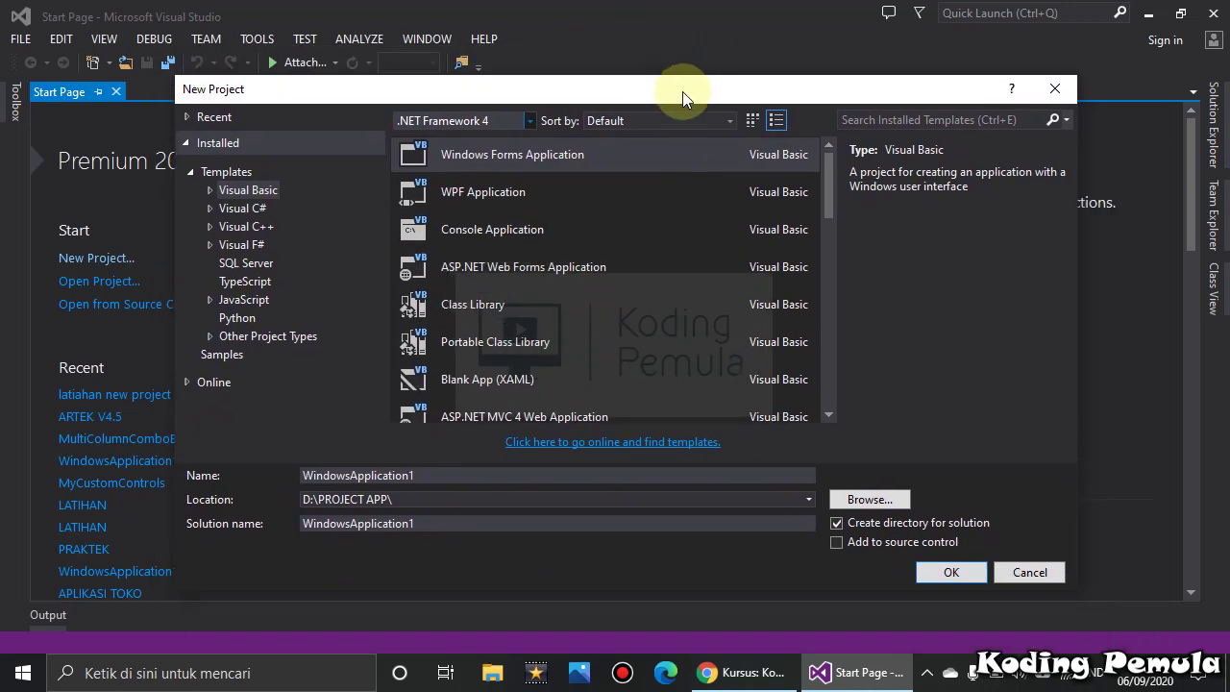
{"action": "mouse_move", "coordinate": [683, 91]}
{"action": "left_mouse_down"}
{"action": "mouse_move", "coordinate": [675, 66]}
{"action": "mouse_move", "coordinate": [670, 82]}
{"action": "left_mouse_up"}
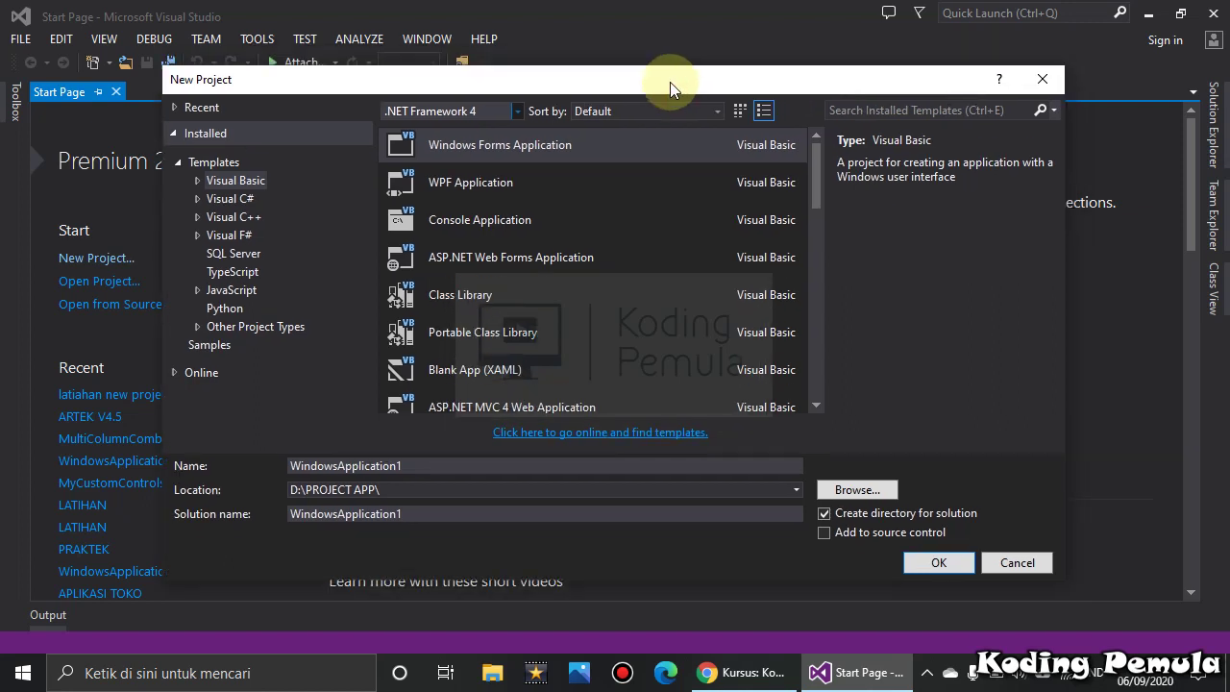
{"action": "left_click", "coordinate": [517, 110]}
{"action": "left_click", "coordinate": [480, 178]}
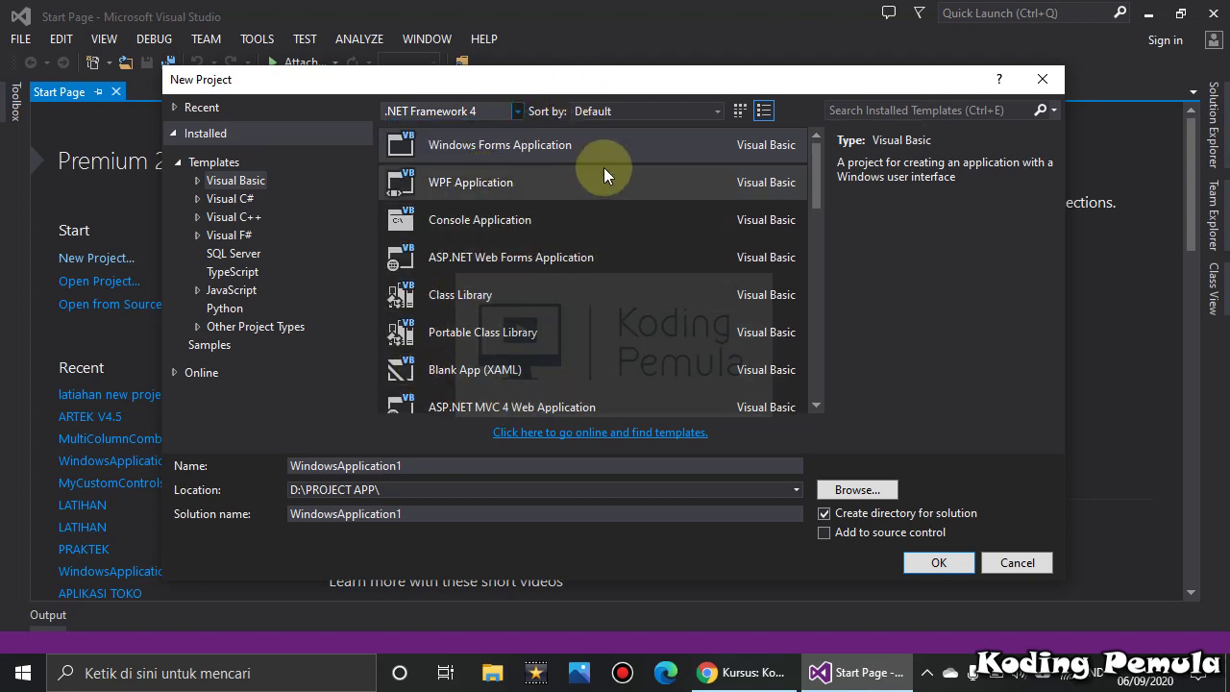
Look through the Visual Basic project templates and choose Windows Forms Application
{"action": "scroll", "coordinate": [603, 167], "scroll_direction": "down", "scroll_amount": 8}
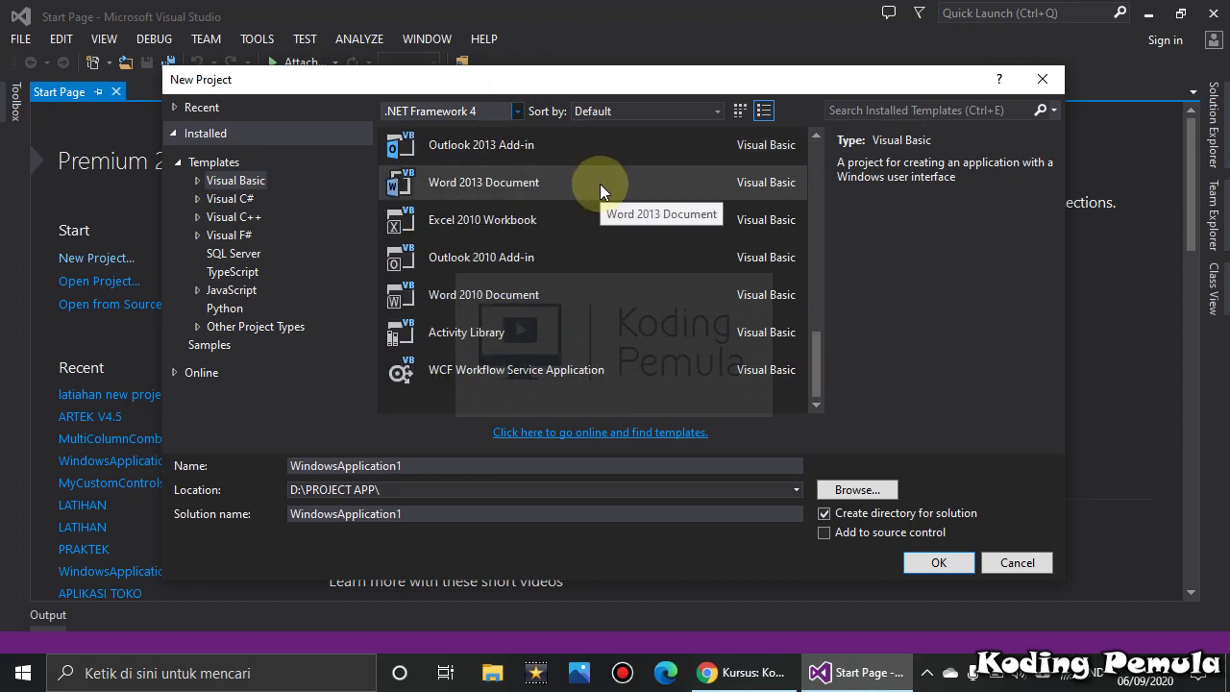
{"action": "scroll", "coordinate": [600, 183], "scroll_direction": "up", "scroll_amount": 8}
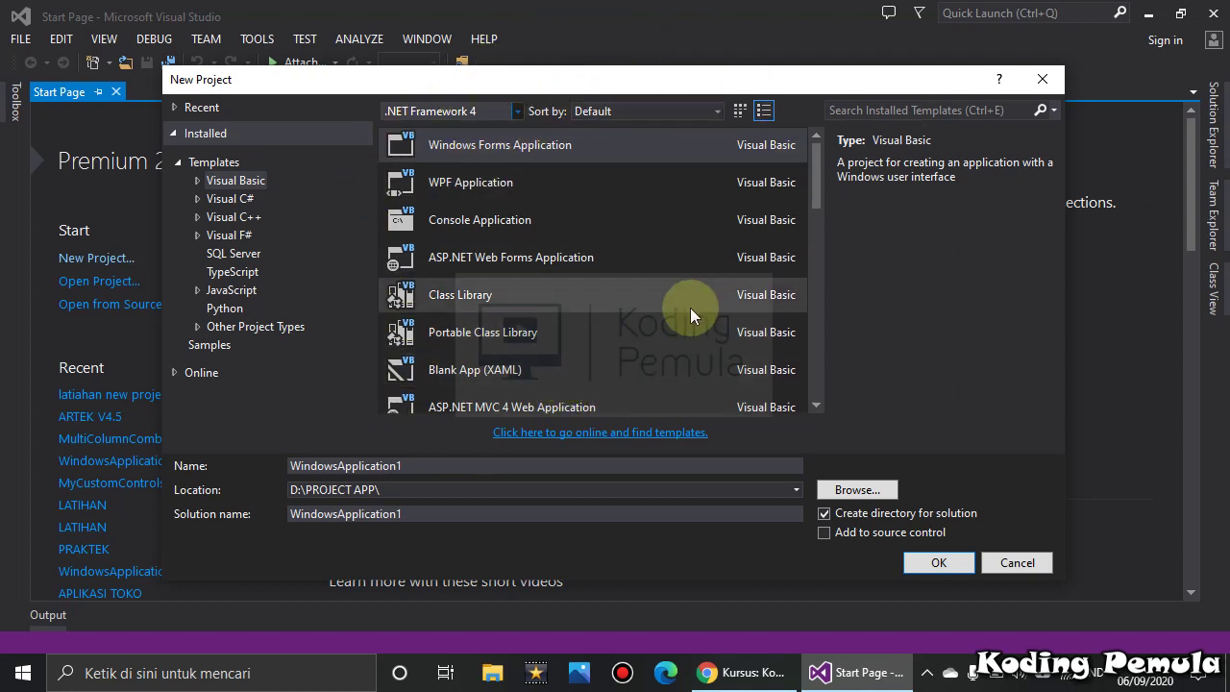
{"action": "left_click", "coordinate": [446, 146]}
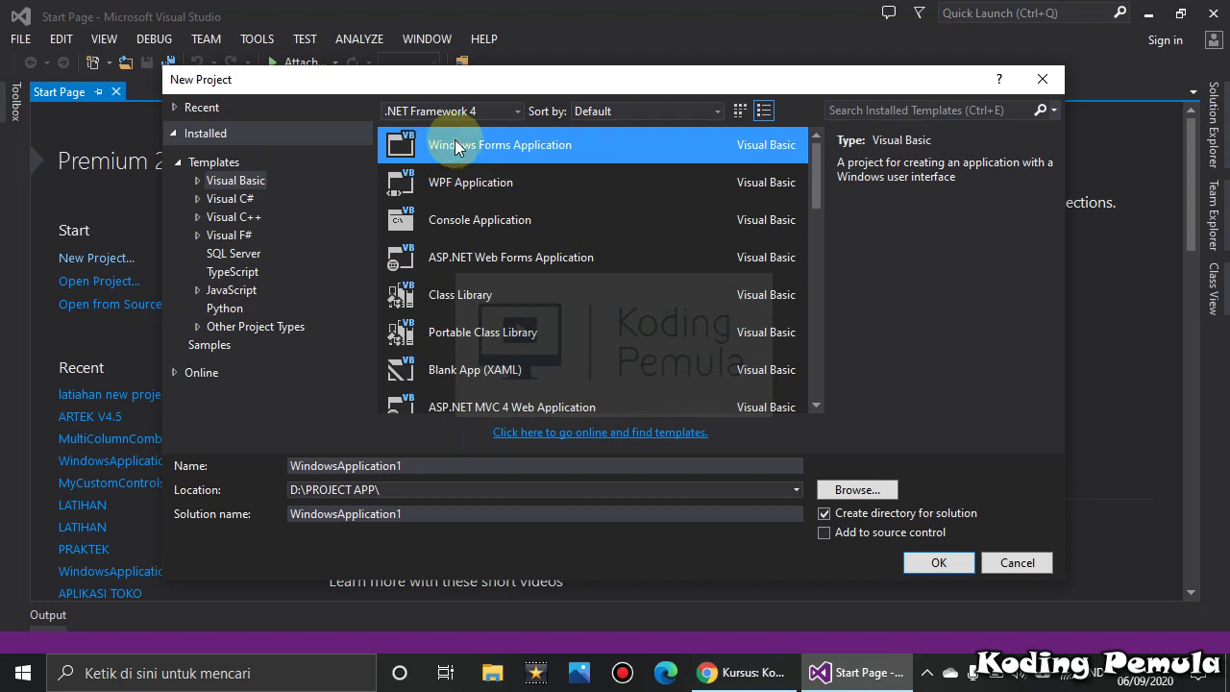
Replace the default project name with "projek 1"
{"action": "left_click", "coordinate": [454, 471]}
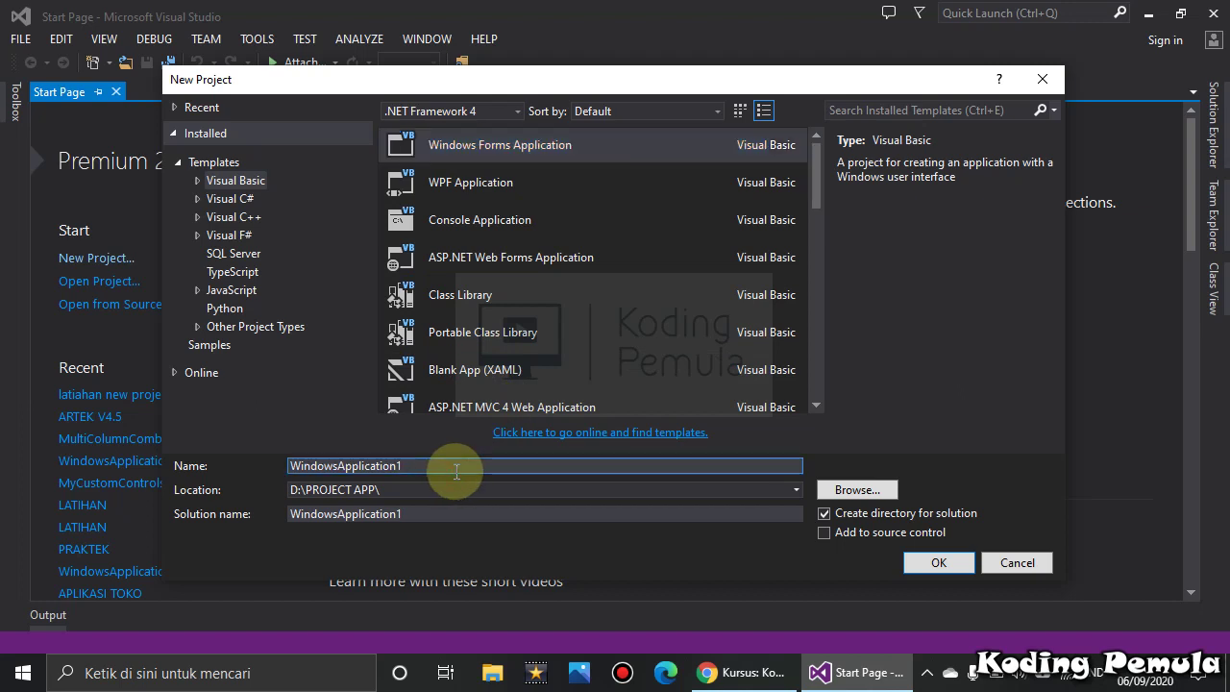
{"action": "key", "text": "BackSpace"}
{"action": "key", "text": "BackSpace"}
{"action": "key", "text": "BackSpace"}
{"action": "key", "text": "BackSpace"}
{"action": "key", "text": "BackSpace"}
{"action": "key", "text": "BackSpace"}
{"action": "key", "text": "BackSpace"}
{"action": "key", "text": "BackSpace"}
{"action": "key", "text": "BackSpace"}
{"action": "key", "text": "BackSpace"}
{"action": "key", "text": "BackSpace"}
{"action": "key", "text": "BackSpace"}
{"action": "key", "text": "BackSpace"}
{"action": "key", "text": "BackSpace"}
{"action": "key", "text": "BackSpace"}
{"action": "key", "text": "BackSpace"}
{"action": "key", "text": "BackSpace"}
{"action": "key", "text": "BackSpace"}
{"action": "key", "text": "BackSpace"}
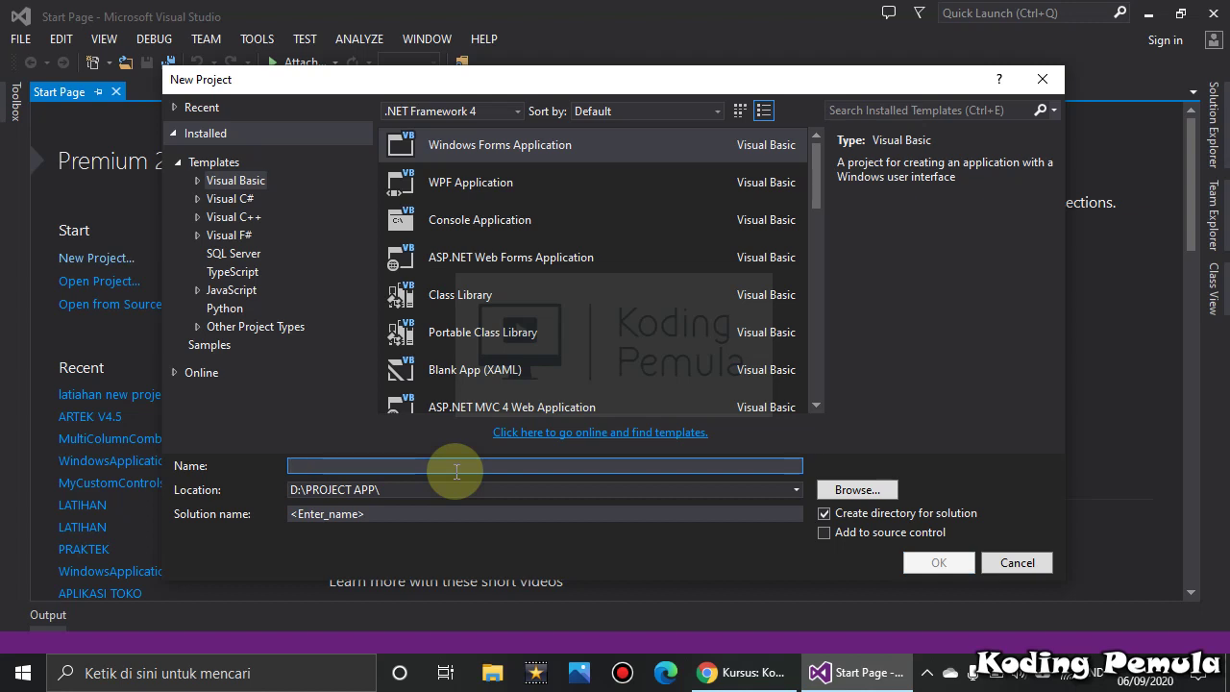
{"action": "type", "text": "p"}
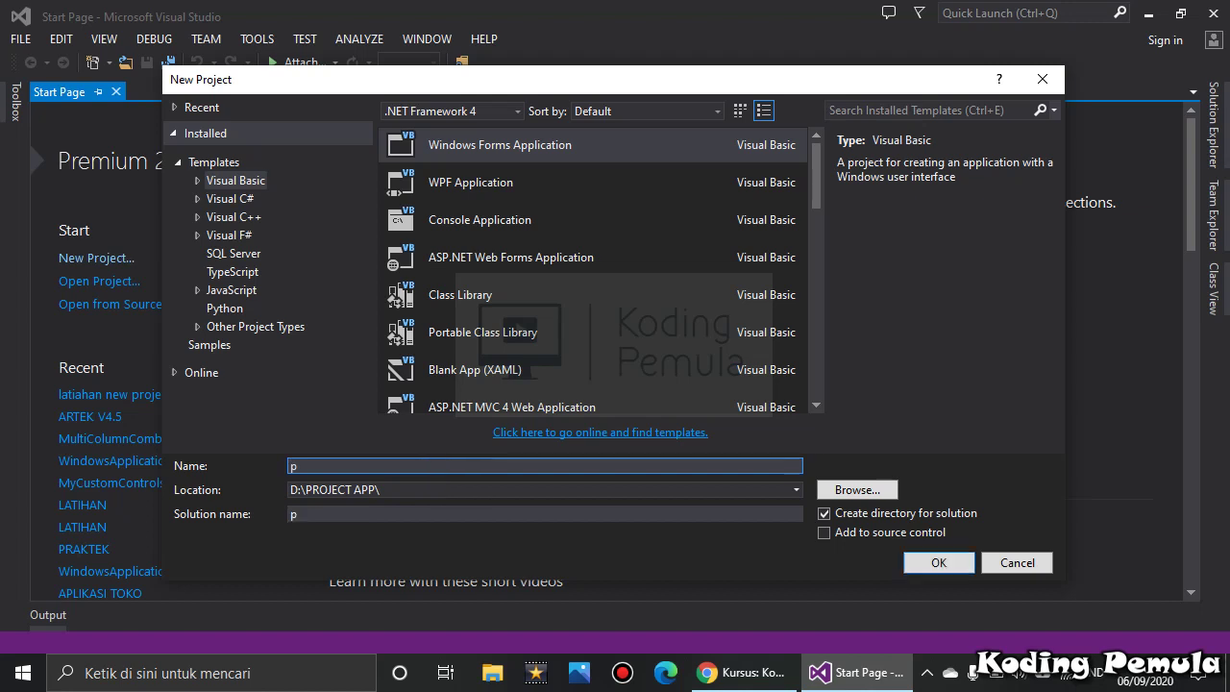
{"action": "type", "text": "rojek 1"}
Review the new project's name, location and solution name before creating it
{"action": "left_click", "coordinate": [494, 490]}
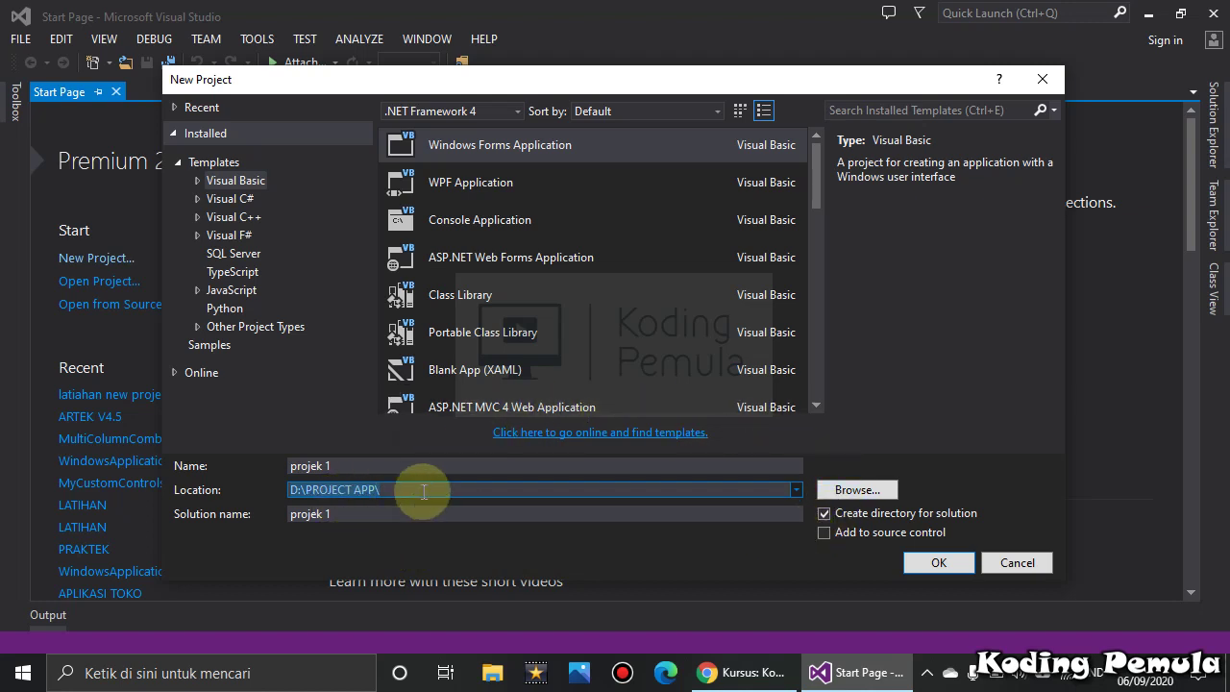
{"action": "left_click", "coordinate": [464, 490]}
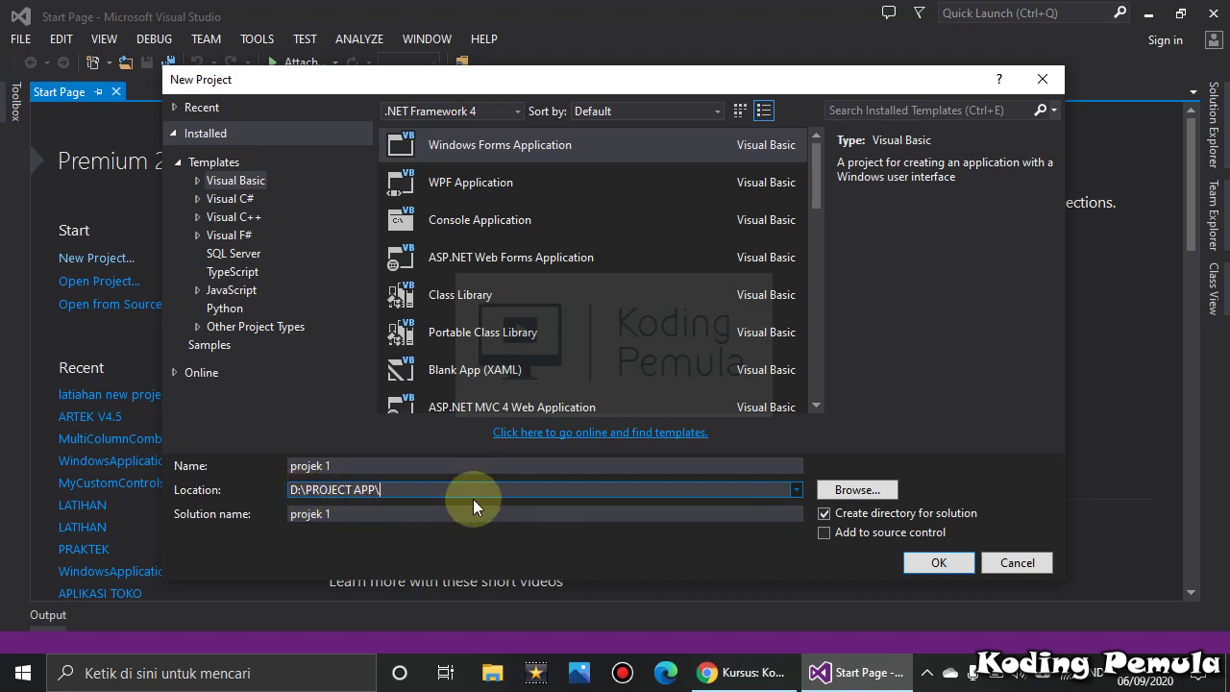
{"action": "left_click", "coordinate": [344, 516]}
{"action": "left_click", "coordinate": [346, 469]}
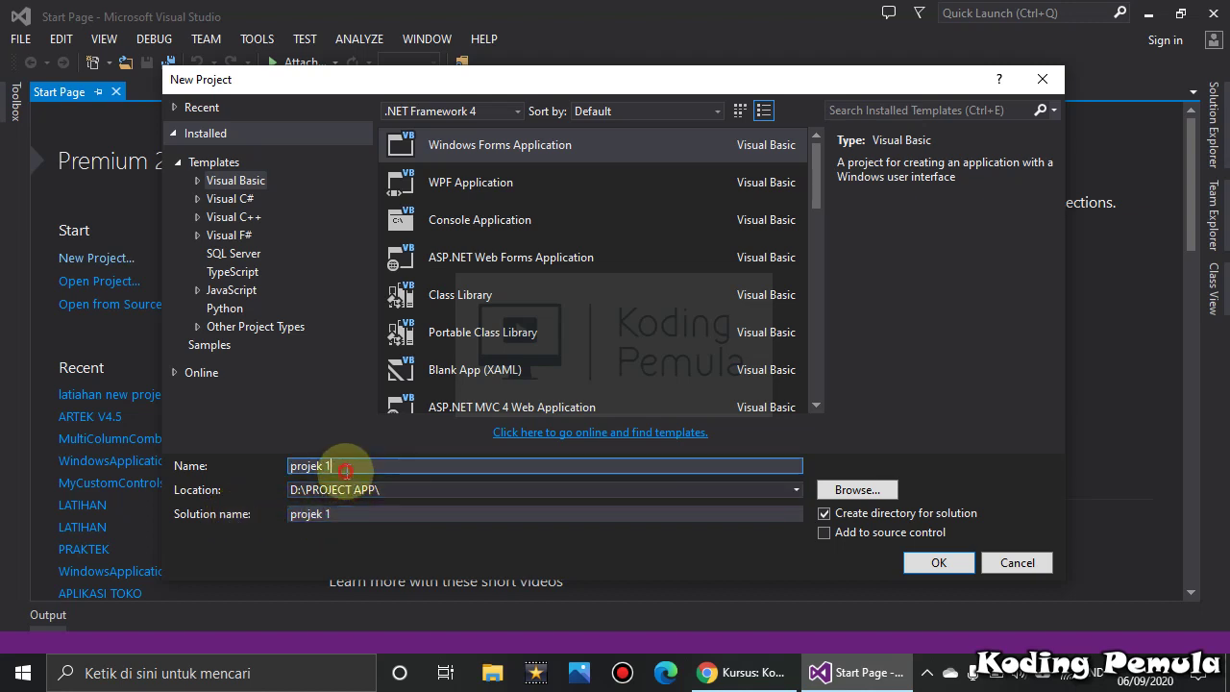
{"action": "left_click_drag", "start_coordinate": [331, 514], "coordinate": [267, 515]}
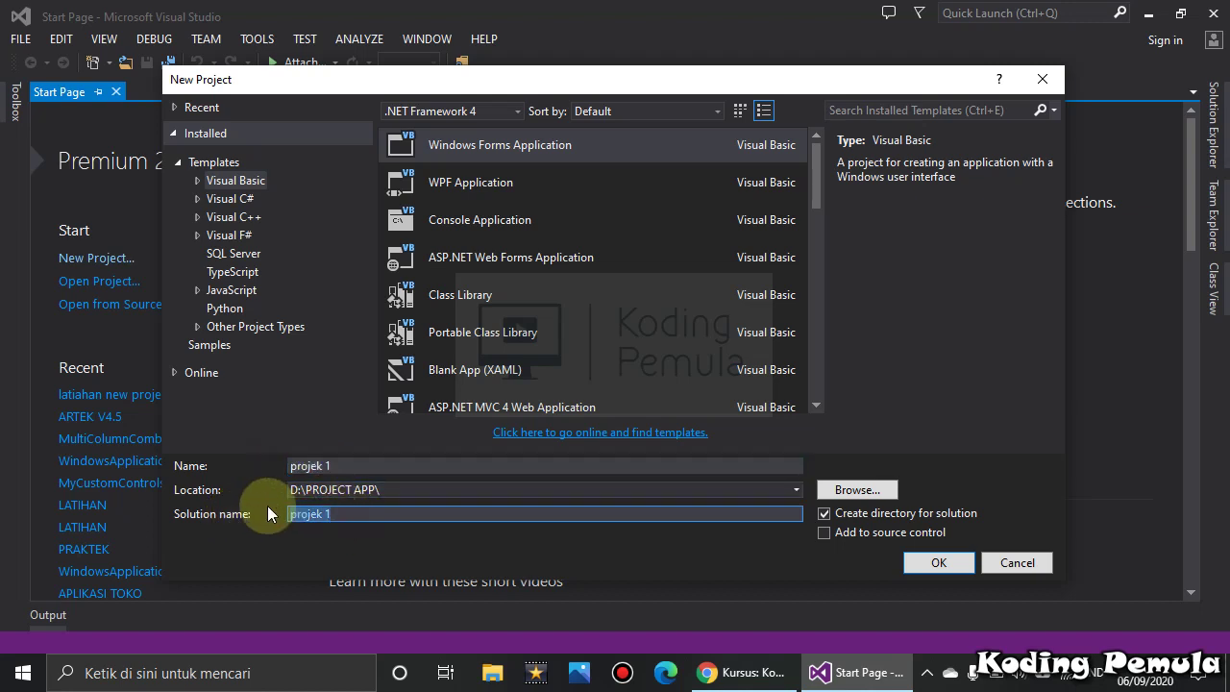
{"action": "left_click_drag", "start_coordinate": [346, 467], "coordinate": [198, 472]}
{"action": "left_click_drag", "start_coordinate": [326, 517], "coordinate": [215, 510]}
{"action": "left_click", "coordinate": [348, 465]}
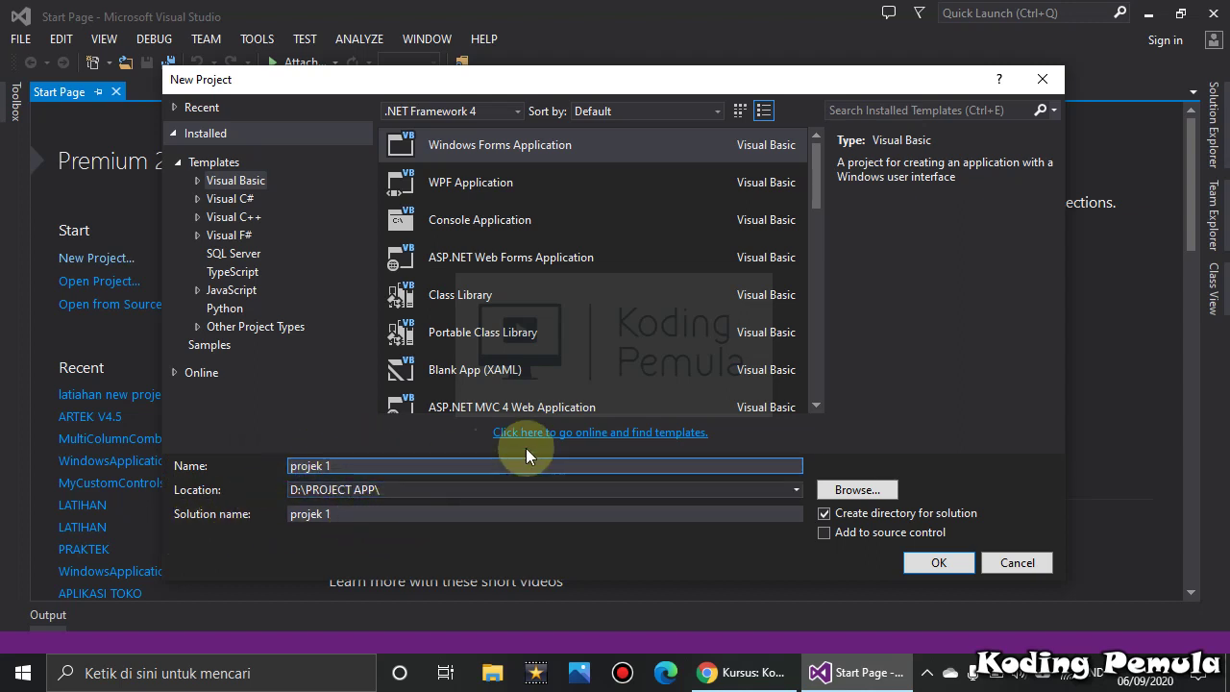
Create the project and enlarge its blank Form1 to about 698 × 391
{"action": "left_click", "coordinate": [954, 562]}
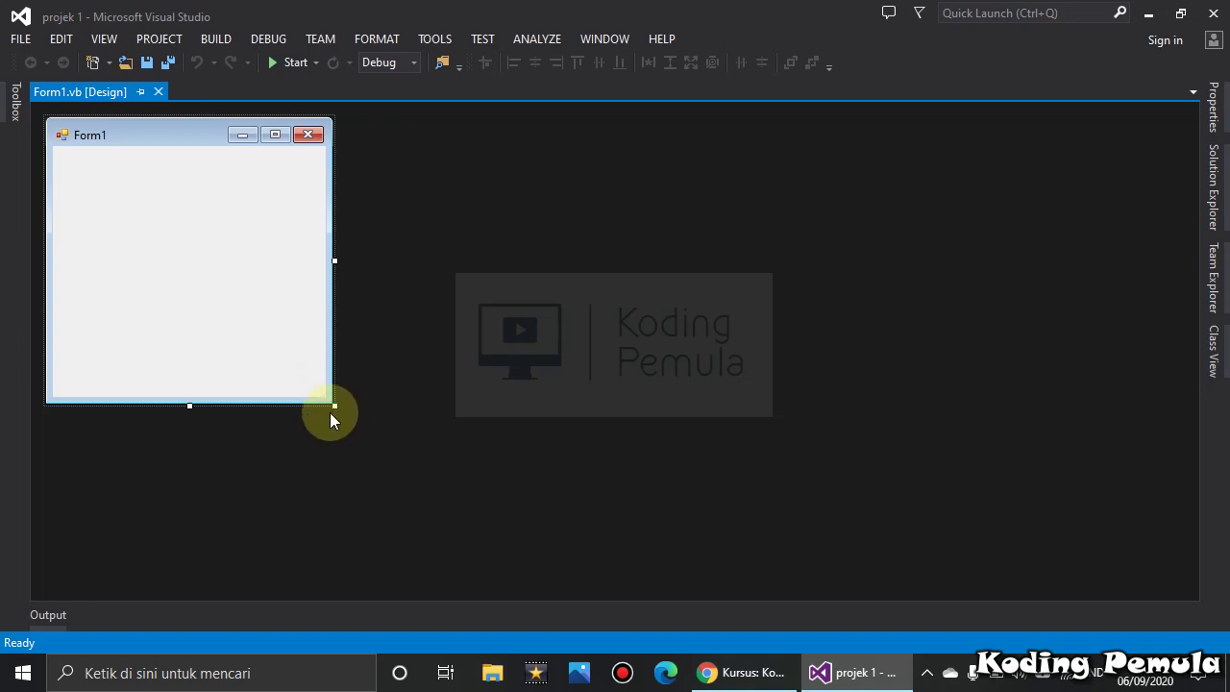
{"action": "left_click_drag", "start_coordinate": [333, 402], "coordinate": [716, 495]}
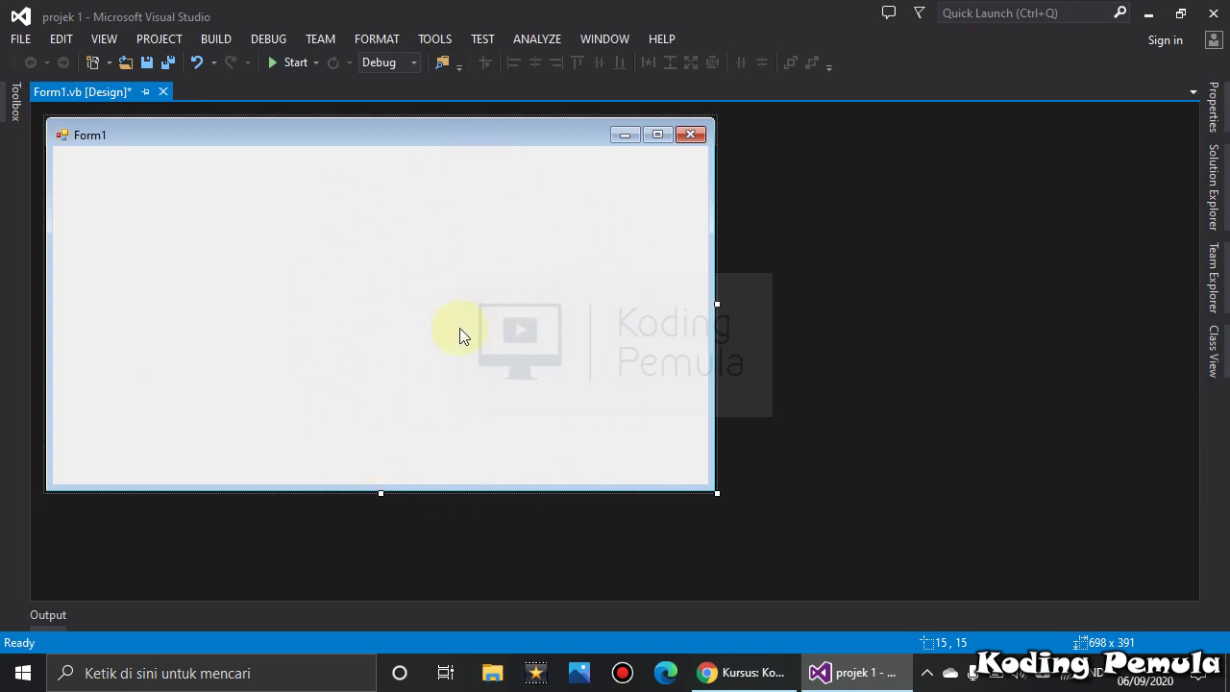
Look through the Toolbox's Windows Forms controls, including containers, menus, data and components
{"action": "left_click", "coordinate": [11, 101]}
{"action": "scroll", "coordinate": [144, 250], "scroll_direction": "down", "scroll_amount": 1}
{"action": "scroll", "coordinate": [132, 325], "scroll_direction": "down", "scroll_amount": 19}
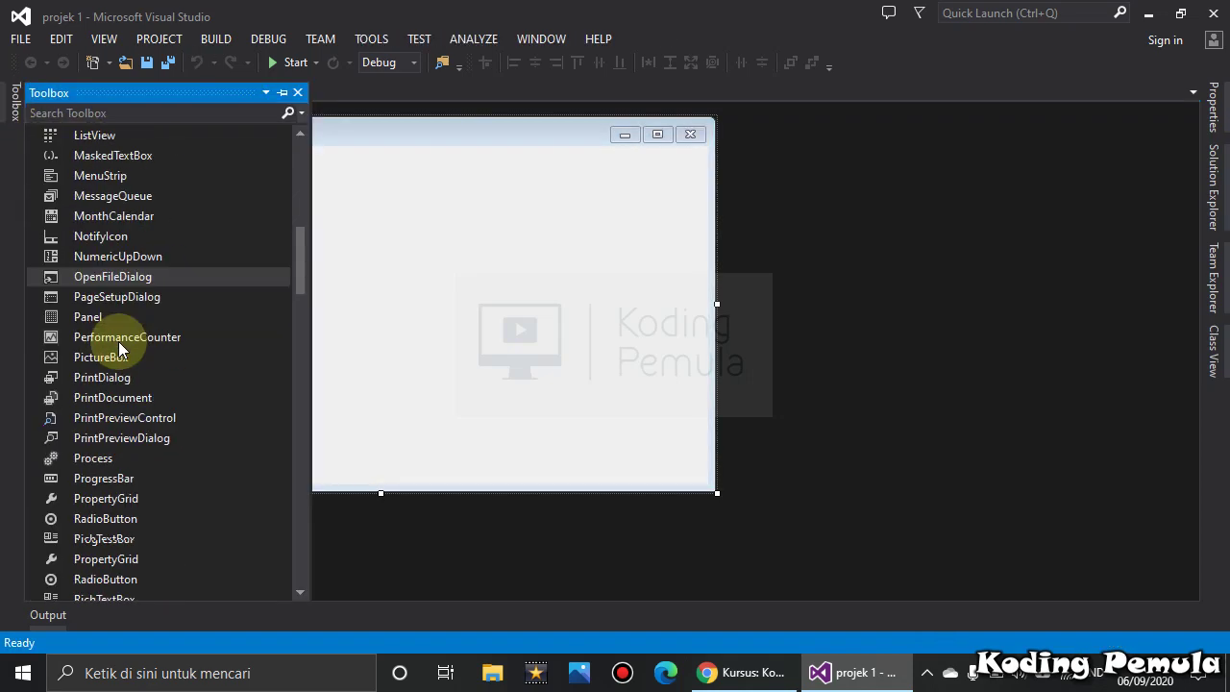
{"action": "scroll", "coordinate": [118, 349], "scroll_direction": "down", "scroll_amount": 20}
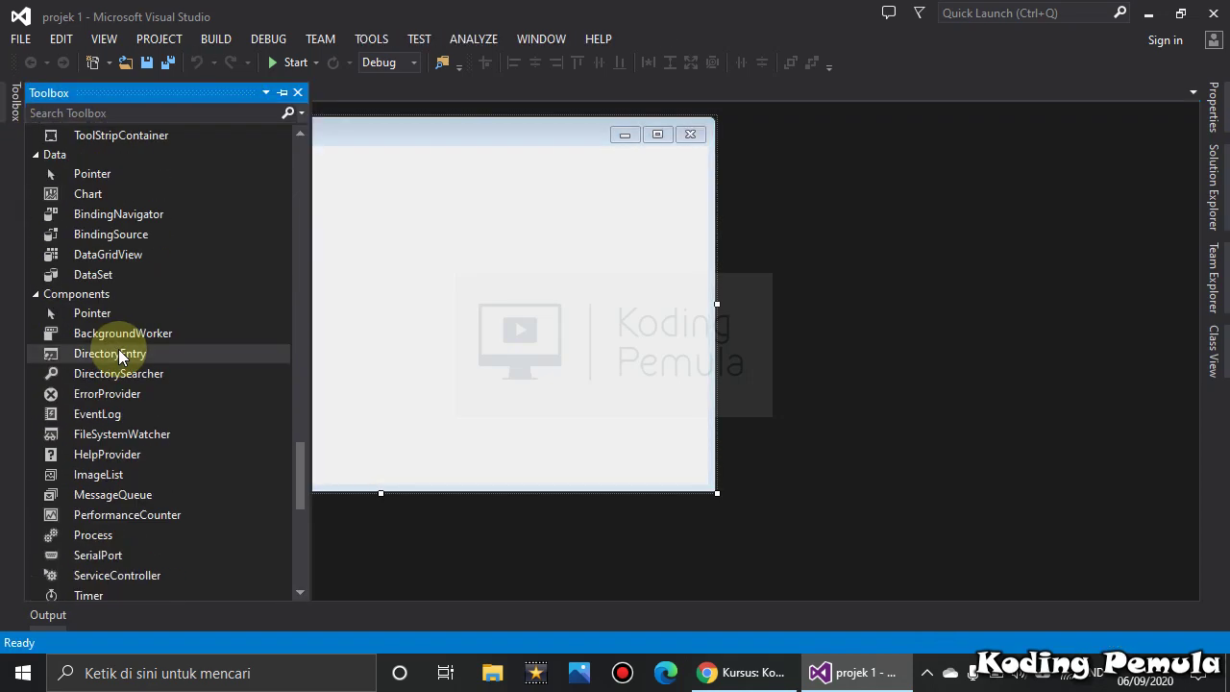
{"action": "scroll", "coordinate": [120, 355], "scroll_direction": "up", "scroll_amount": 20}
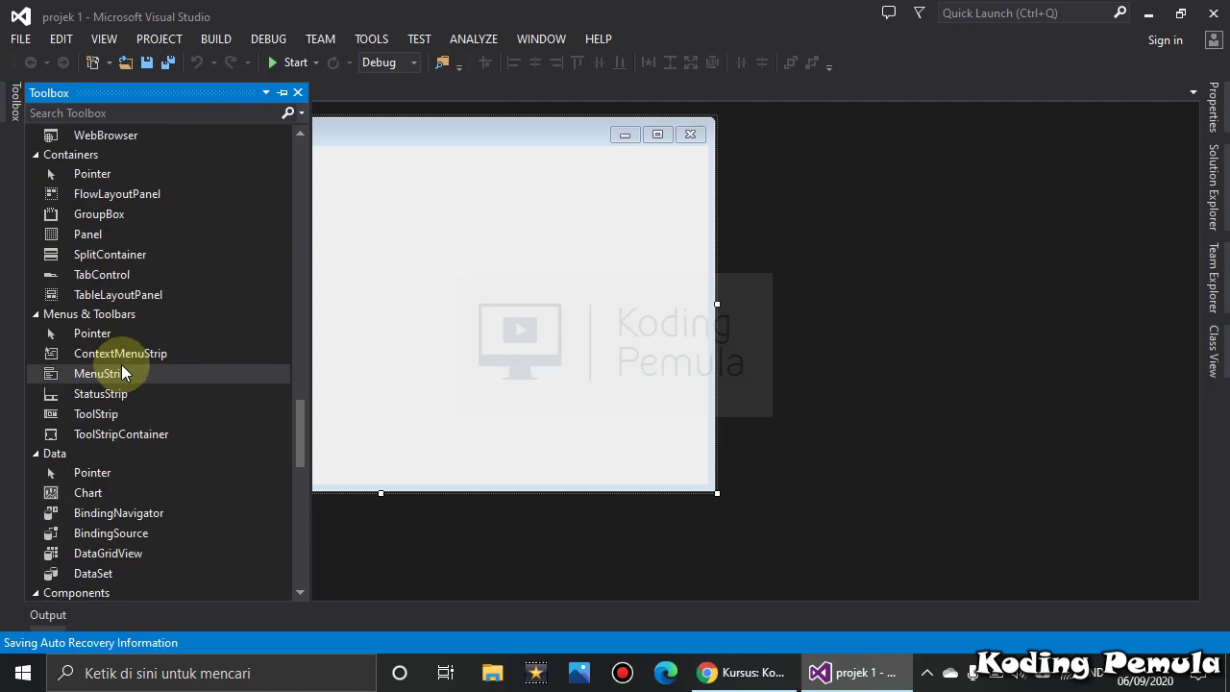
{"action": "scroll", "coordinate": [121, 364], "scroll_direction": "up", "scroll_amount": 9}
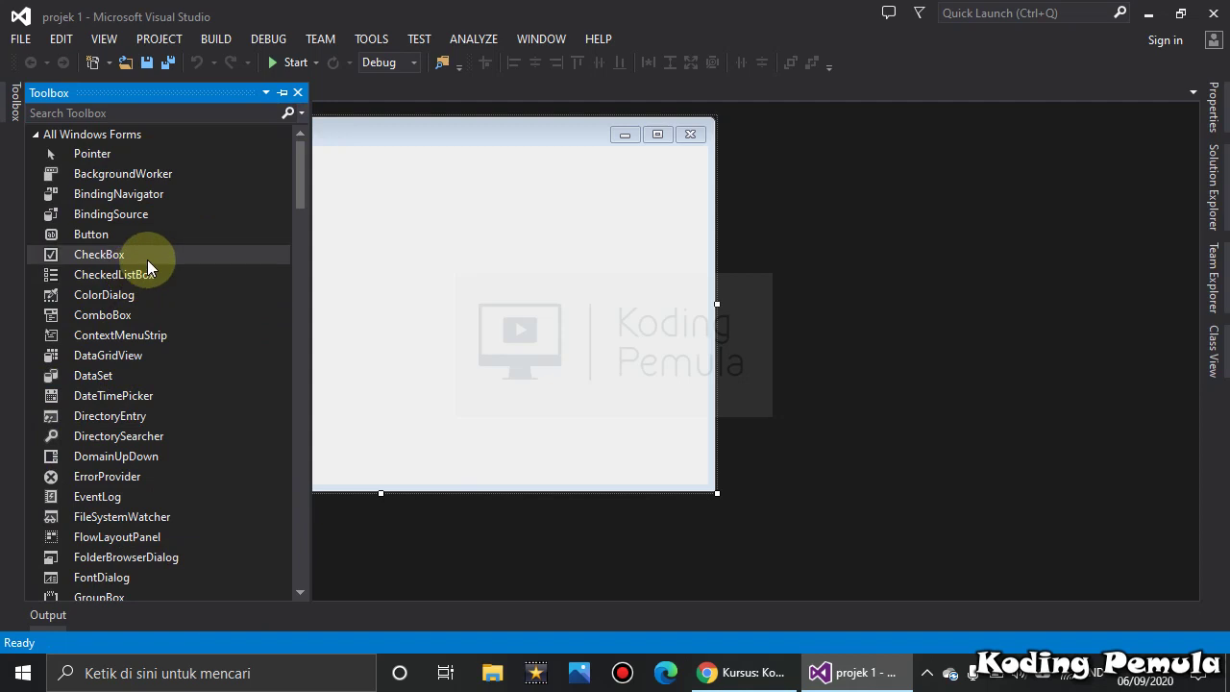
{"action": "left_click", "coordinate": [423, 254]}
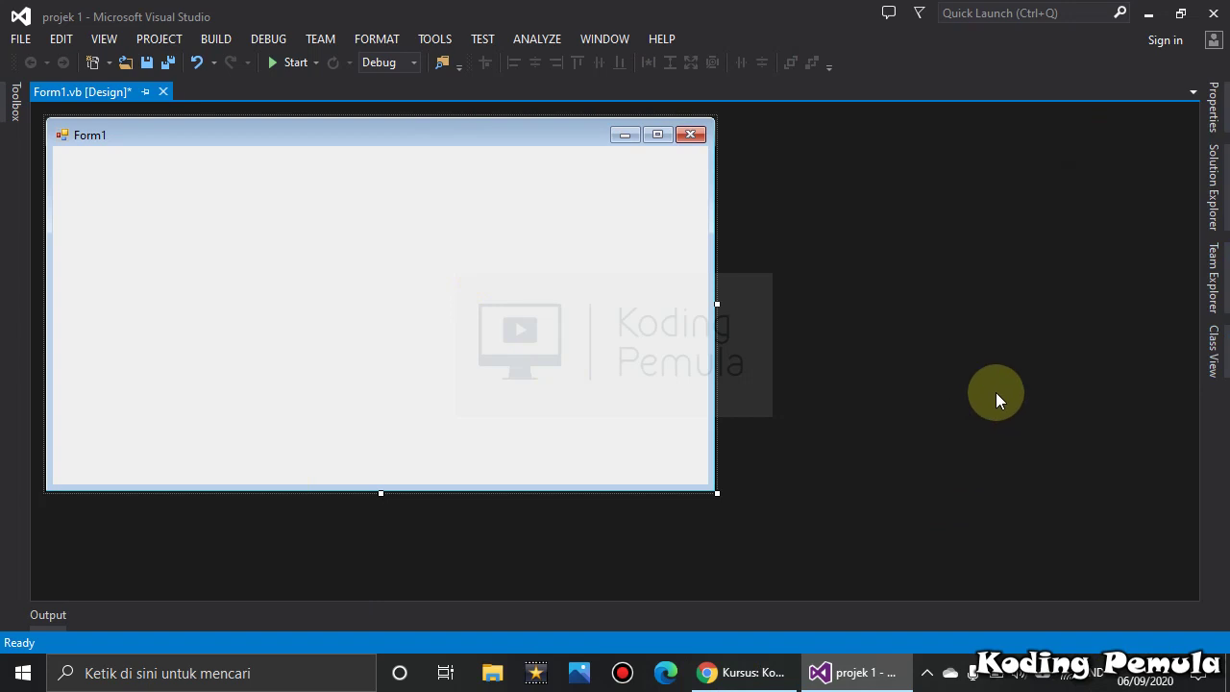
Examine the projek 1 project and its Form1.vb file in Solution Explorer
{"action": "left_click", "coordinate": [1213, 188]}
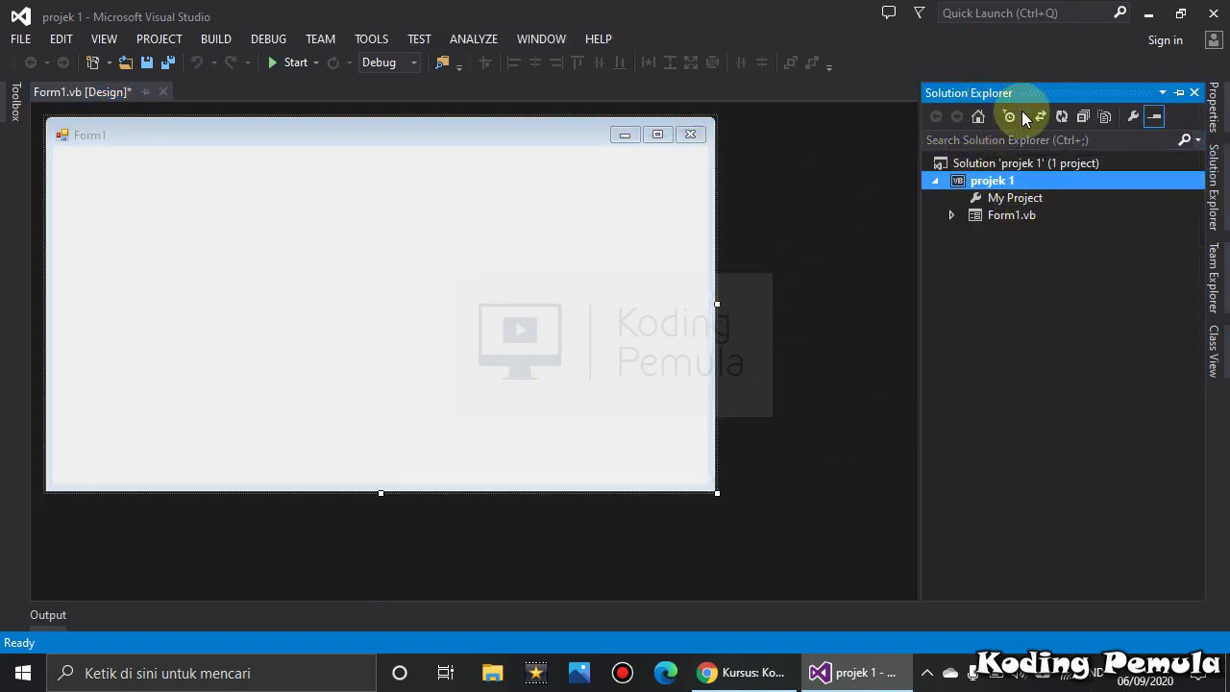
{"action": "left_click", "coordinate": [933, 181]}
{"action": "left_click", "coordinate": [933, 180]}
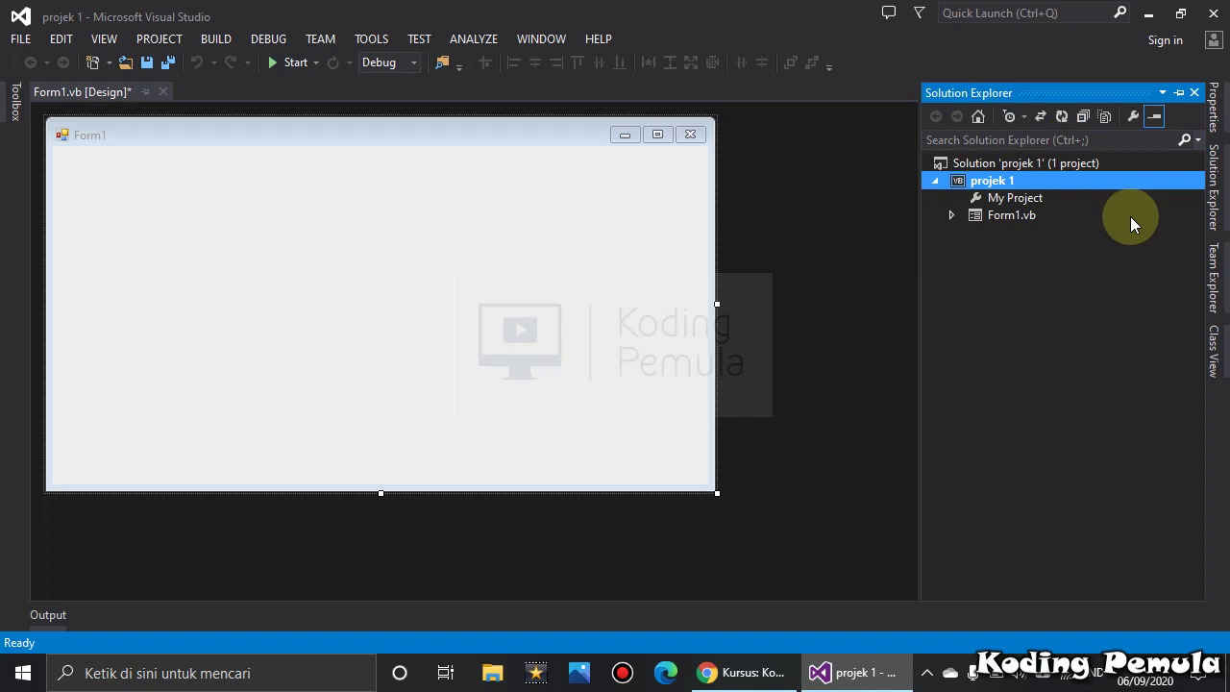
{"action": "left_click", "coordinate": [1020, 215]}
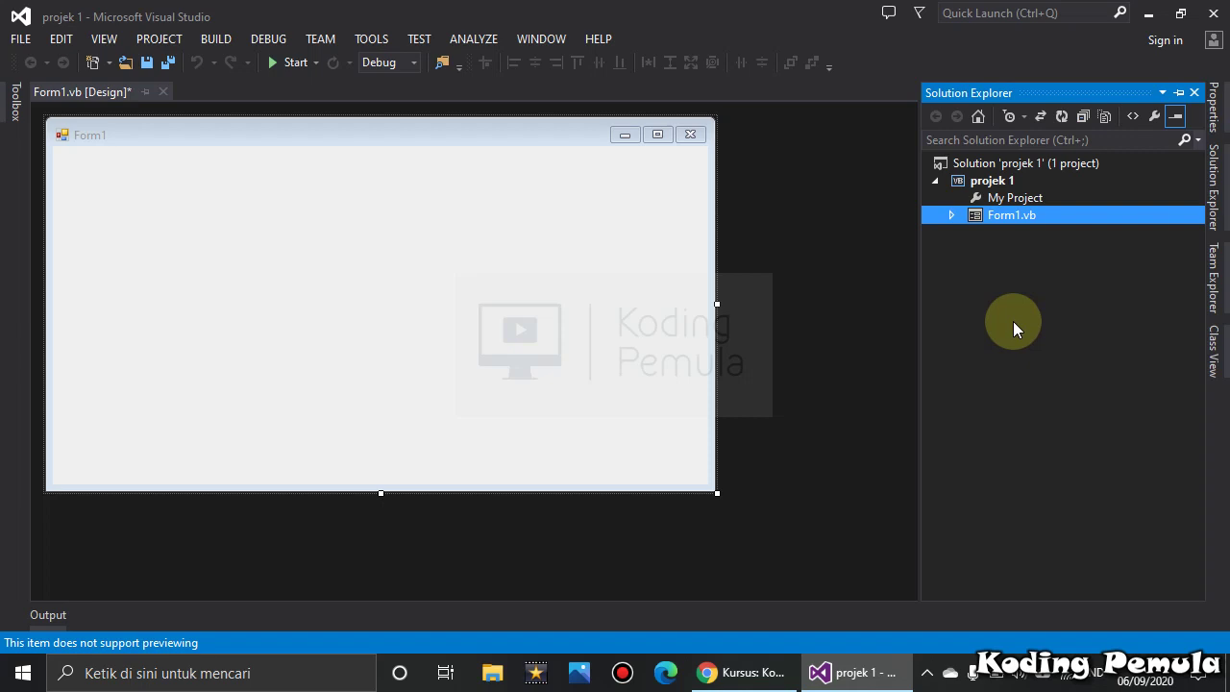
{"action": "left_click", "coordinate": [815, 318]}
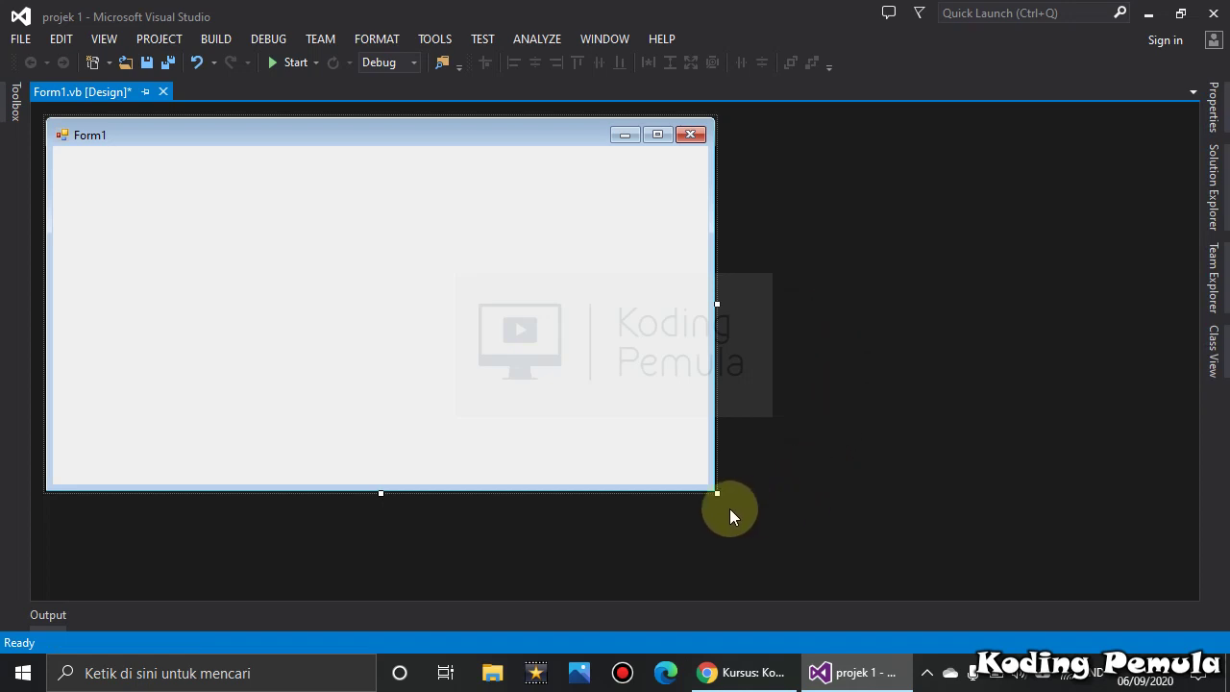
Shrink Form1 to about 616 × 377 and test-run the project, moving the running form around before closing it
{"action": "left_click_drag", "start_coordinate": [718, 495], "coordinate": [636, 478]}
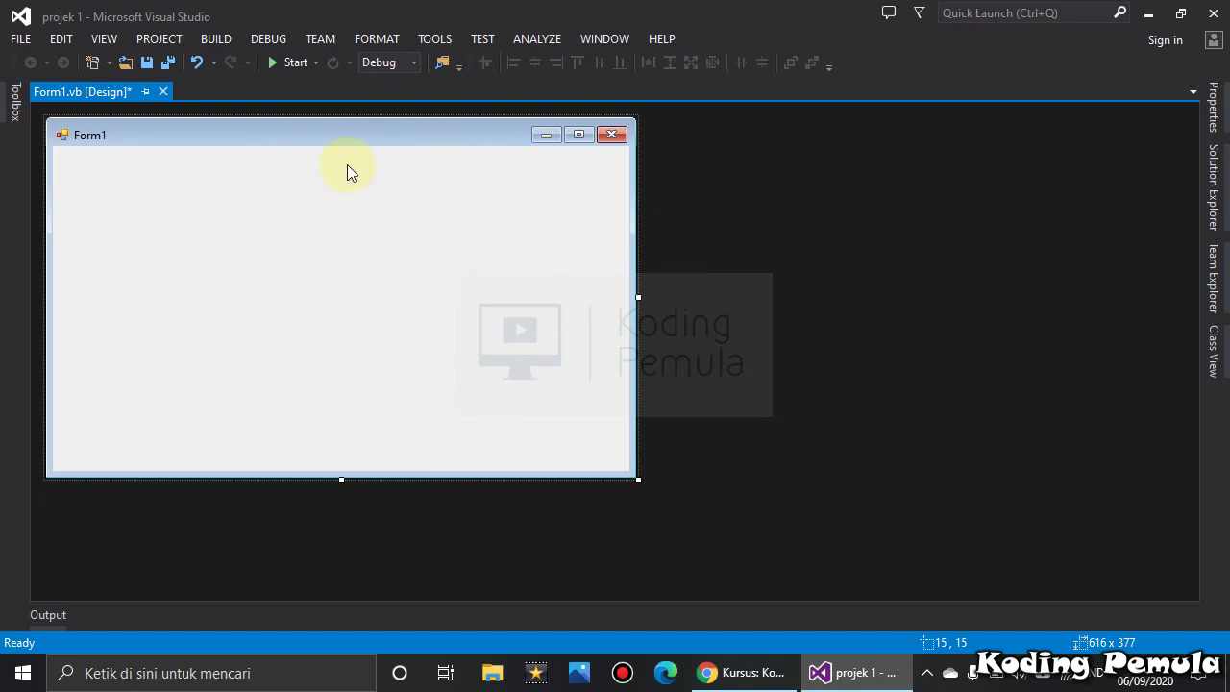
{"action": "left_click", "coordinate": [286, 64]}
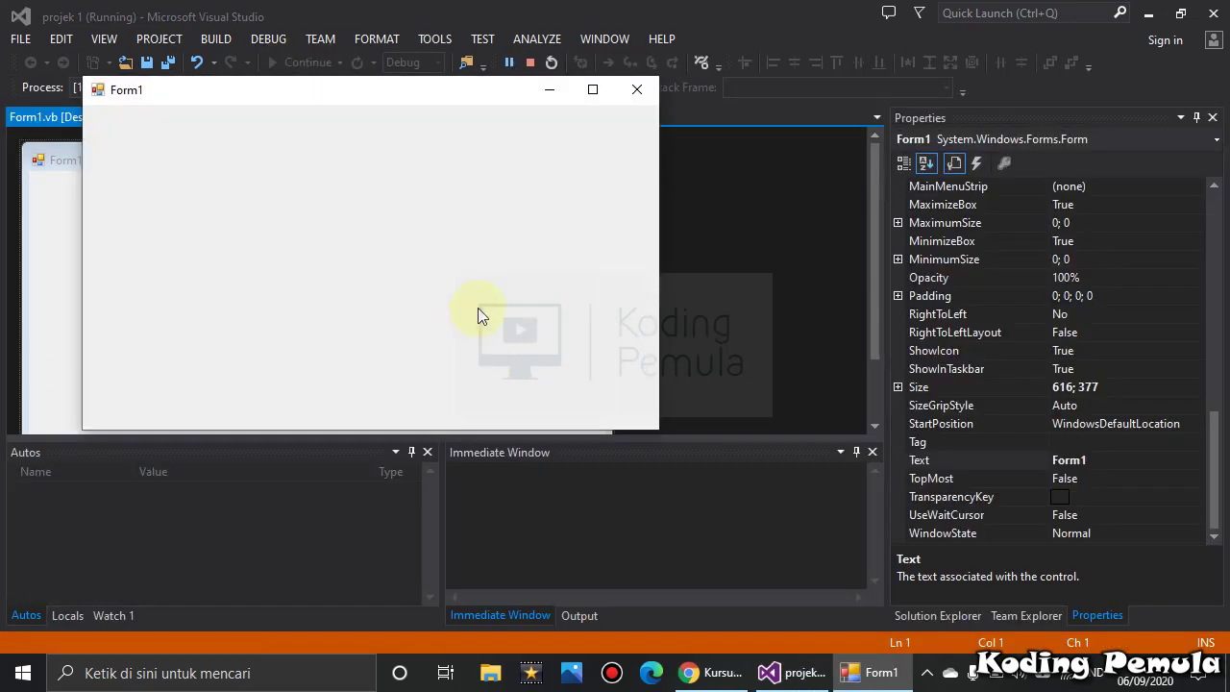
{"action": "left_click_drag", "start_coordinate": [471, 93], "coordinate": [724, 150]}
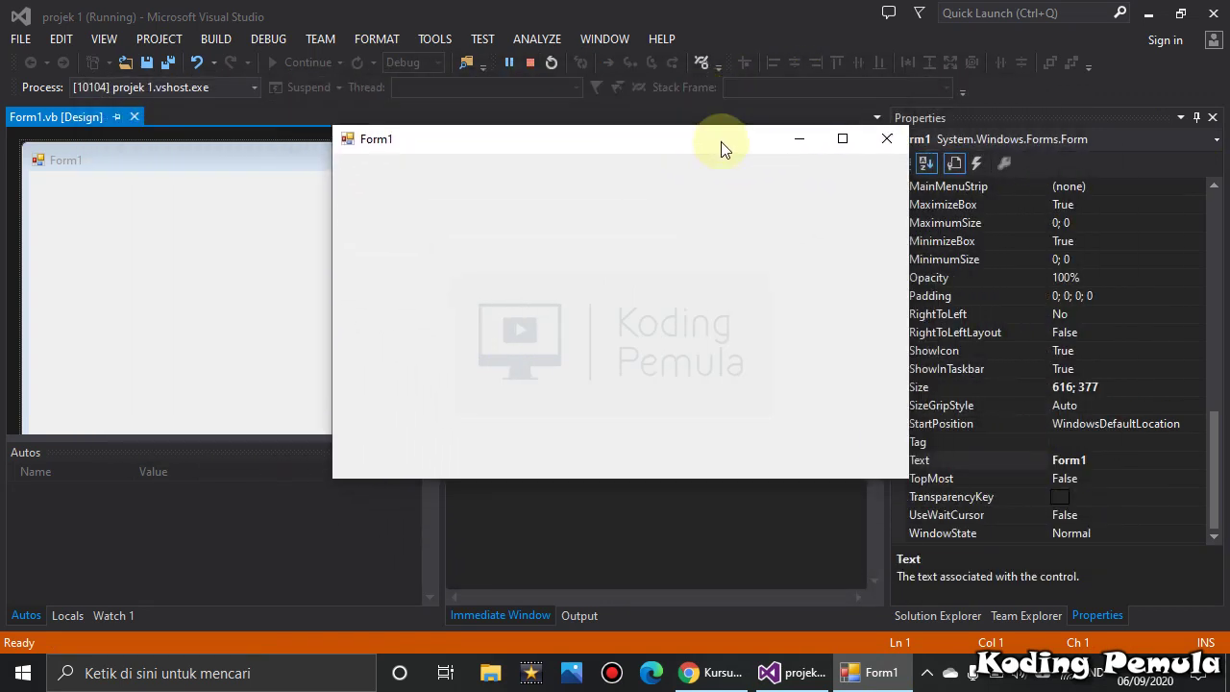
{"action": "left_click_drag", "start_coordinate": [721, 141], "coordinate": [685, 199]}
{"action": "left_click_drag", "start_coordinate": [595, 42], "coordinate": [660, 151]}
{"action": "left_click", "coordinate": [727, 298]}
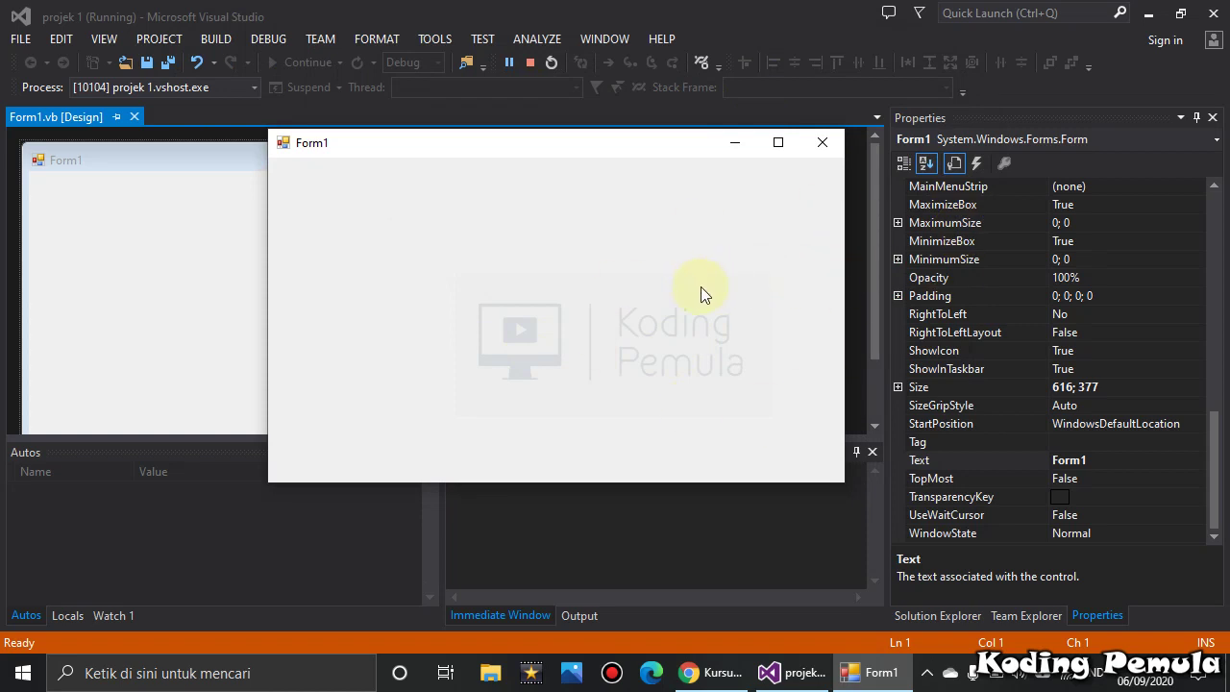
{"action": "left_click", "coordinate": [832, 143]}
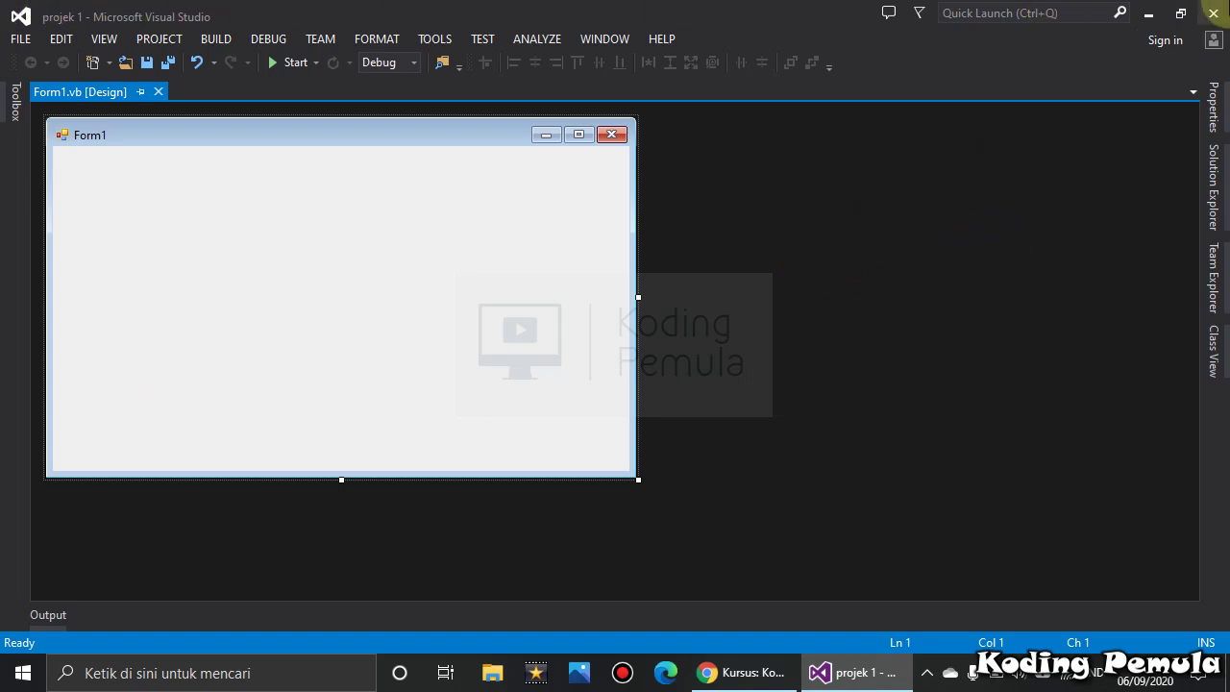
Close Visual Studio and open the PROJECT APP folder on drive D: in File Explorer
{"action": "left_click", "coordinate": [1212, 13]}
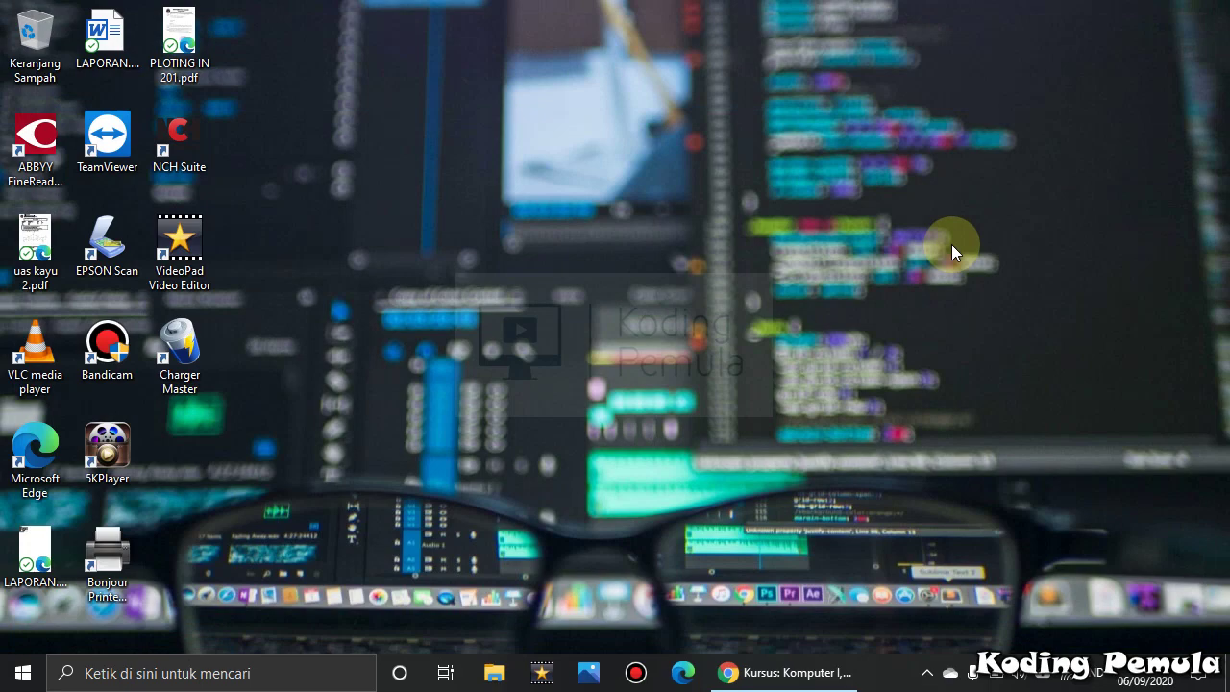
{"action": "key", "text": "super+e"}
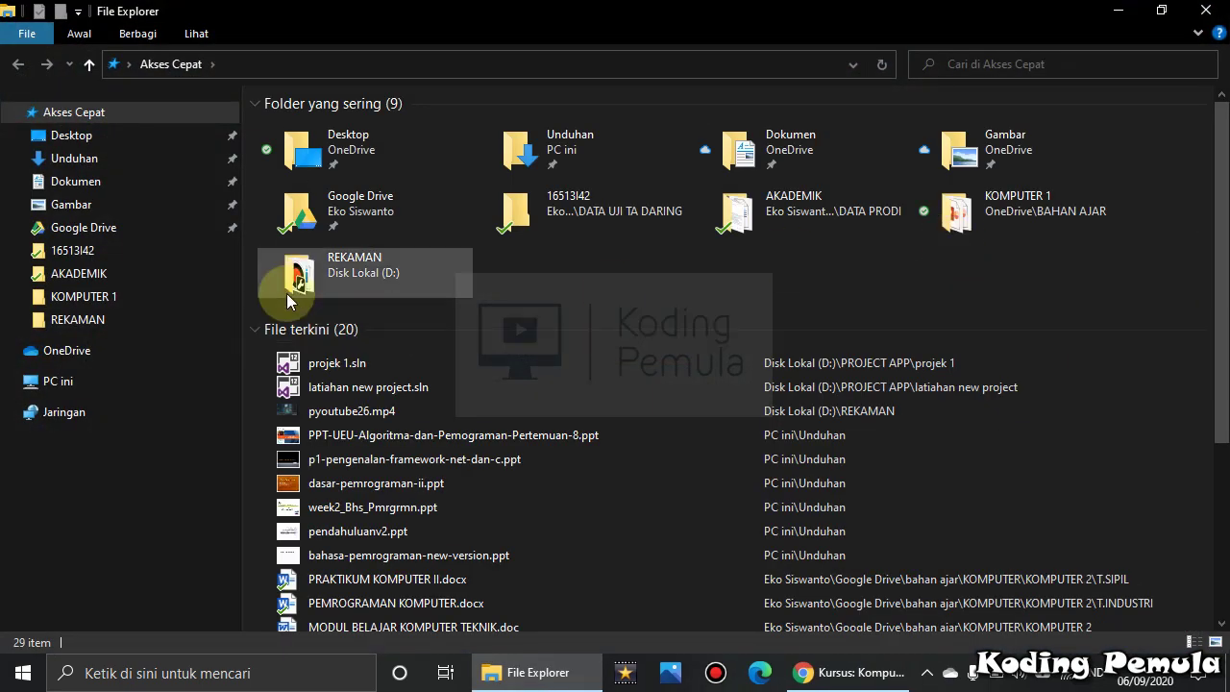
{"action": "left_click", "coordinate": [60, 382]}
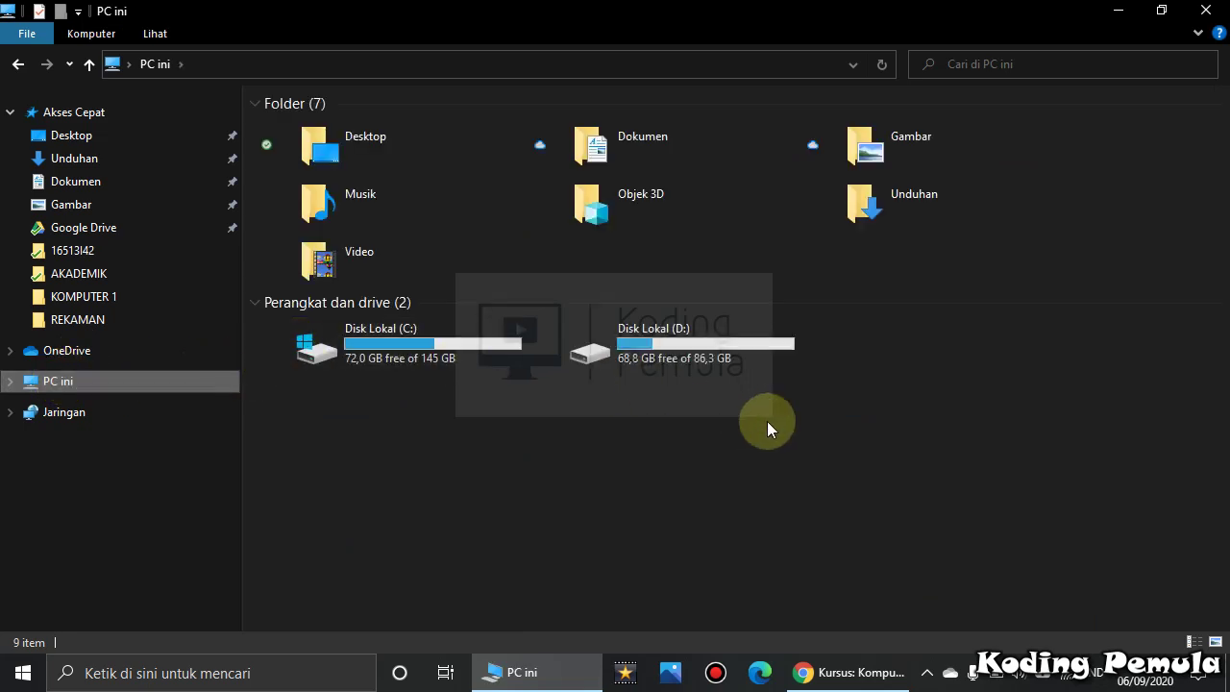
{"action": "double_click", "coordinate": [708, 358]}
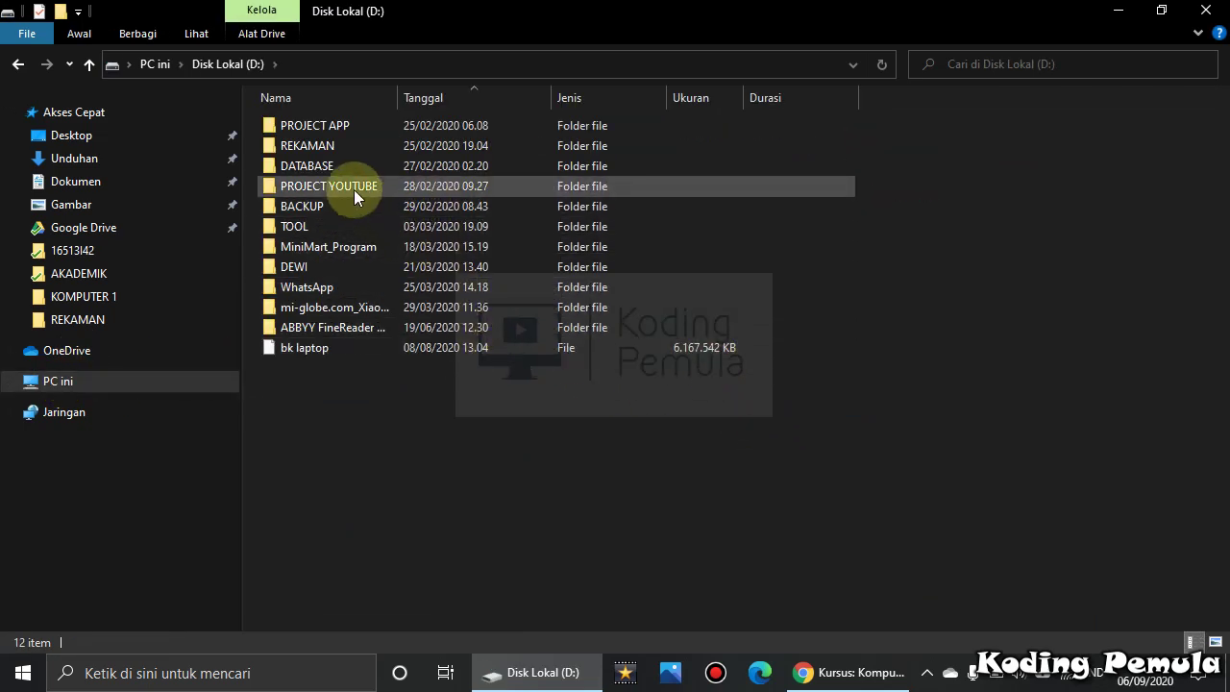
{"action": "double_click", "coordinate": [342, 125]}
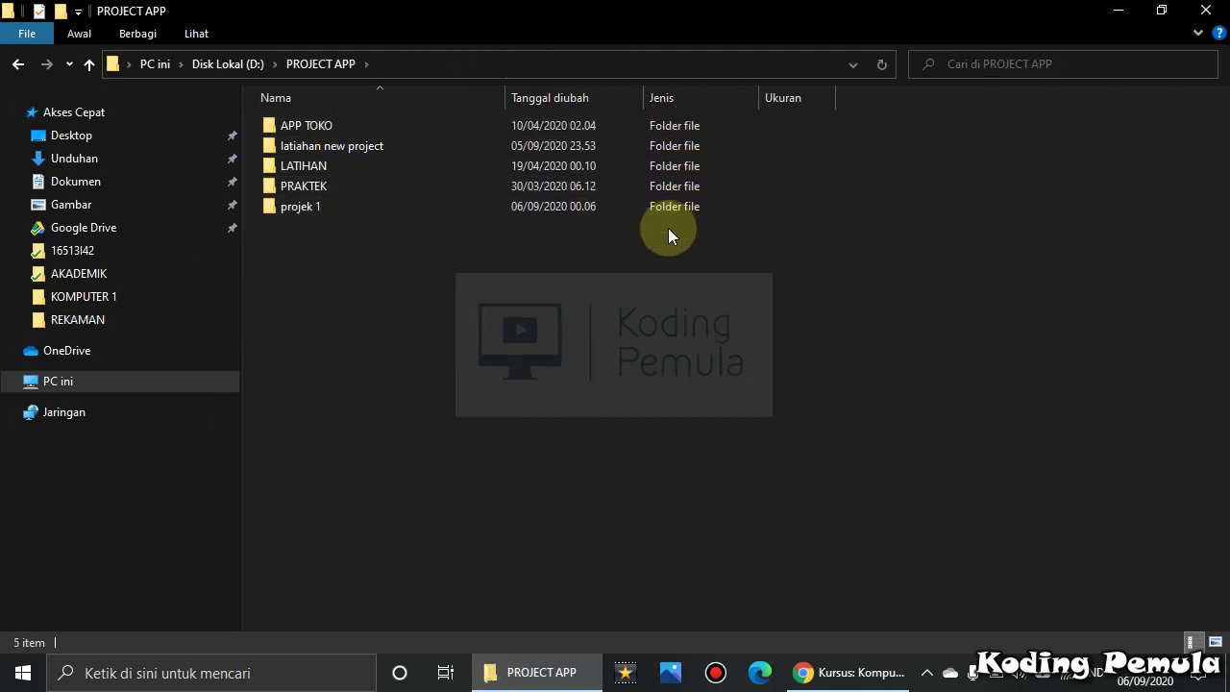
Select the projek 1 folder in PROJECT APP to check its details
{"action": "left_click", "coordinate": [314, 207]}
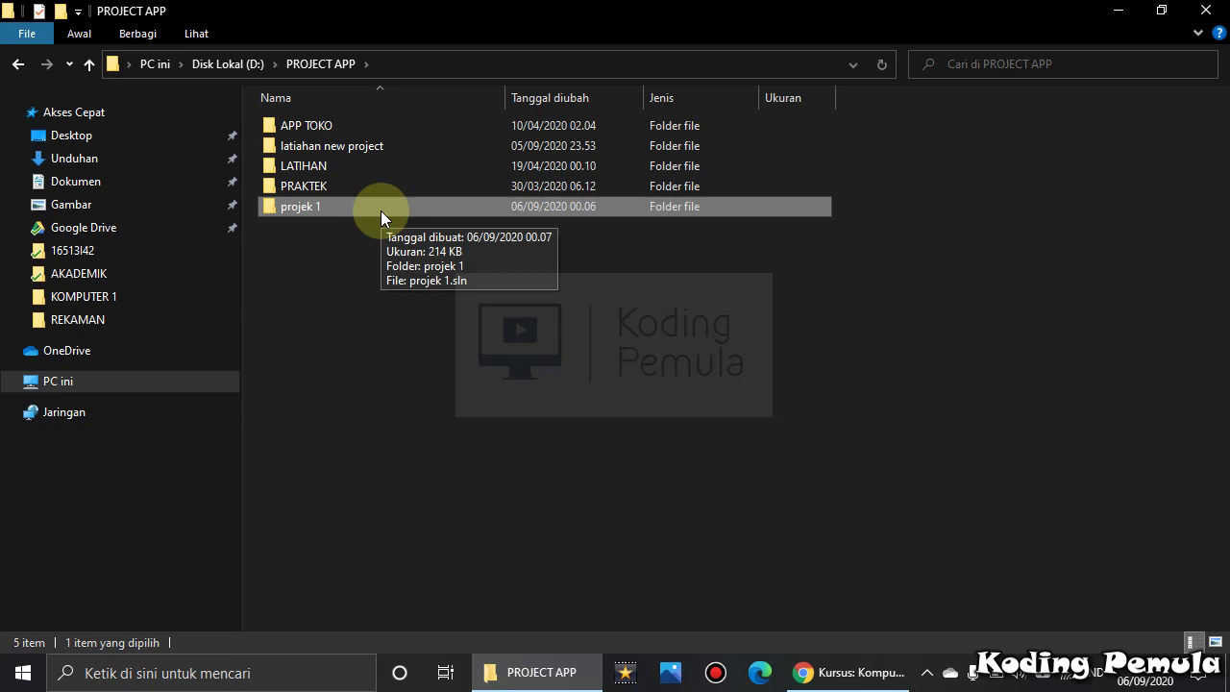
{"action": "double_click", "coordinate": [316, 207]}
{"action": "left_click", "coordinate": [317, 207]}
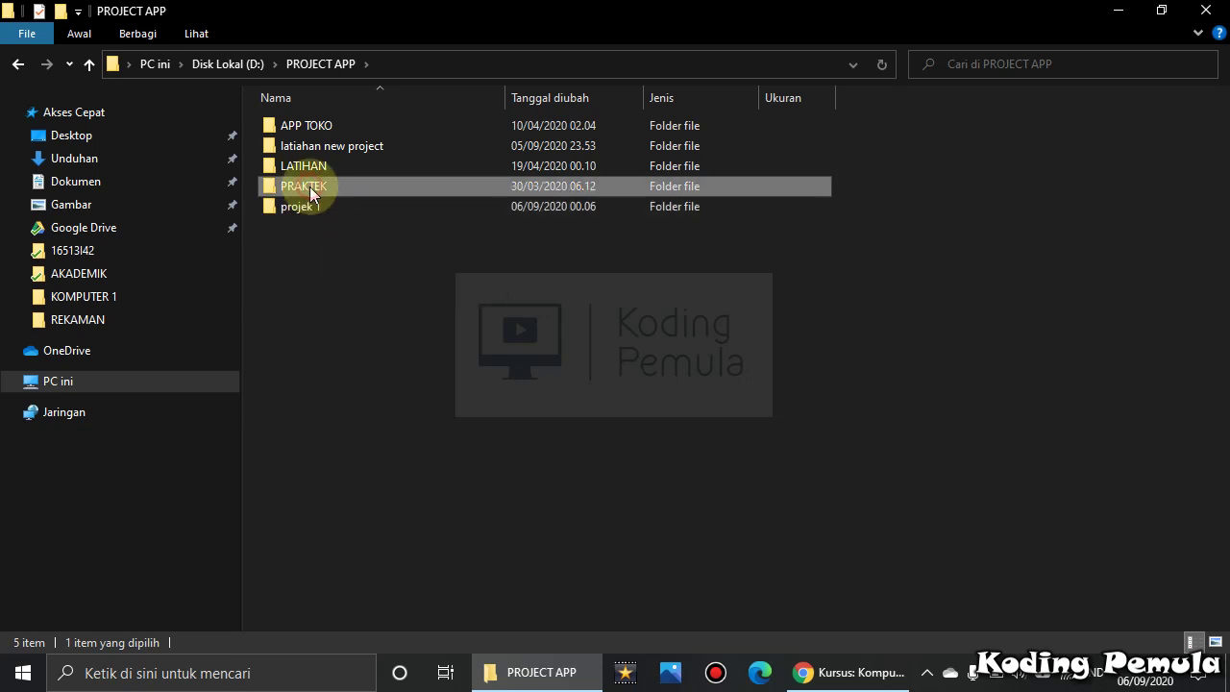
{"action": "left_click", "coordinate": [161, 673]}
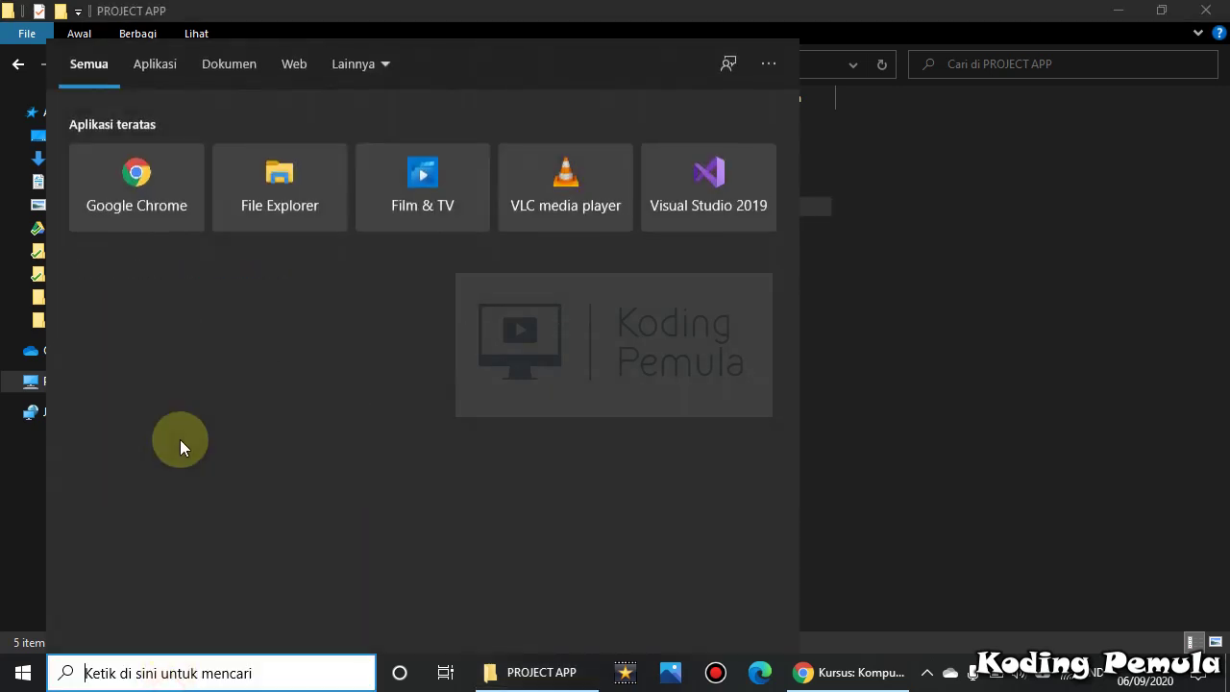
{"action": "left_click", "coordinate": [980, 365]}
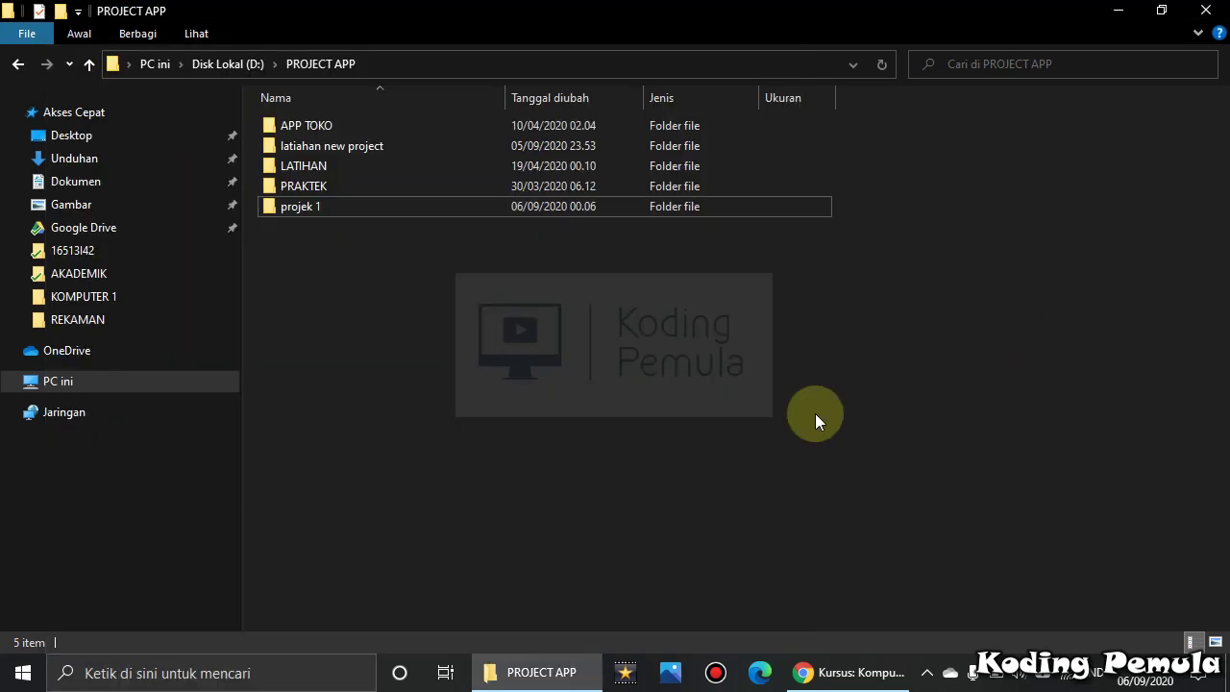
Inspect the contents of the projek 1 solution folder and its inner projek 1 folder, and return to PROJECT APP
{"action": "left_click", "coordinate": [315, 208]}
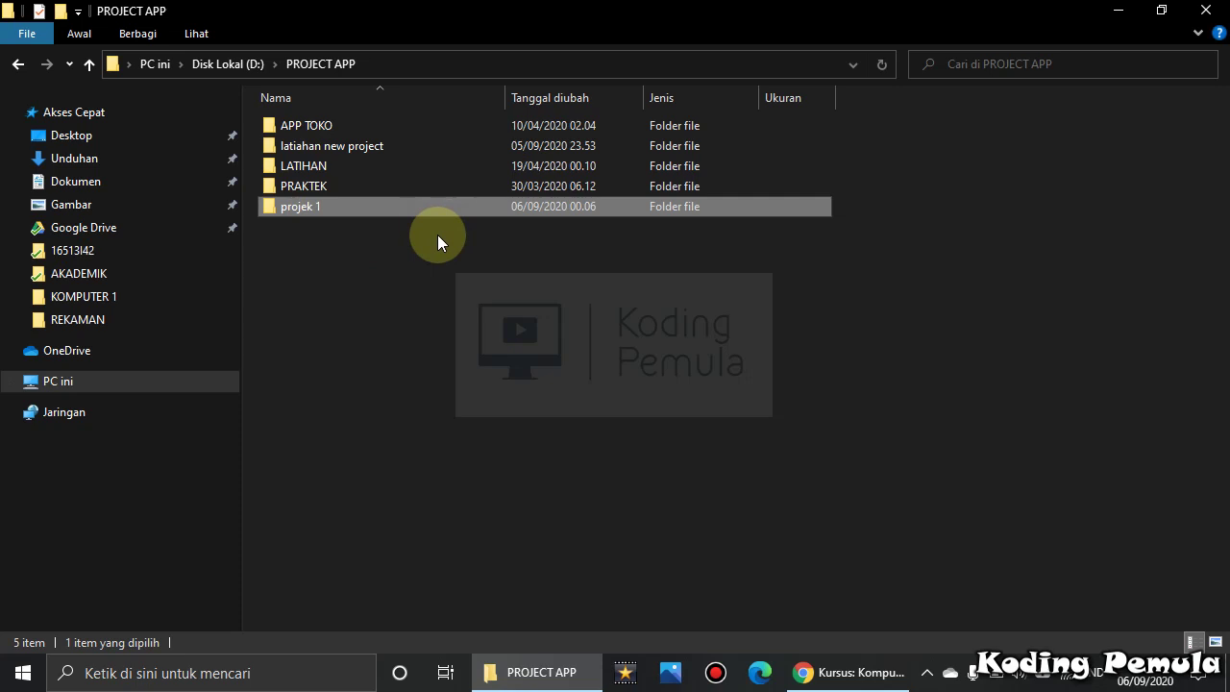
{"action": "double_click", "coordinate": [413, 208]}
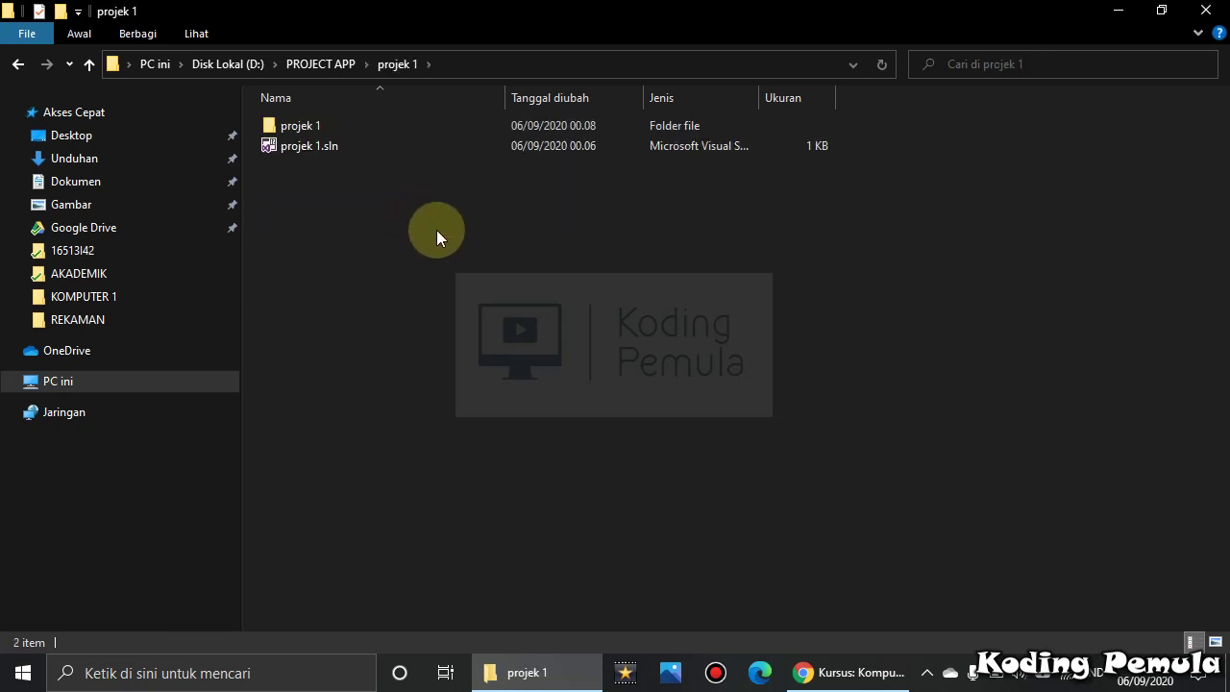
{"action": "double_click", "coordinate": [317, 125]}
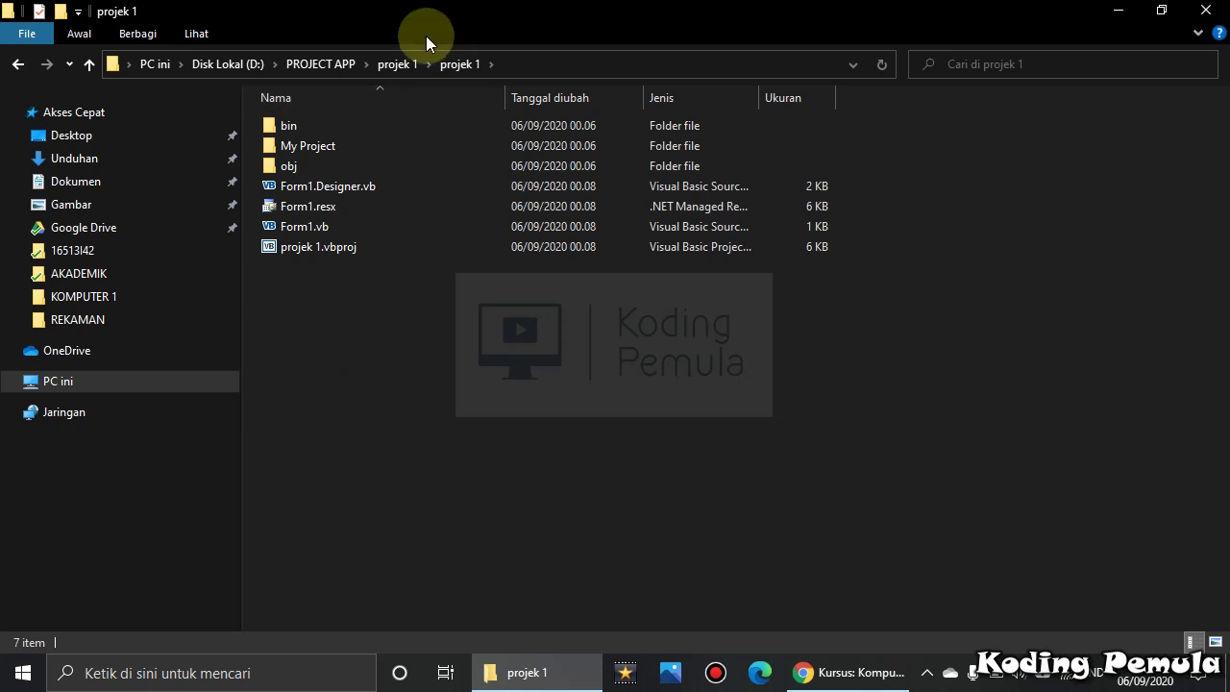
{"action": "left_click", "coordinate": [19, 65]}
{"action": "left_click", "coordinate": [19, 64]}
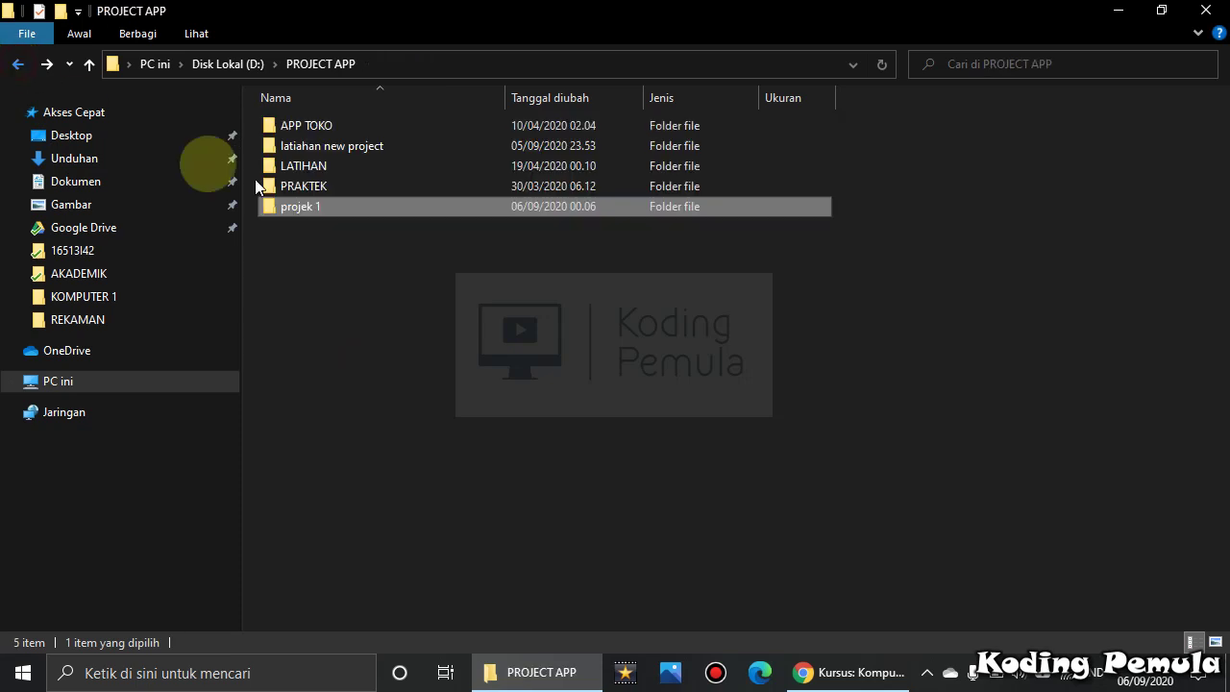
{"action": "left_click", "coordinate": [667, 264]}
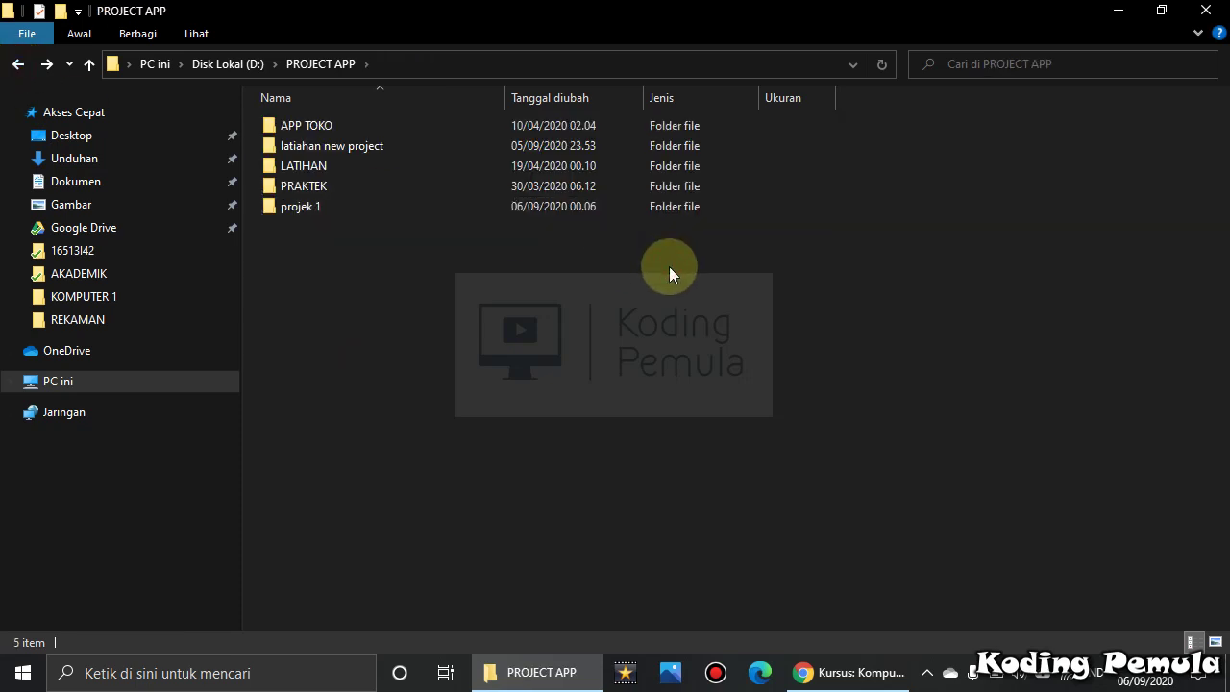
Open the solution file projek 1.sln from the projek 1 folder in Visual Studio
{"action": "left_click", "coordinate": [342, 207]}
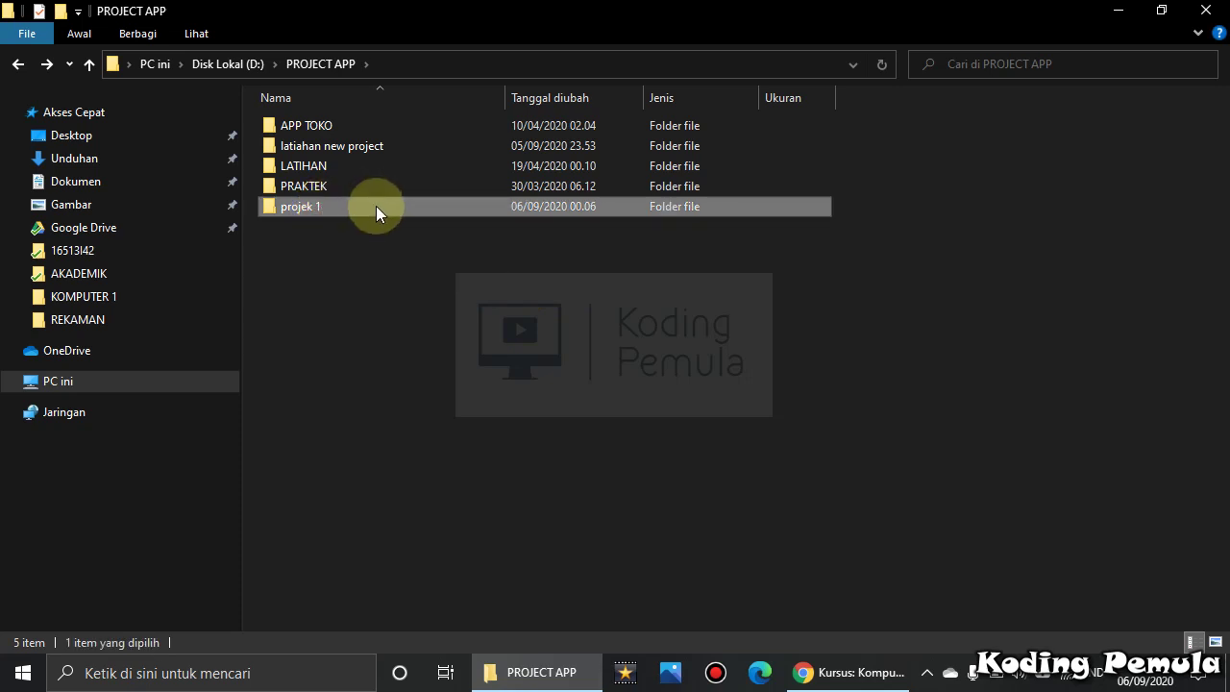
{"action": "double_click", "coordinate": [332, 207]}
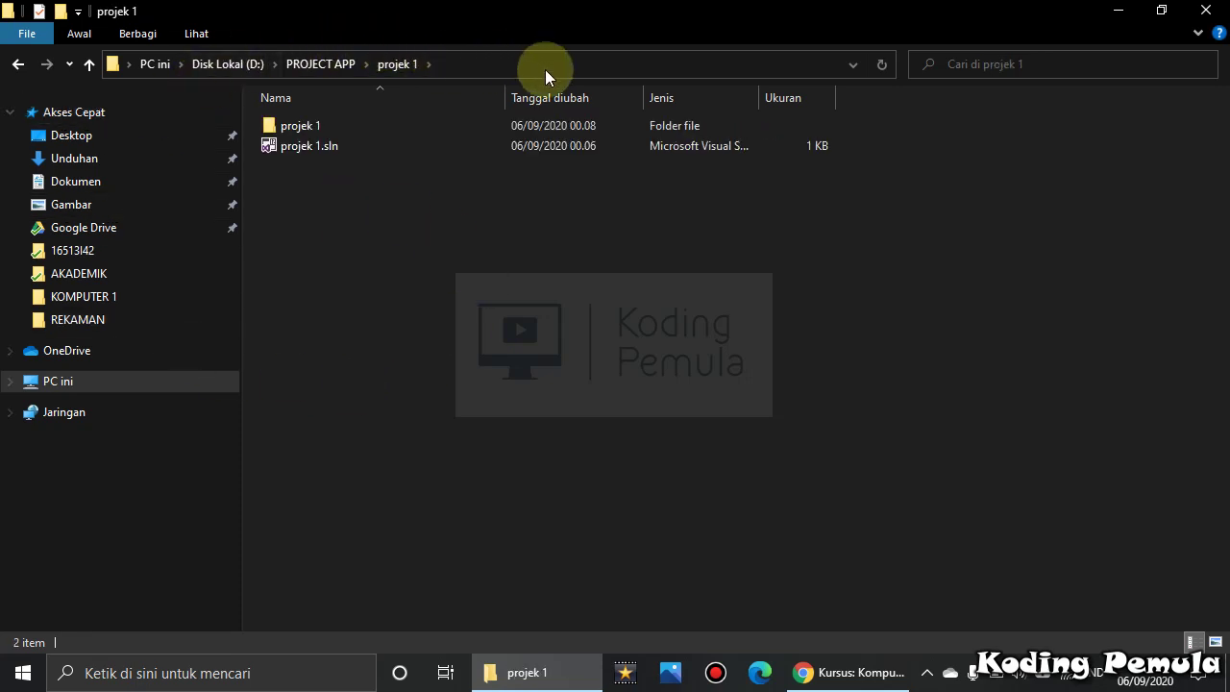
{"action": "left_click", "coordinate": [306, 129]}
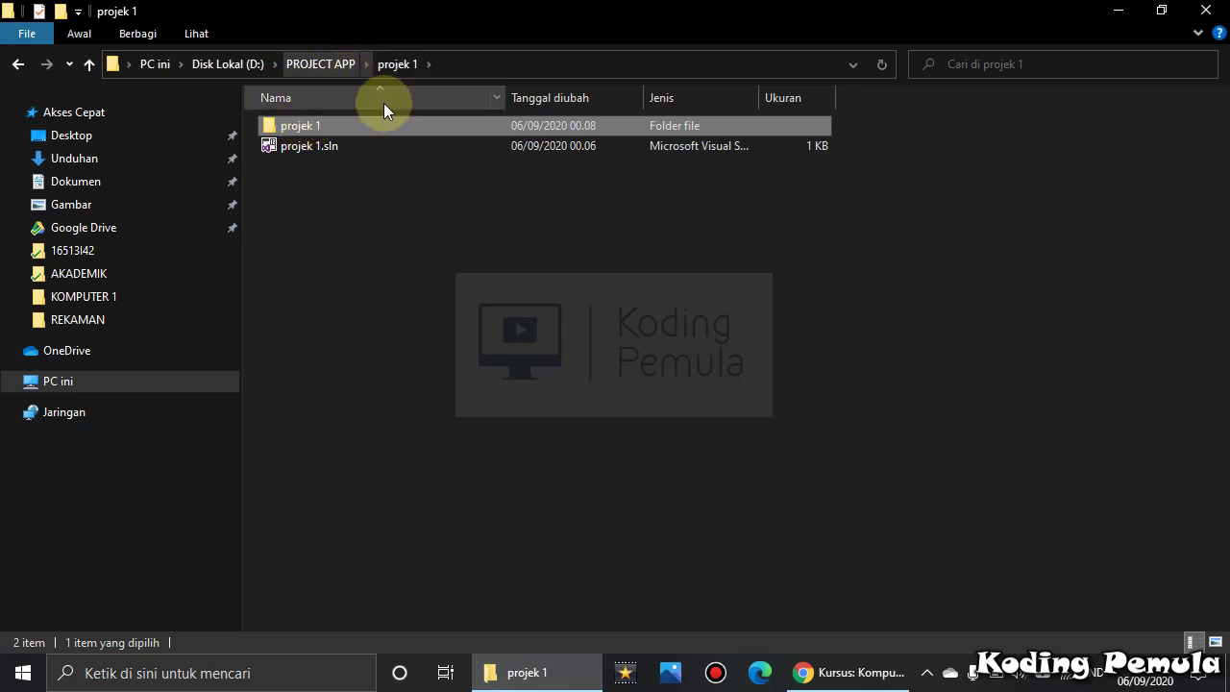
{"action": "left_click", "coordinate": [355, 147]}
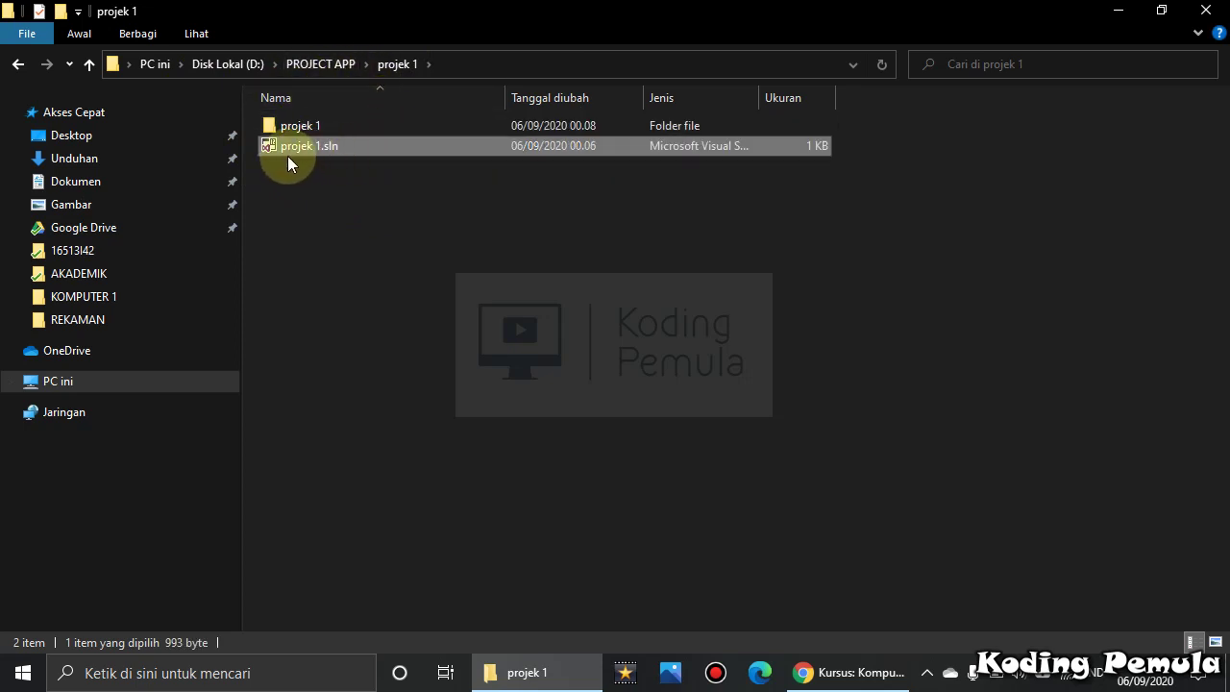
{"action": "double_click", "coordinate": [337, 146]}
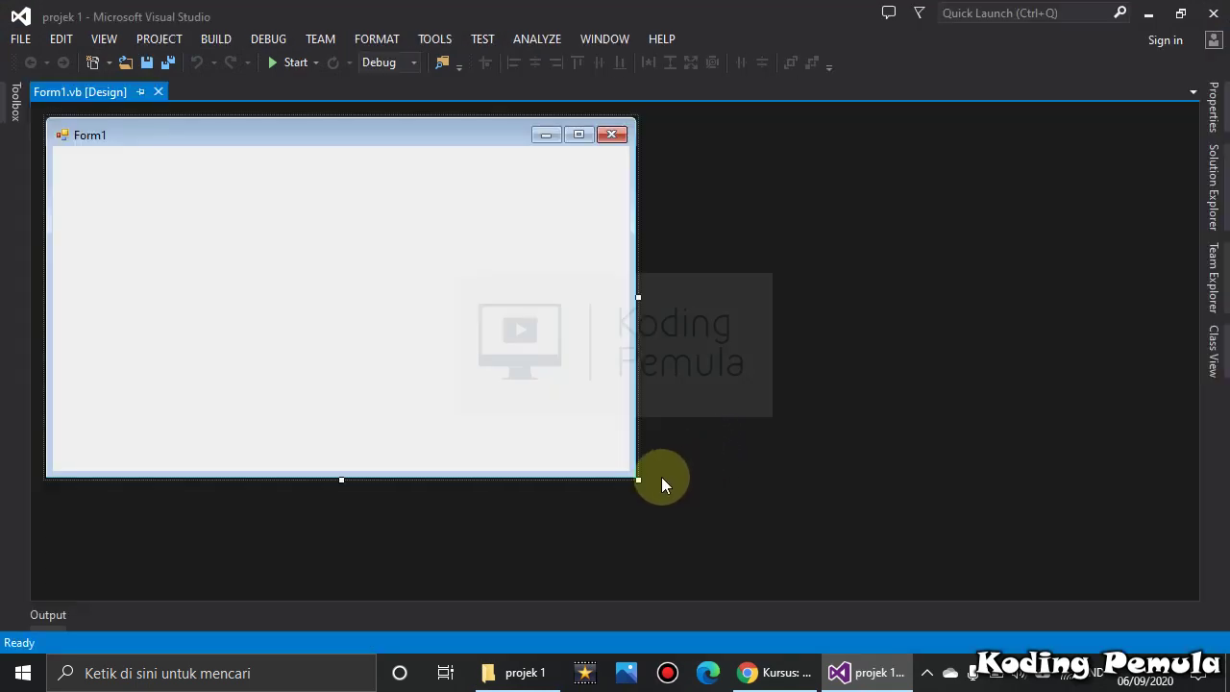
Enlarge Form1 to about 956 × 450 and test-run the project, moving the running form slightly before closing it
{"action": "left_click_drag", "start_coordinate": [637, 478], "coordinate": [965, 550]}
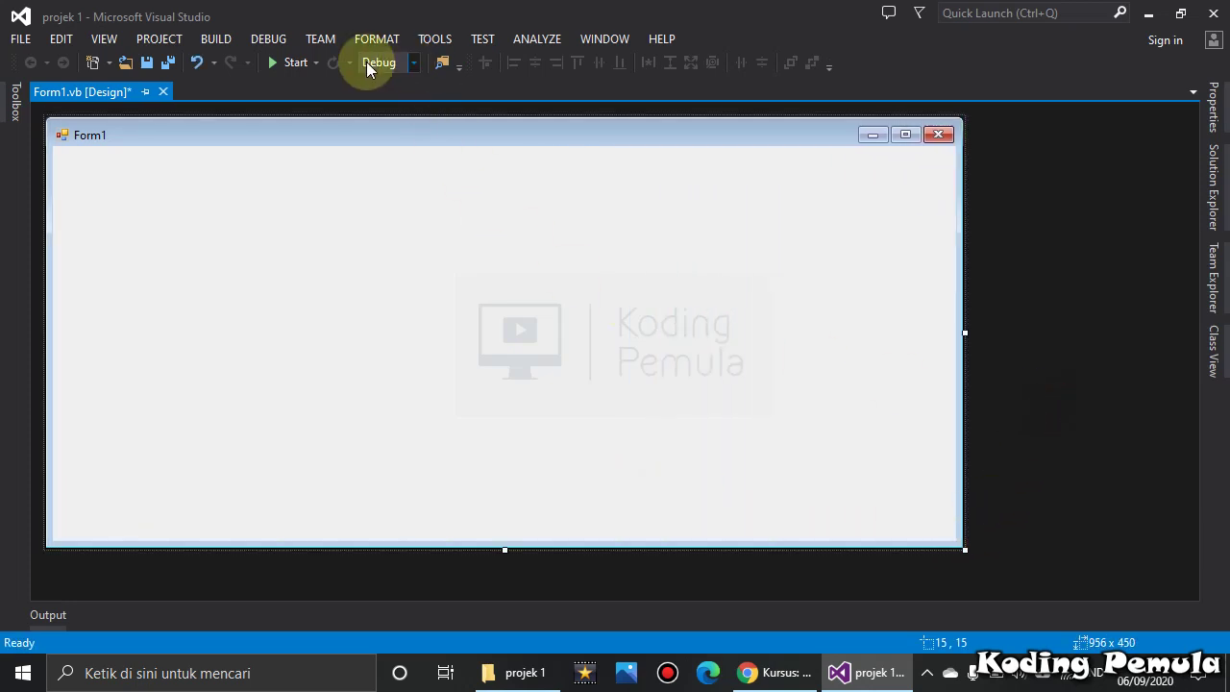
{"action": "left_click", "coordinate": [288, 61]}
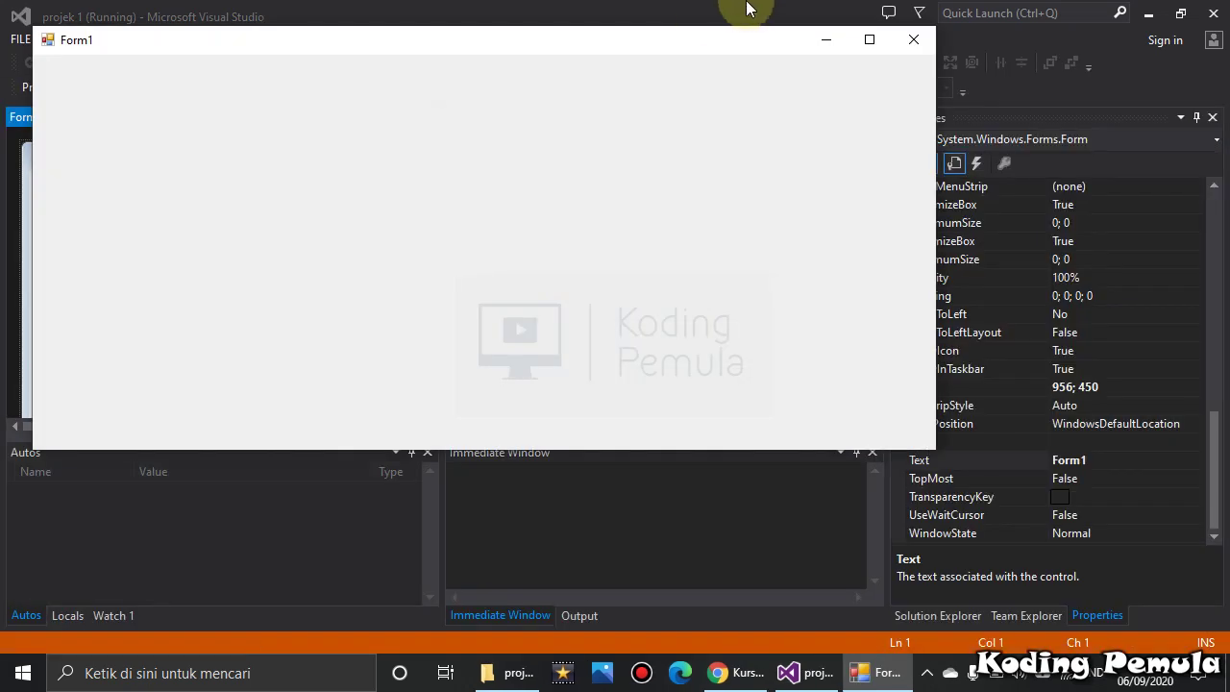
{"action": "left_click_drag", "start_coordinate": [634, 41], "coordinate": [635, 92]}
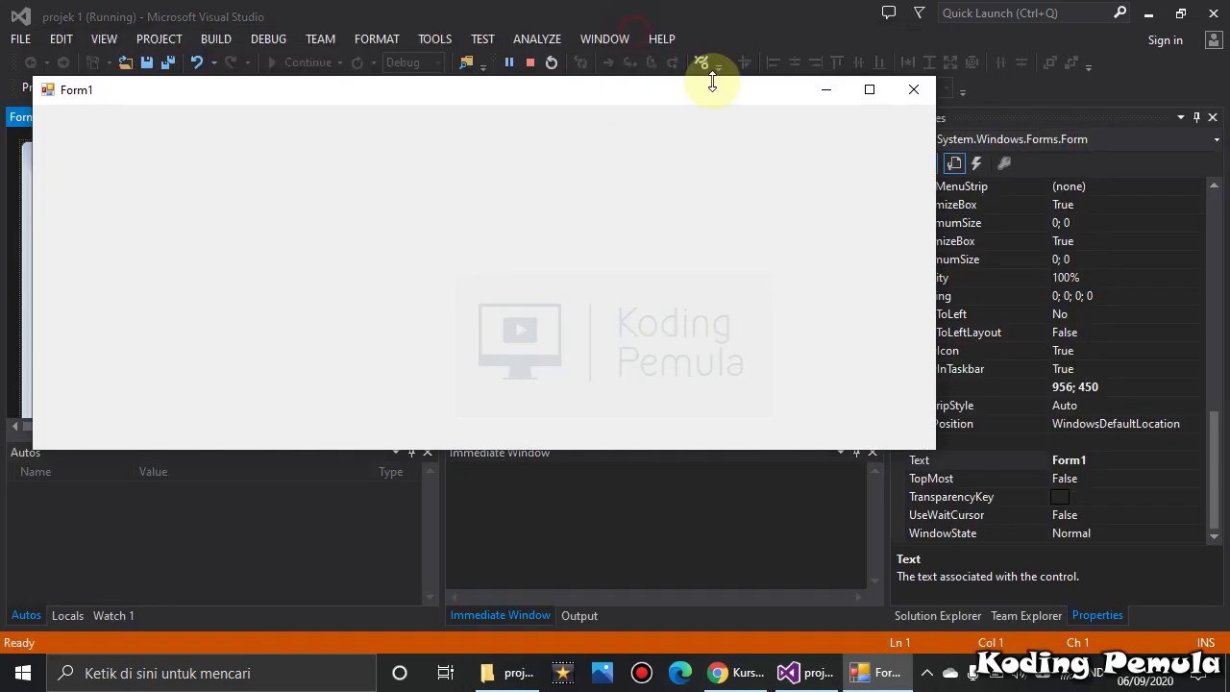
{"action": "left_click", "coordinate": [918, 94]}
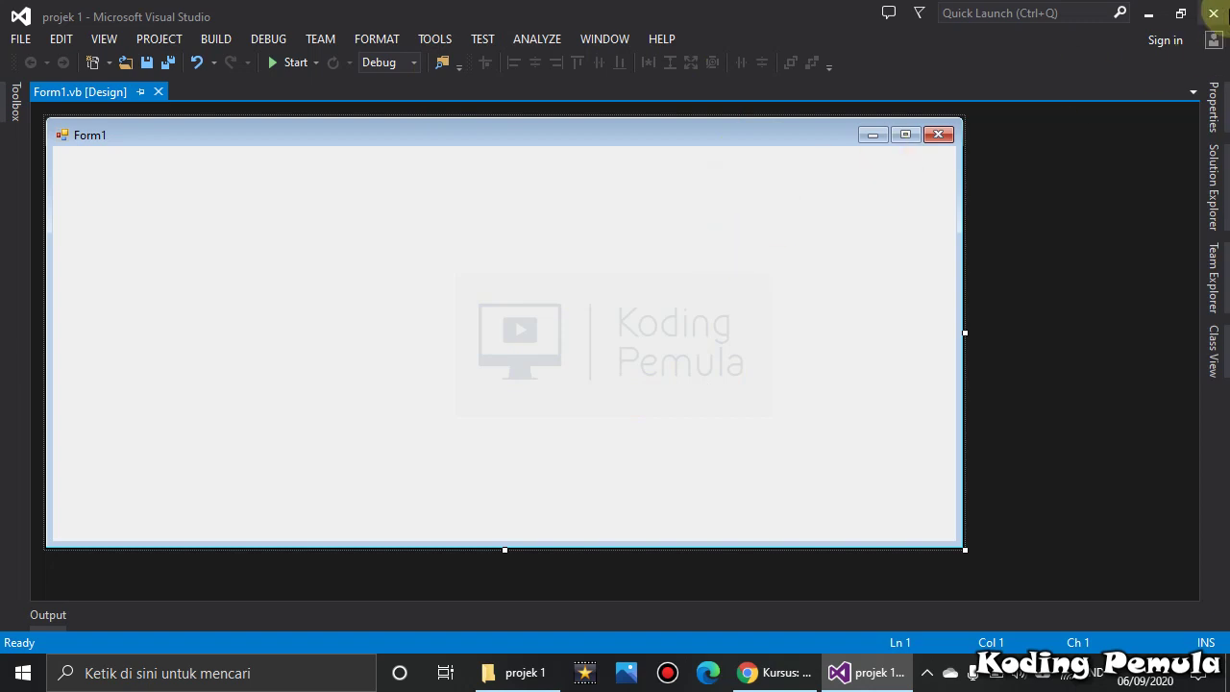
Close Visual Studio and, in File Explorer, open the bin\Debug folder inside the inner projek 1 project folder
{"action": "left_click", "coordinate": [1214, 13]}
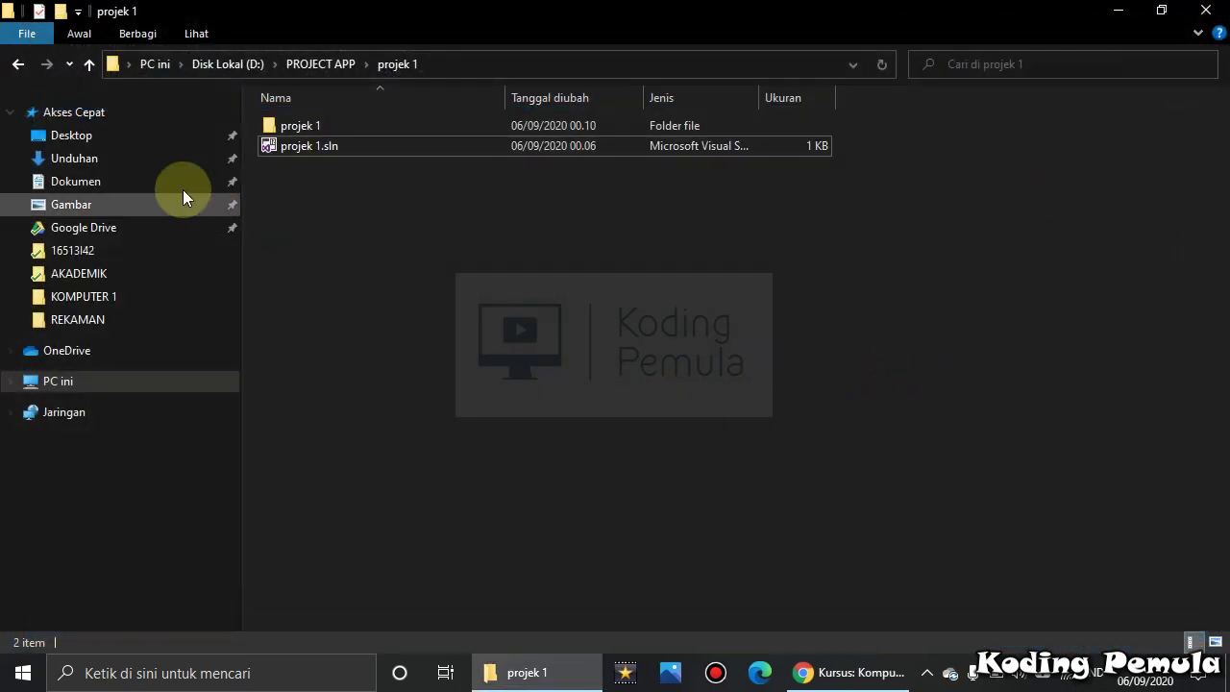
{"action": "left_click", "coordinate": [19, 63]}
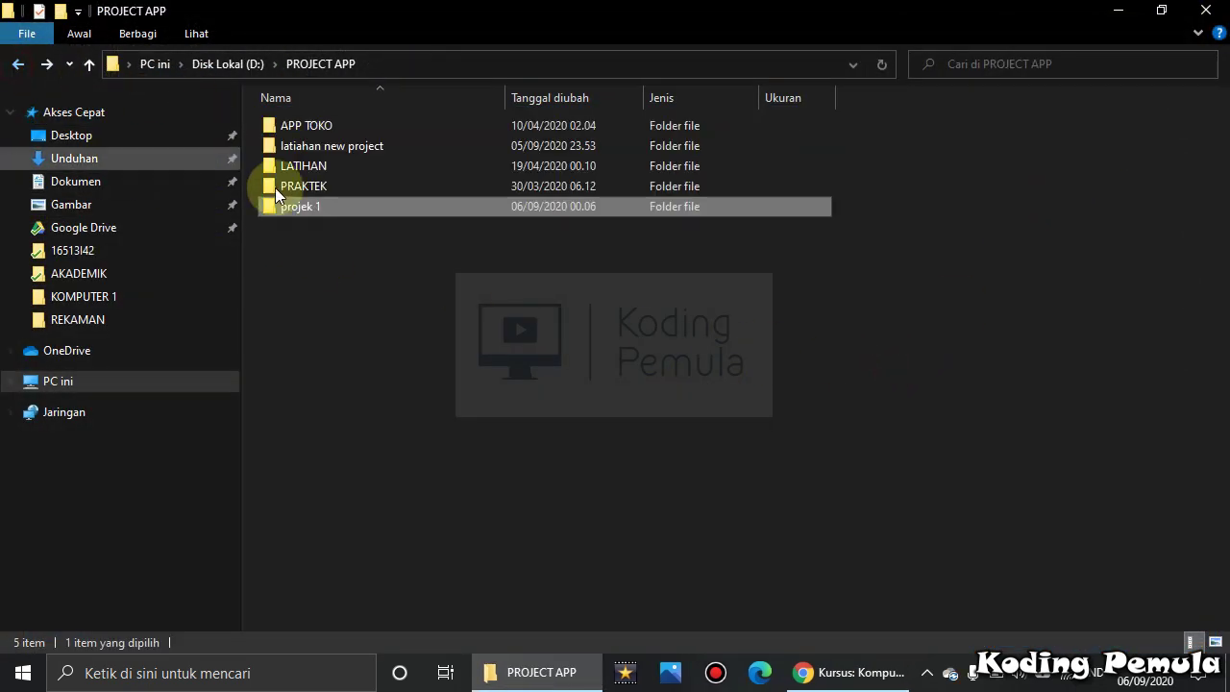
{"action": "double_click", "coordinate": [327, 204]}
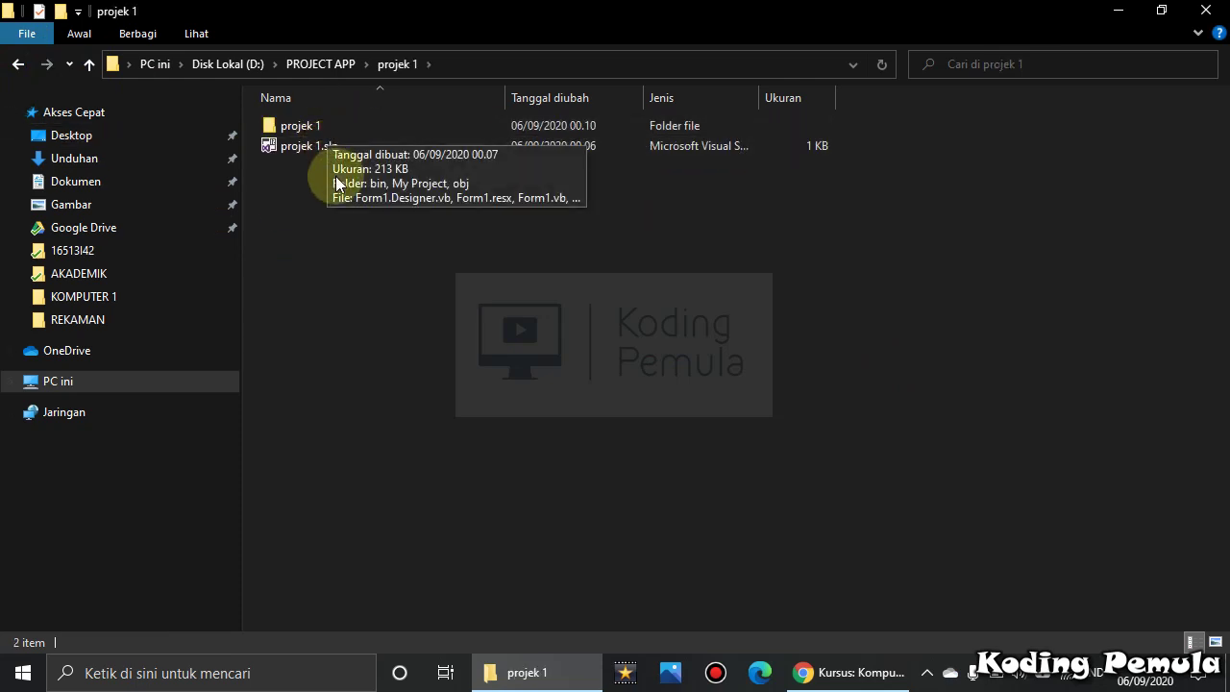
{"action": "left_click", "coordinate": [302, 146]}
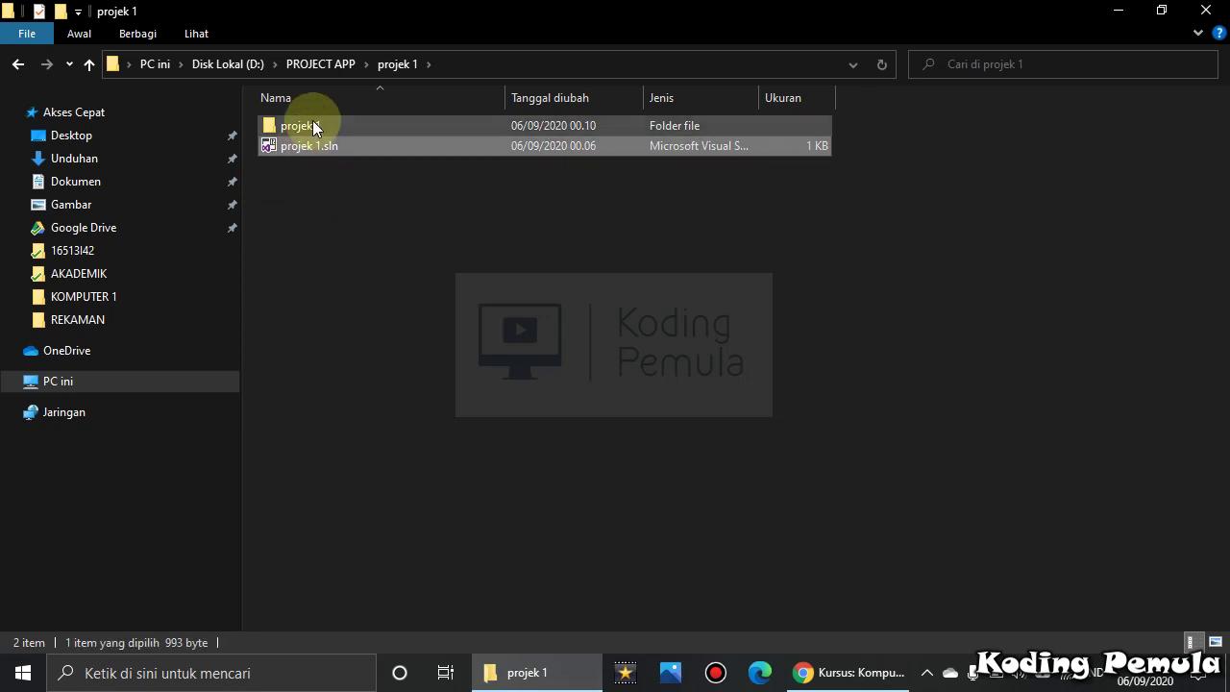
{"action": "left_click", "coordinate": [317, 127]}
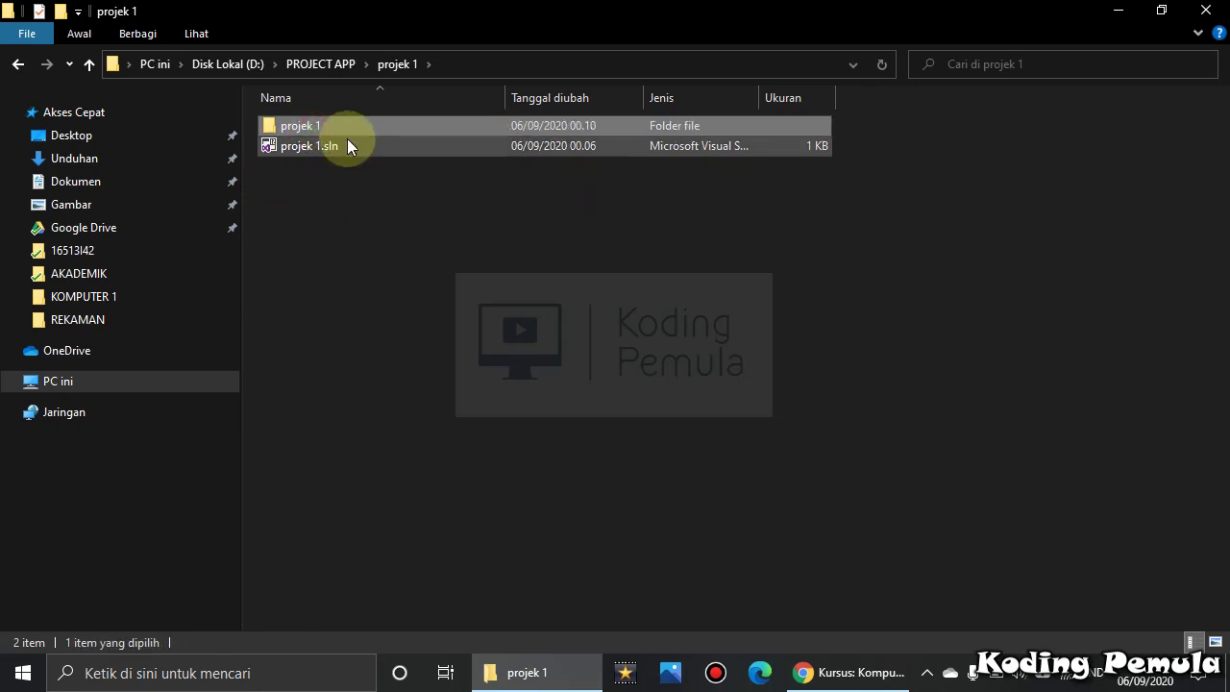
{"action": "double_click", "coordinate": [329, 126]}
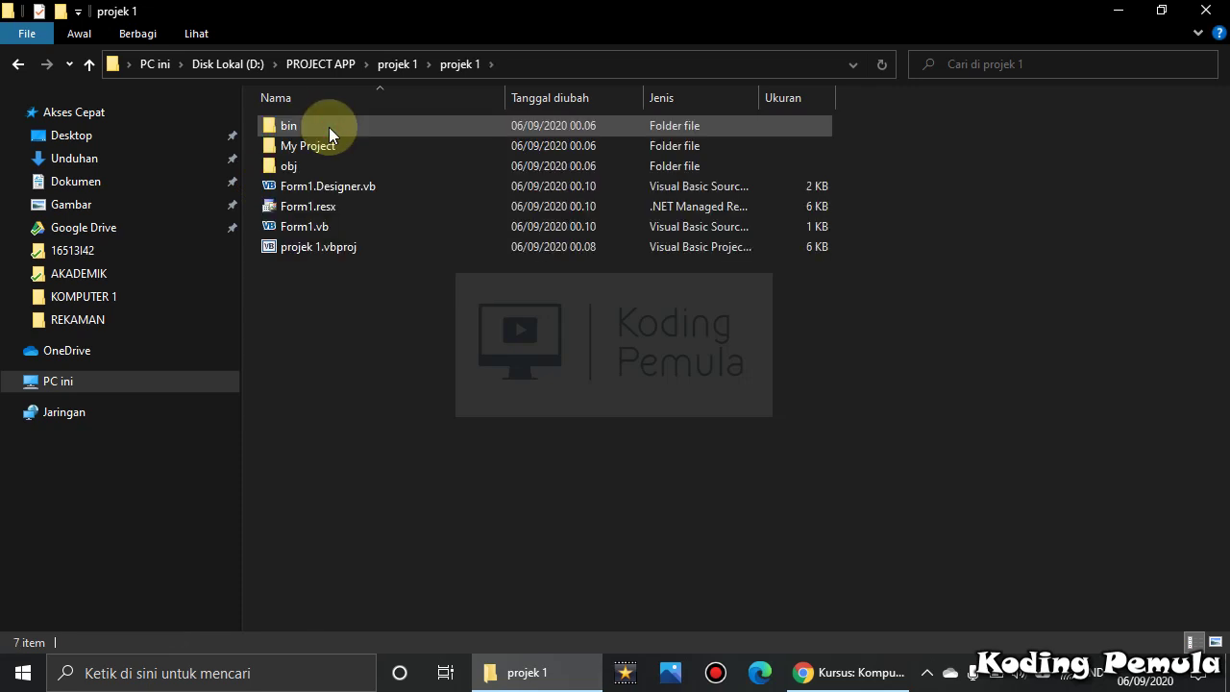
{"action": "double_click", "coordinate": [285, 127]}
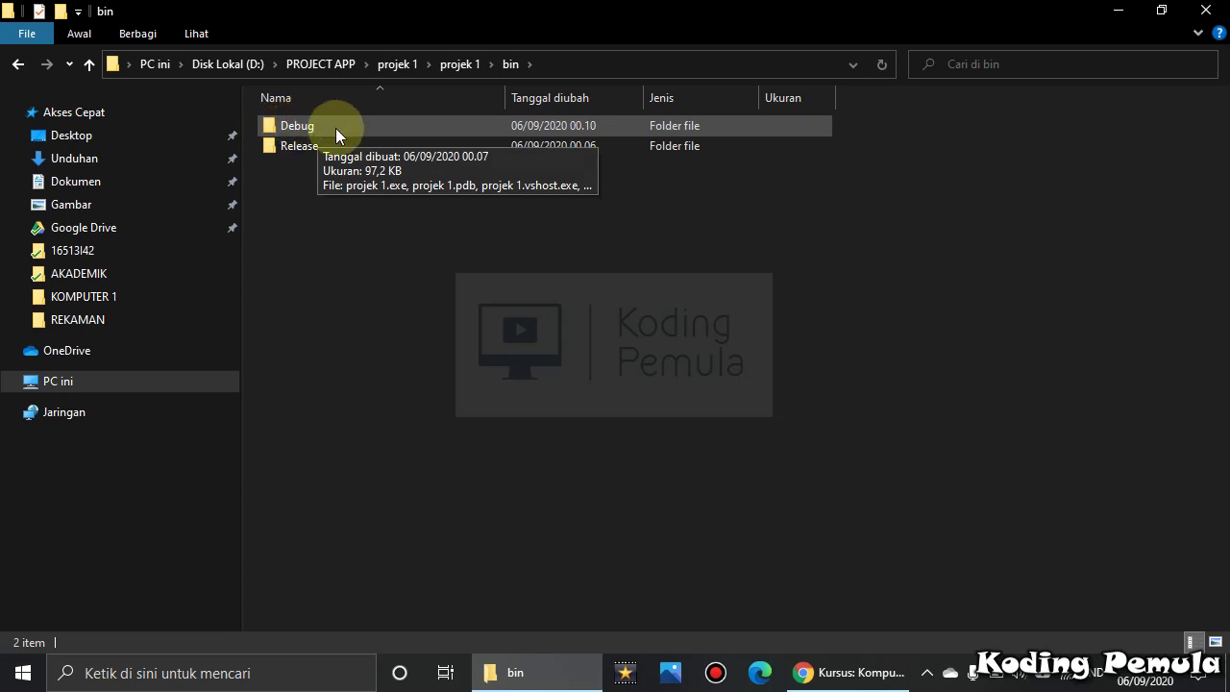
{"action": "double_click", "coordinate": [335, 128]}
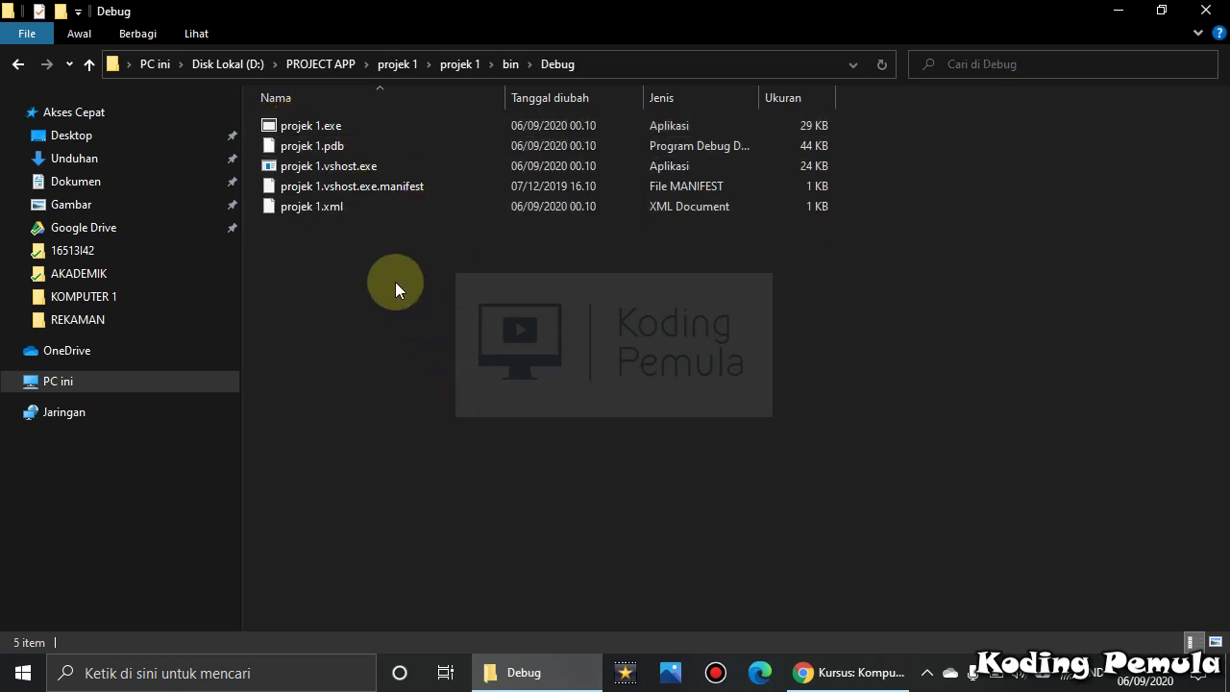
Run projek 1.exe from the Debug folder to check the form, and close it
{"action": "left_click", "coordinate": [338, 120]}
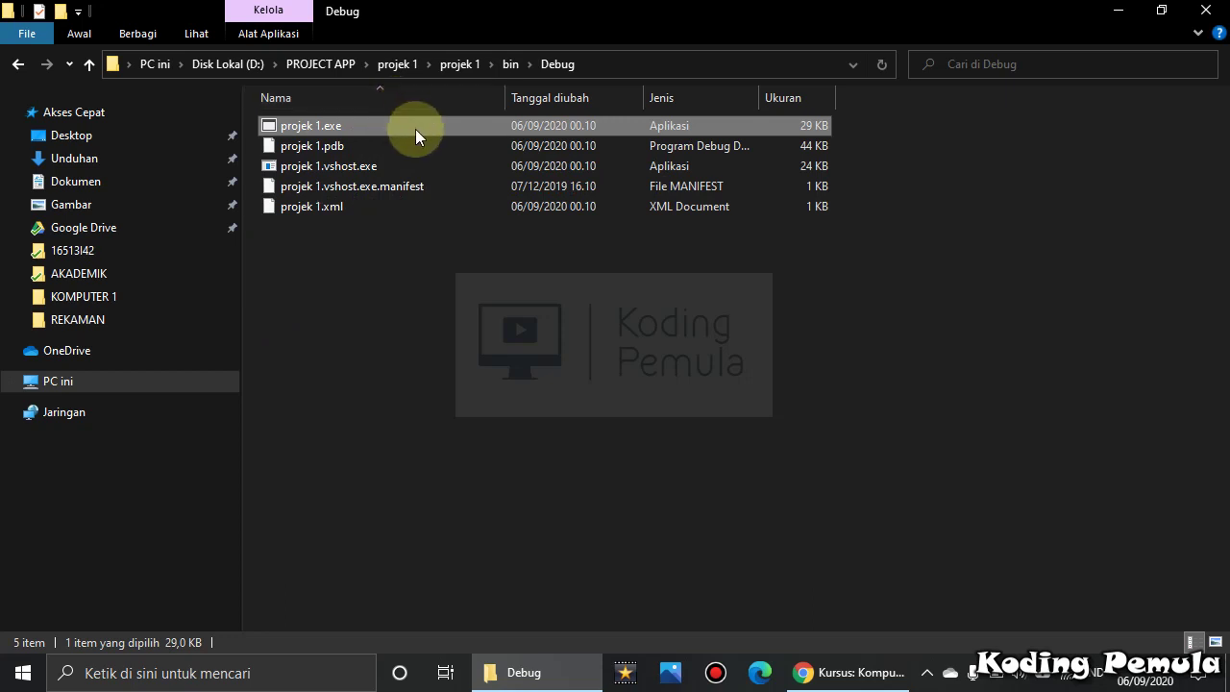
{"action": "double_click", "coordinate": [332, 125]}
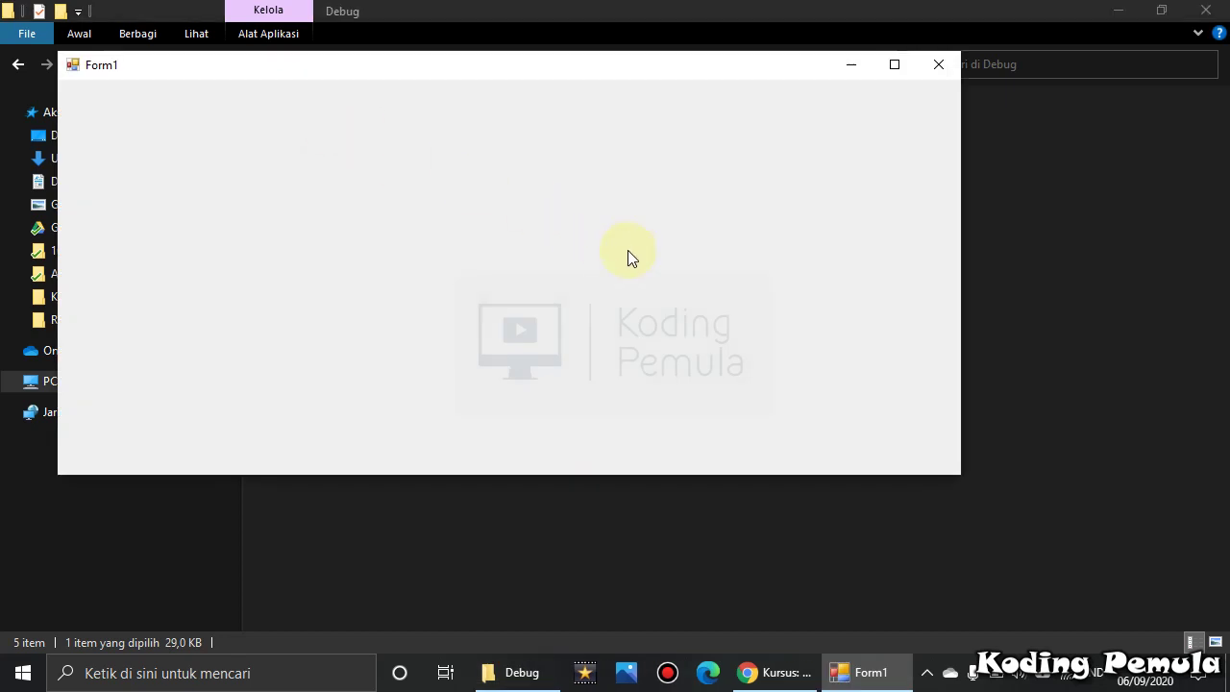
{"action": "left_click", "coordinate": [940, 64]}
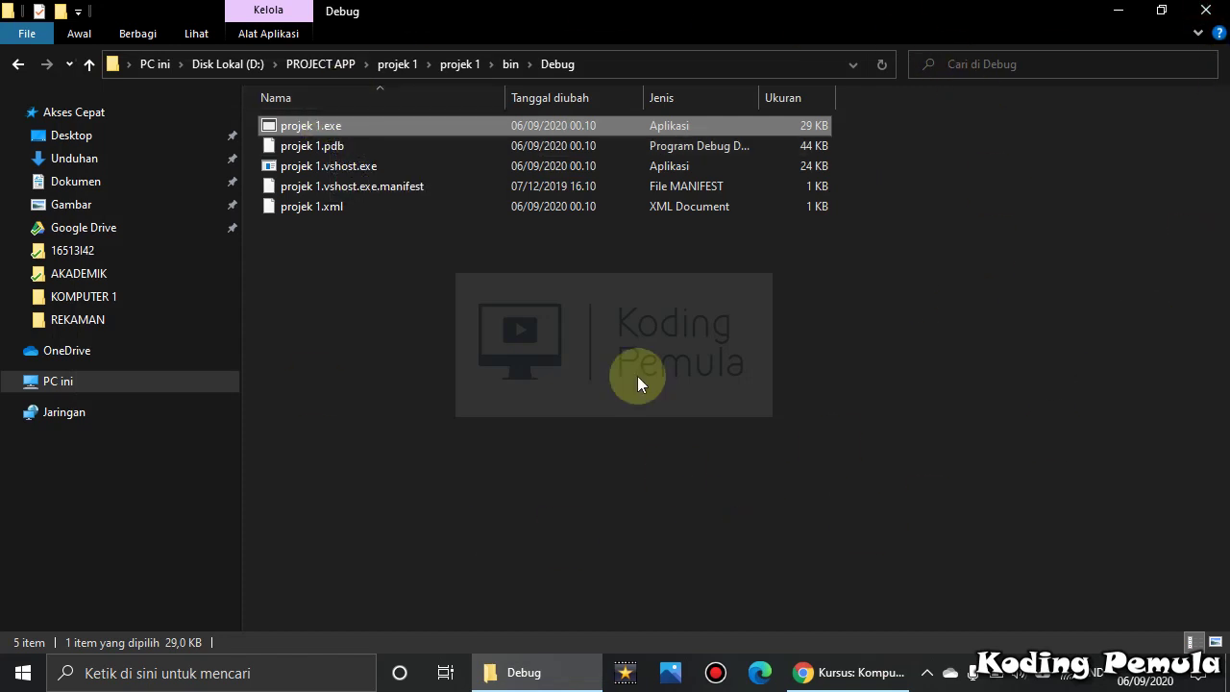
Copy projek 1.exe from the Debug folder and paste it onto the desktop
{"action": "left_click", "coordinate": [336, 121]}
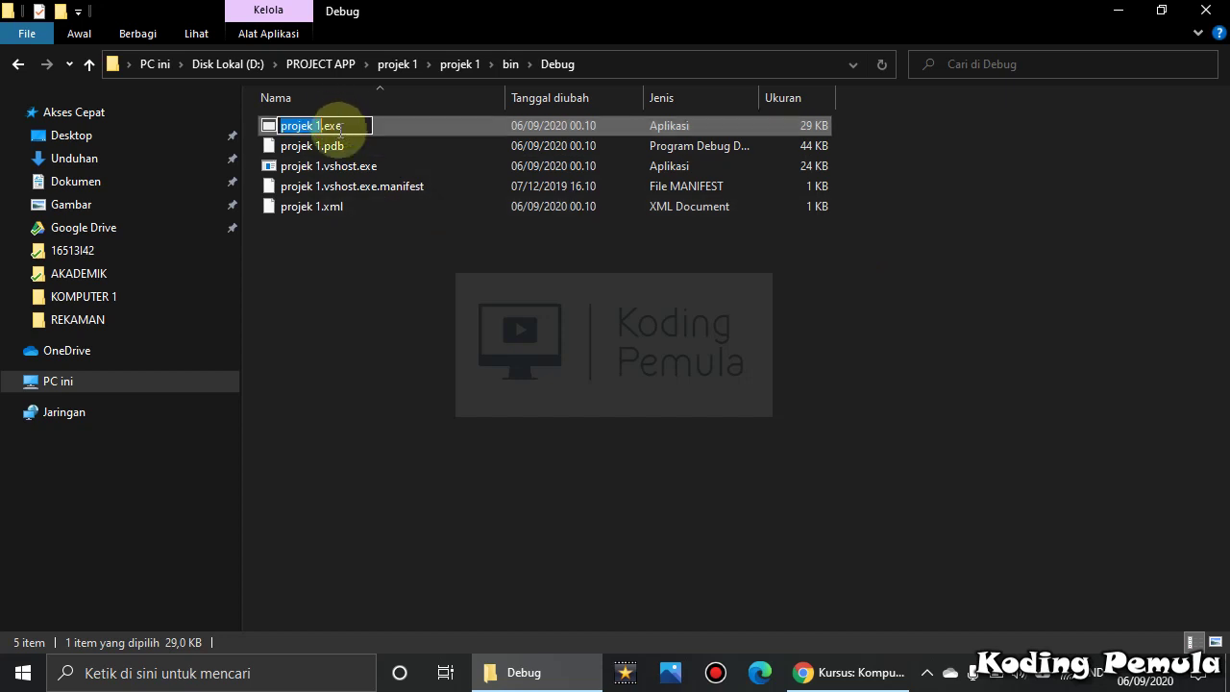
{"action": "left_click", "coordinate": [304, 327]}
{"action": "left_click", "coordinate": [342, 126]}
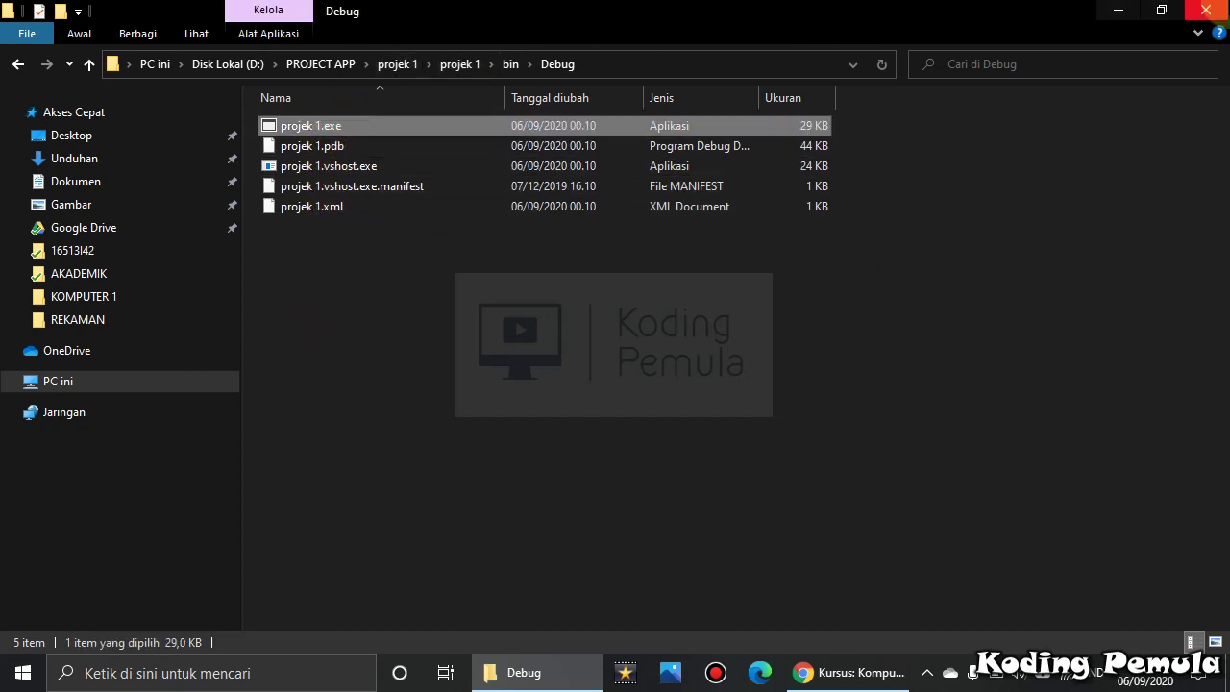
{"action": "left_click", "coordinate": [1117, 11]}
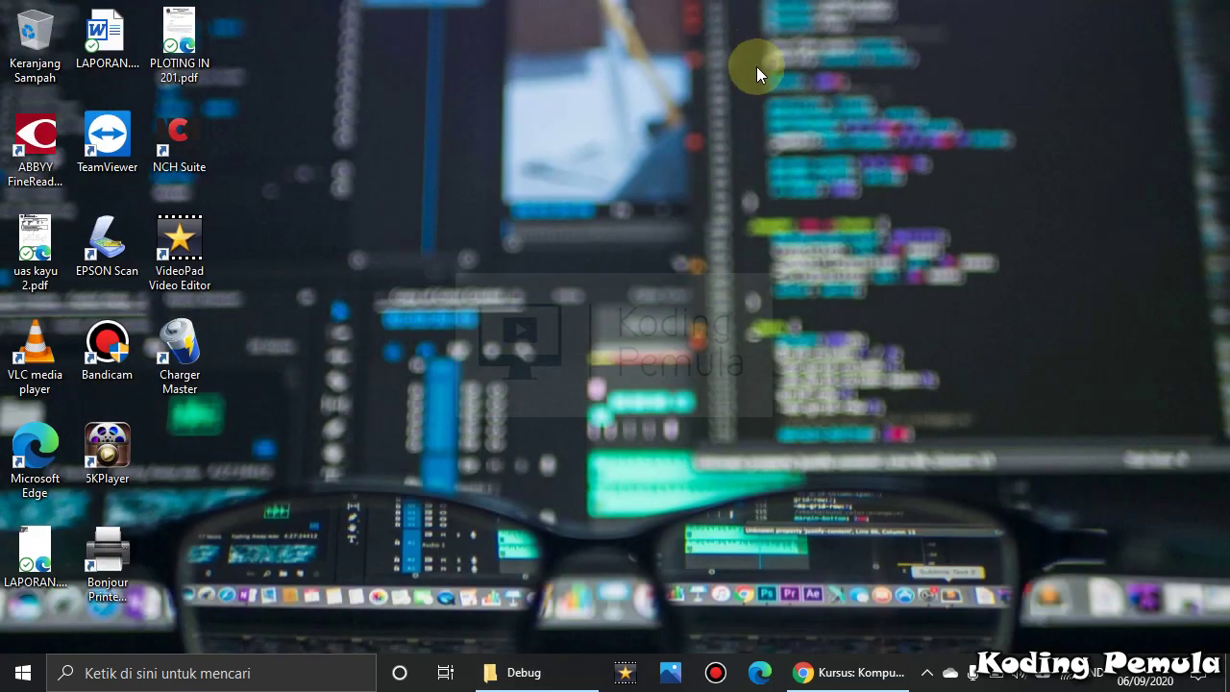
{"action": "right_click", "coordinate": [346, 122]}
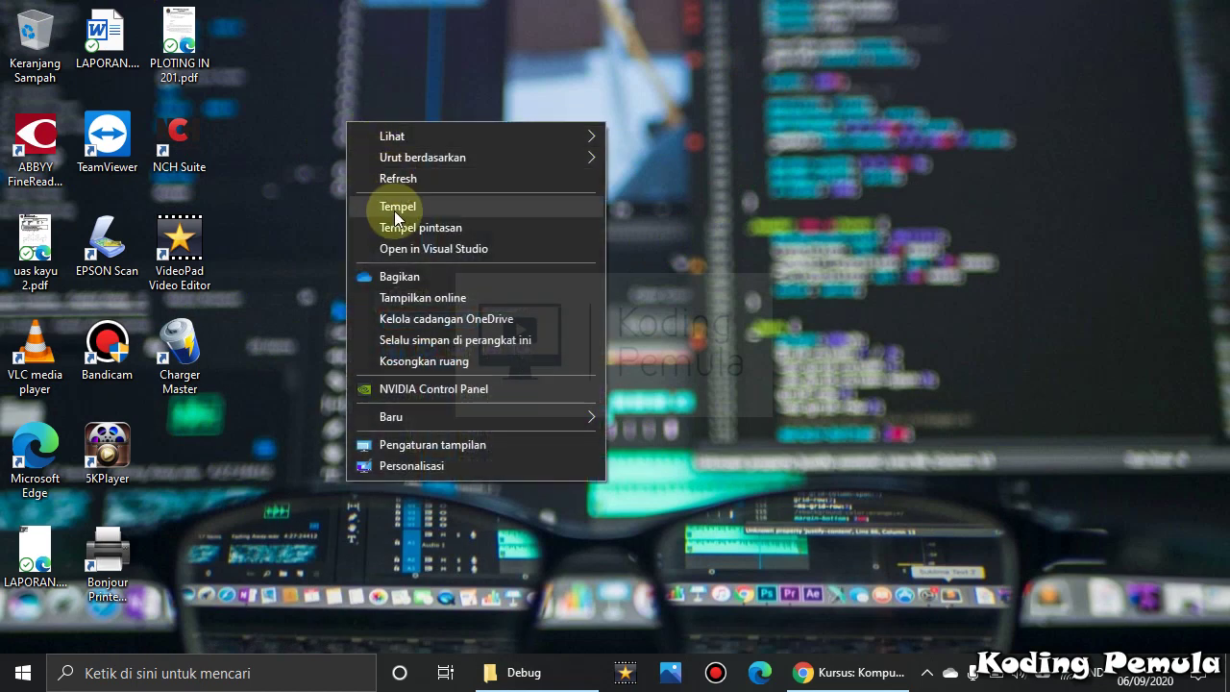
{"action": "left_click", "coordinate": [394, 210]}
Run the desktop copy of projek 1.exe, move its form window slightly, and close it
{"action": "double_click", "coordinate": [180, 445]}
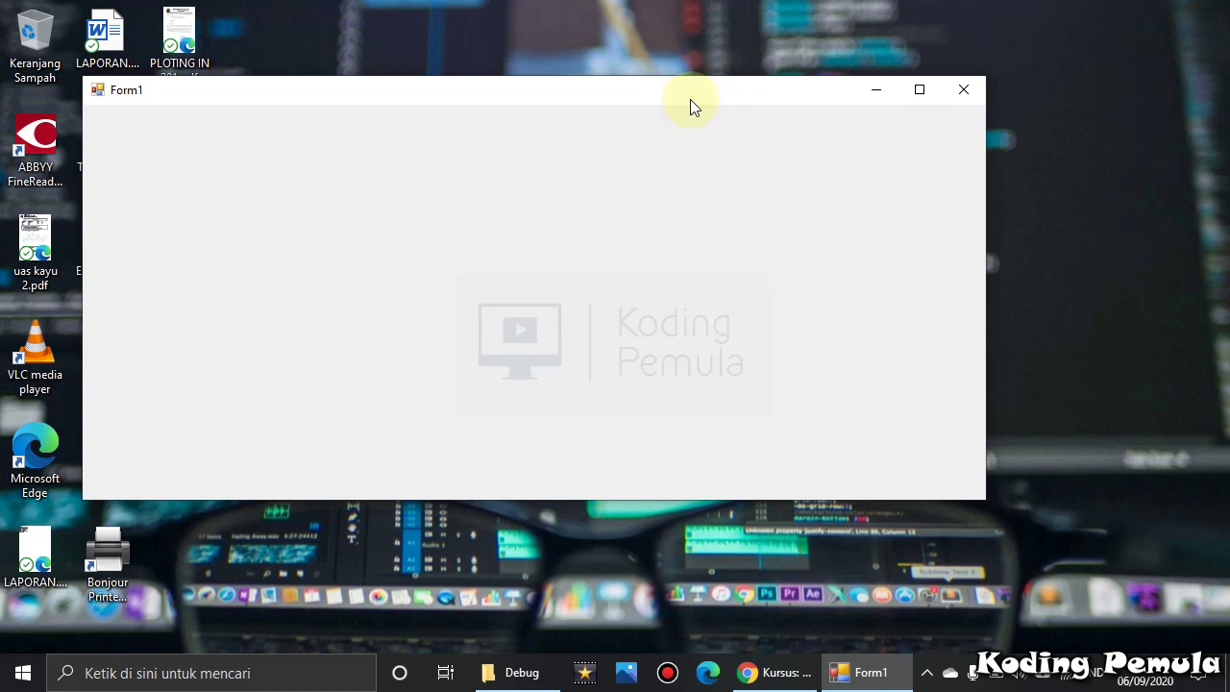
{"action": "left_click_drag", "start_coordinate": [690, 99], "coordinate": [718, 88]}
{"action": "left_click", "coordinate": [993, 79]}
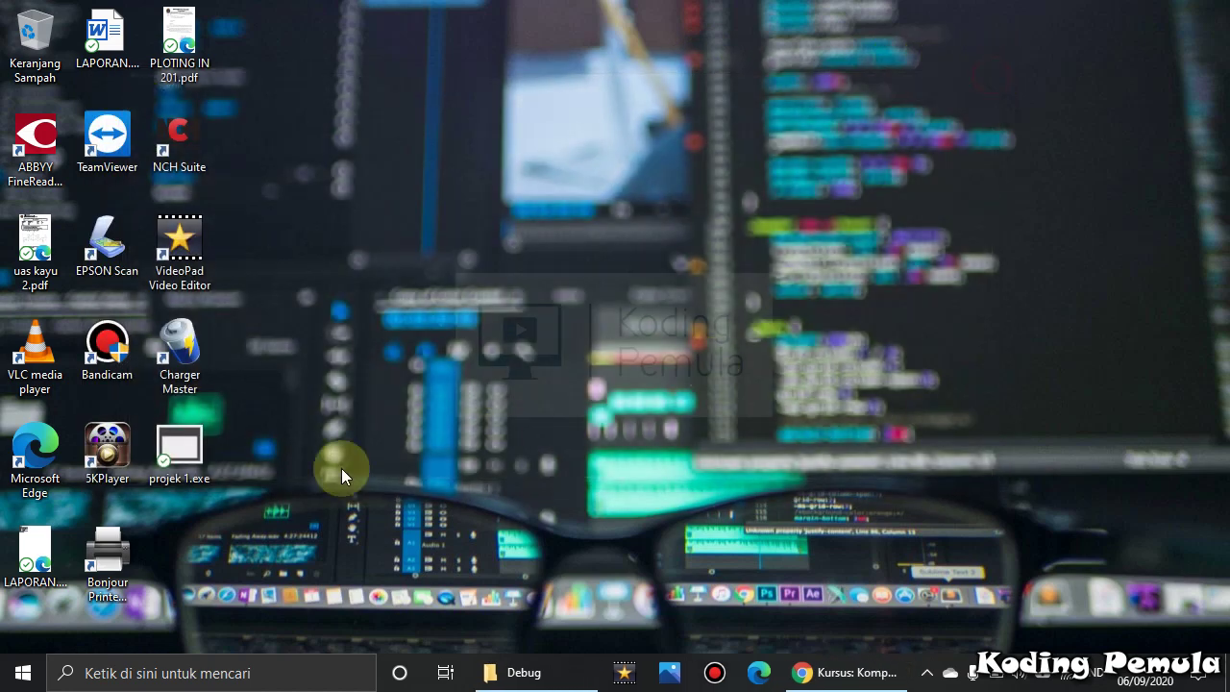
Try to launch projek 1.exe from the desktop again and dismiss the dialog
{"action": "double_click", "coordinate": [181, 459]}
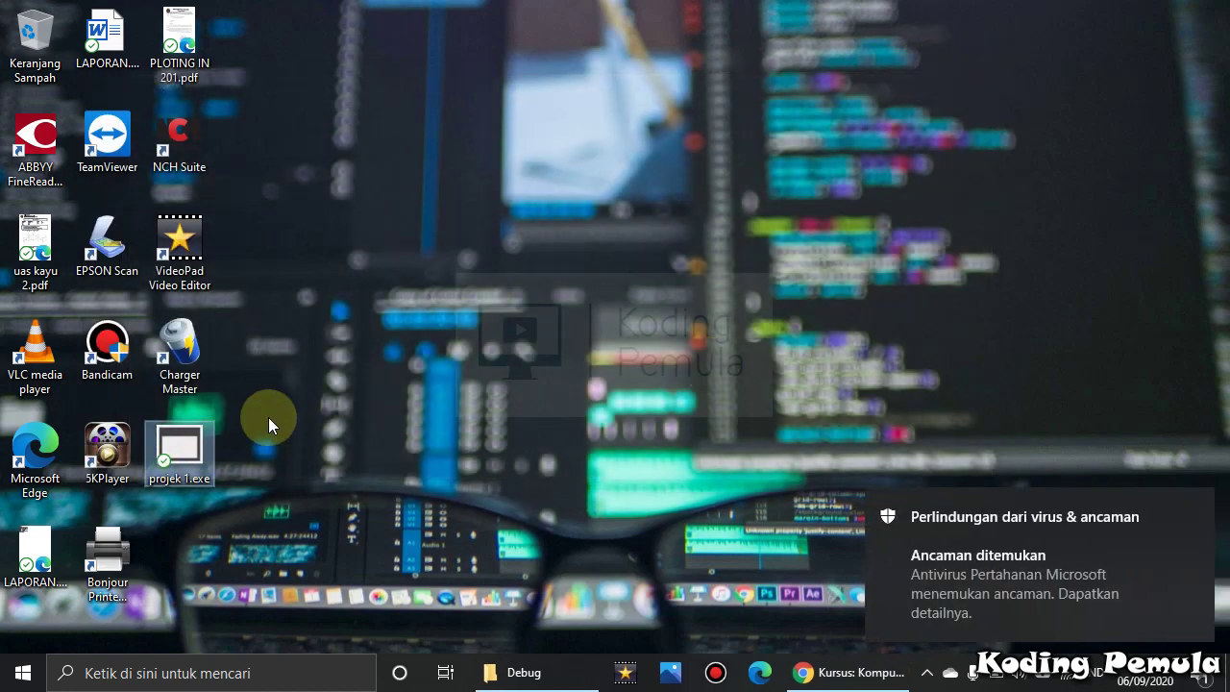
{"action": "left_click", "coordinate": [330, 381]}
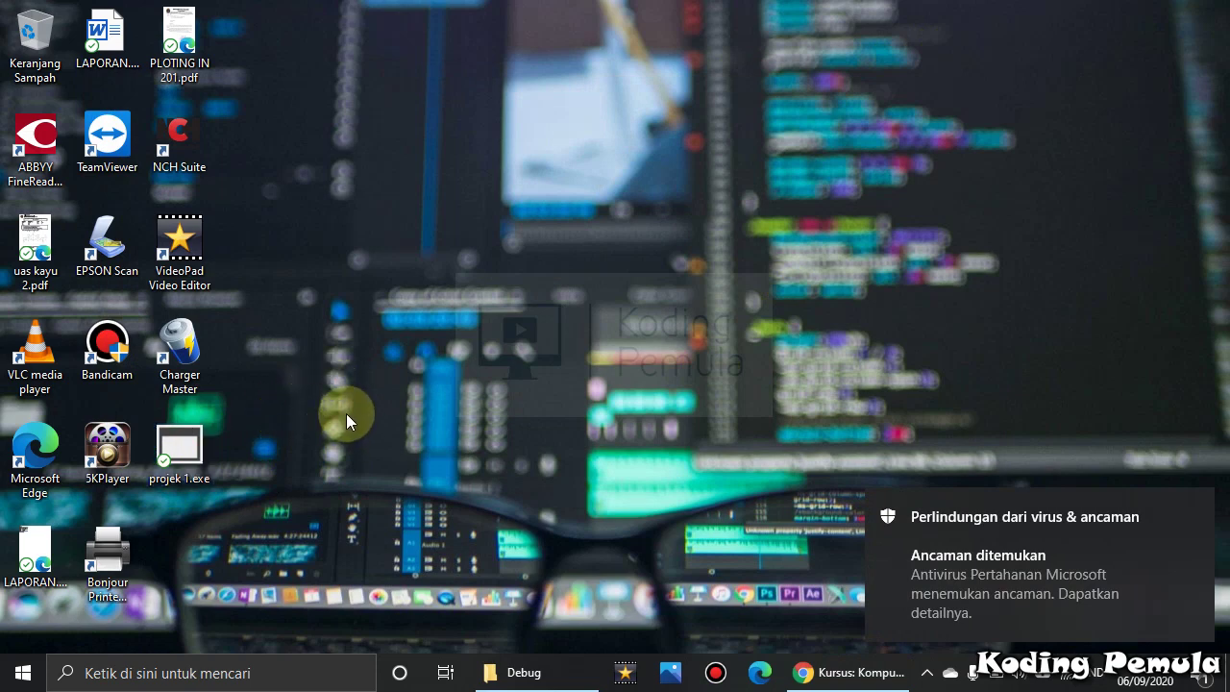
{"action": "double_click", "coordinate": [184, 448]}
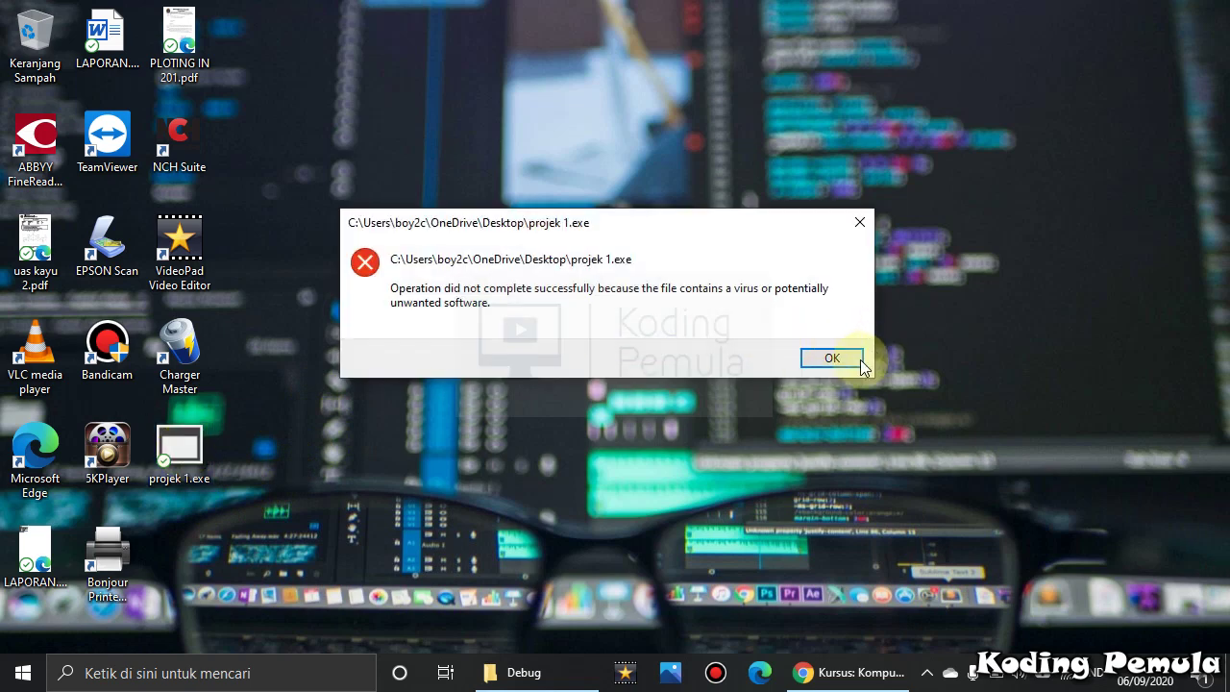
{"action": "left_click", "coordinate": [858, 360]}
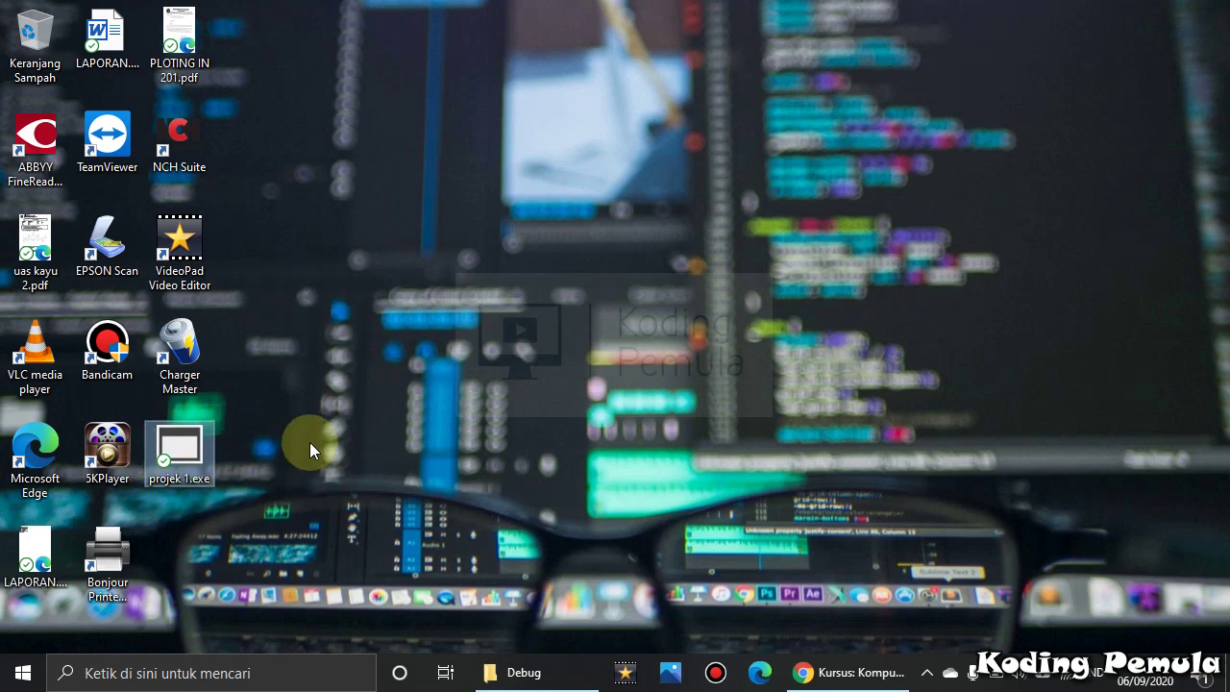
{"action": "left_click", "coordinate": [750, 441]}
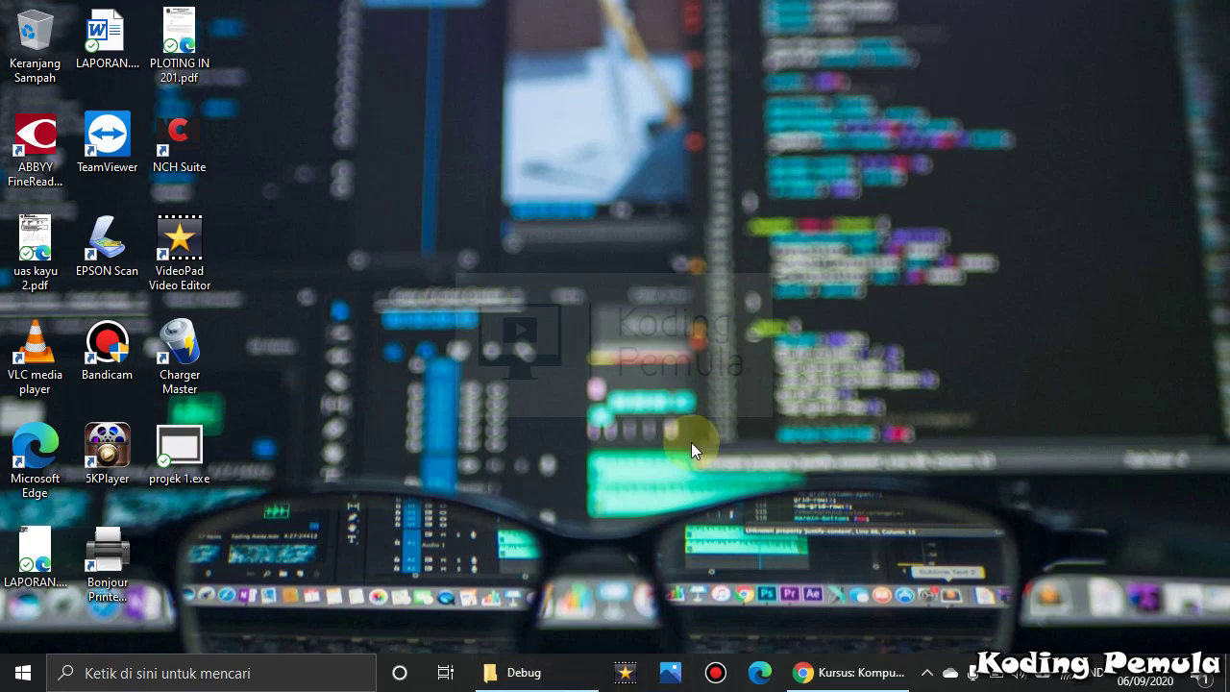
Open a new File Explorer window and go to the projek 1 folder in D:\PROJECT APP
{"action": "key", "text": "super+e"}
{"action": "left_click", "coordinate": [77, 384]}
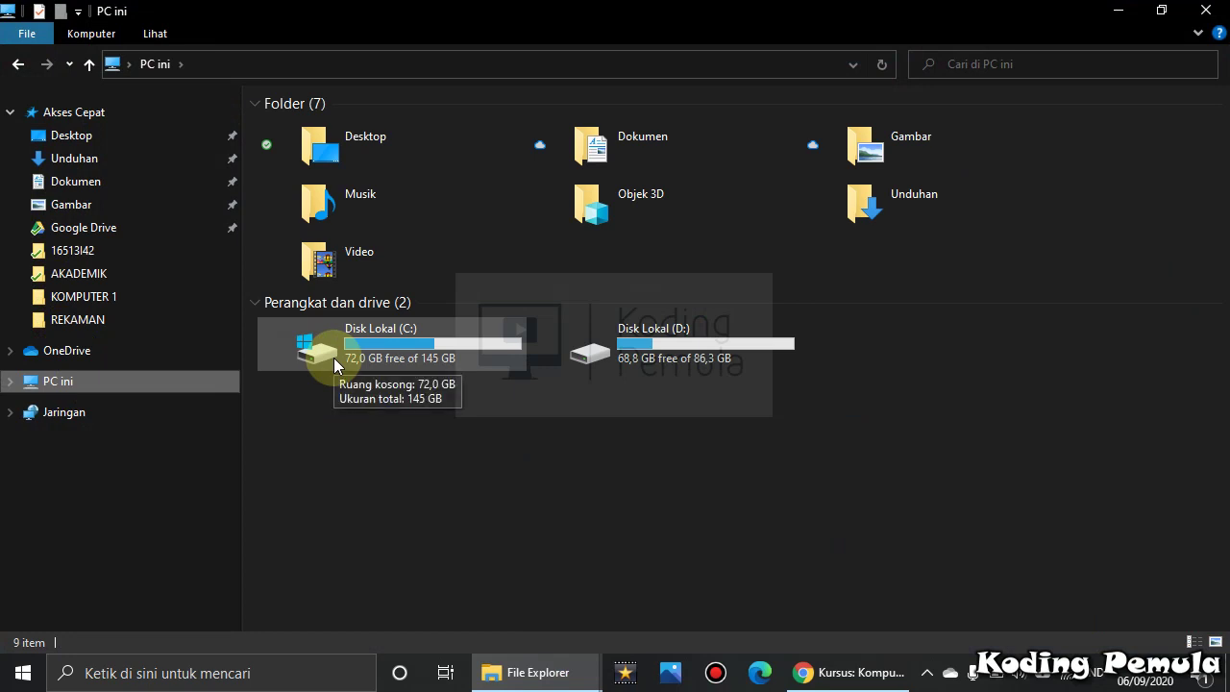
{"action": "left_click", "coordinate": [648, 348]}
{"action": "double_click", "coordinate": [649, 346]}
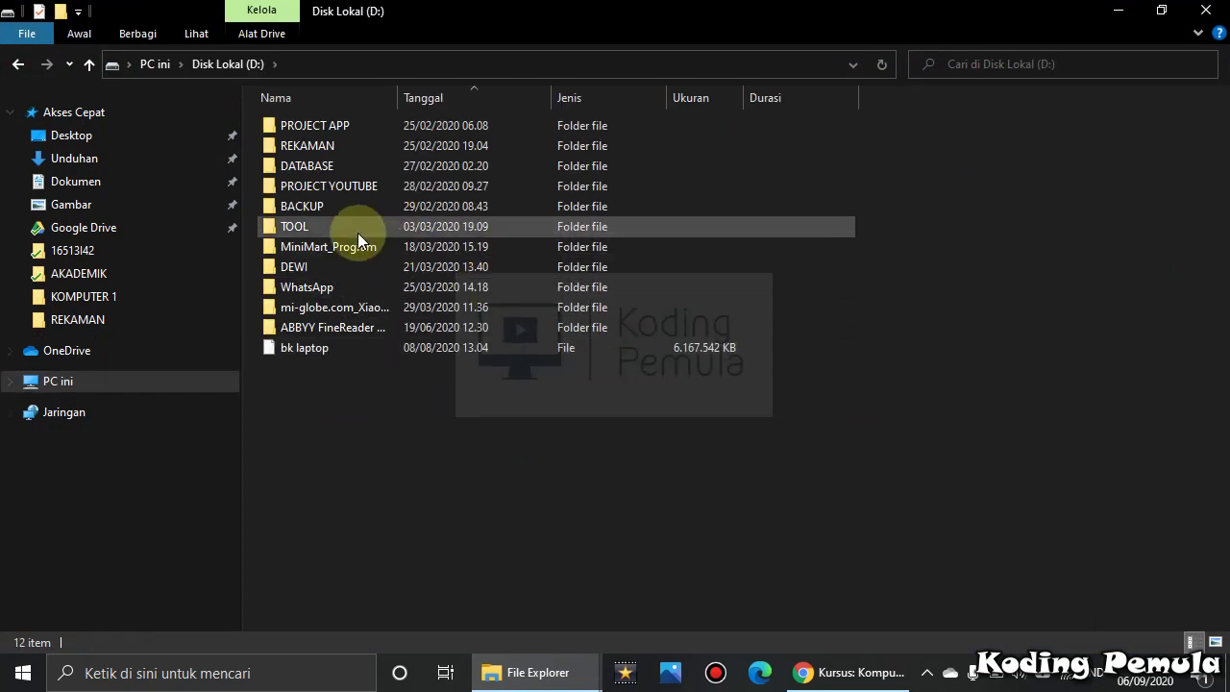
{"action": "double_click", "coordinate": [334, 123]}
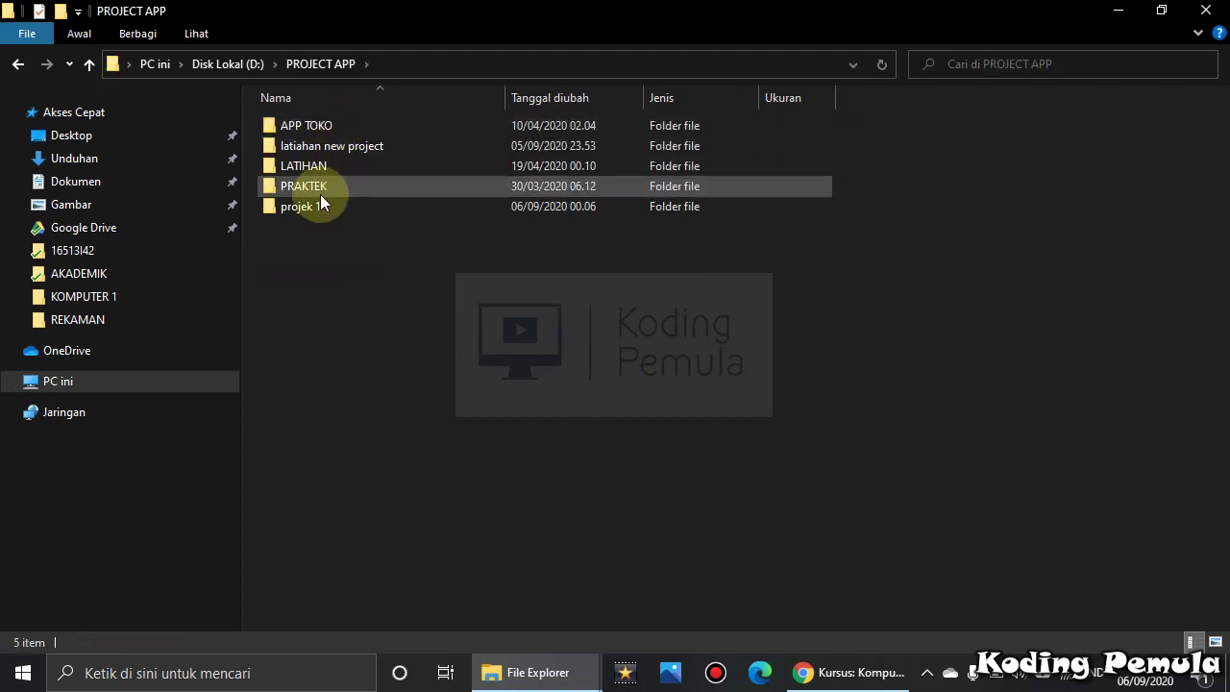
{"action": "double_click", "coordinate": [315, 209]}
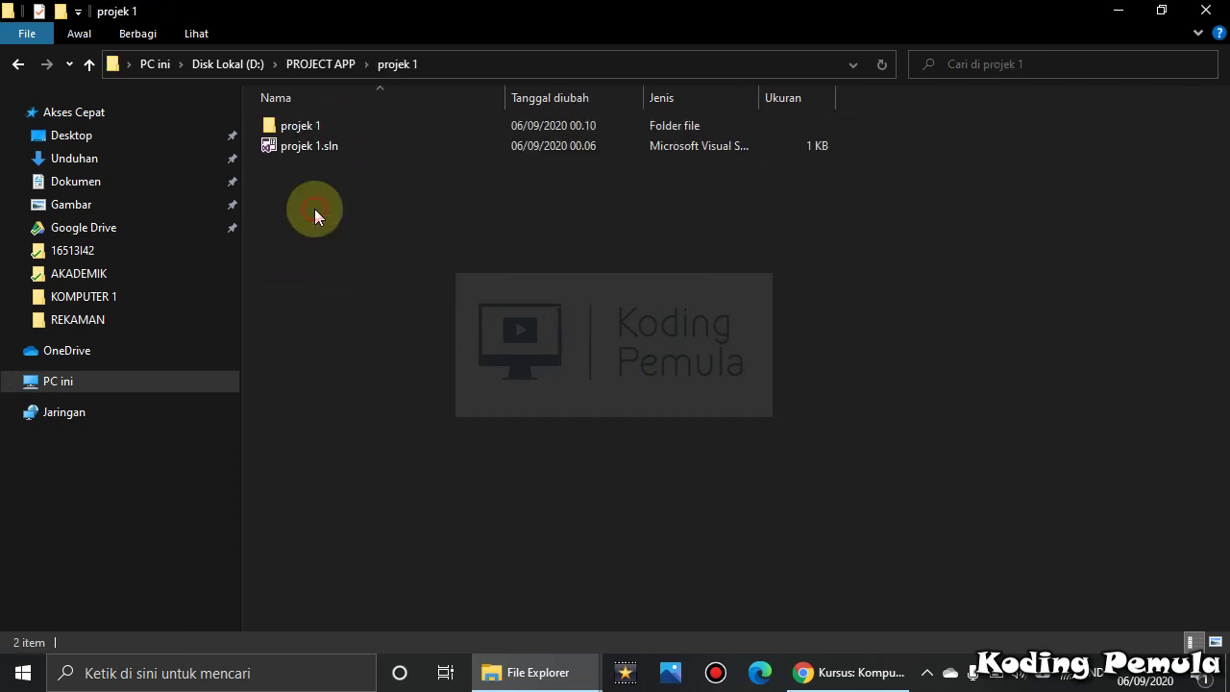
Open projek 1.sln in Visual Studio, find the Label control in the Toolbox, and place it in the upper middle of Form1
{"action": "double_click", "coordinate": [308, 149]}
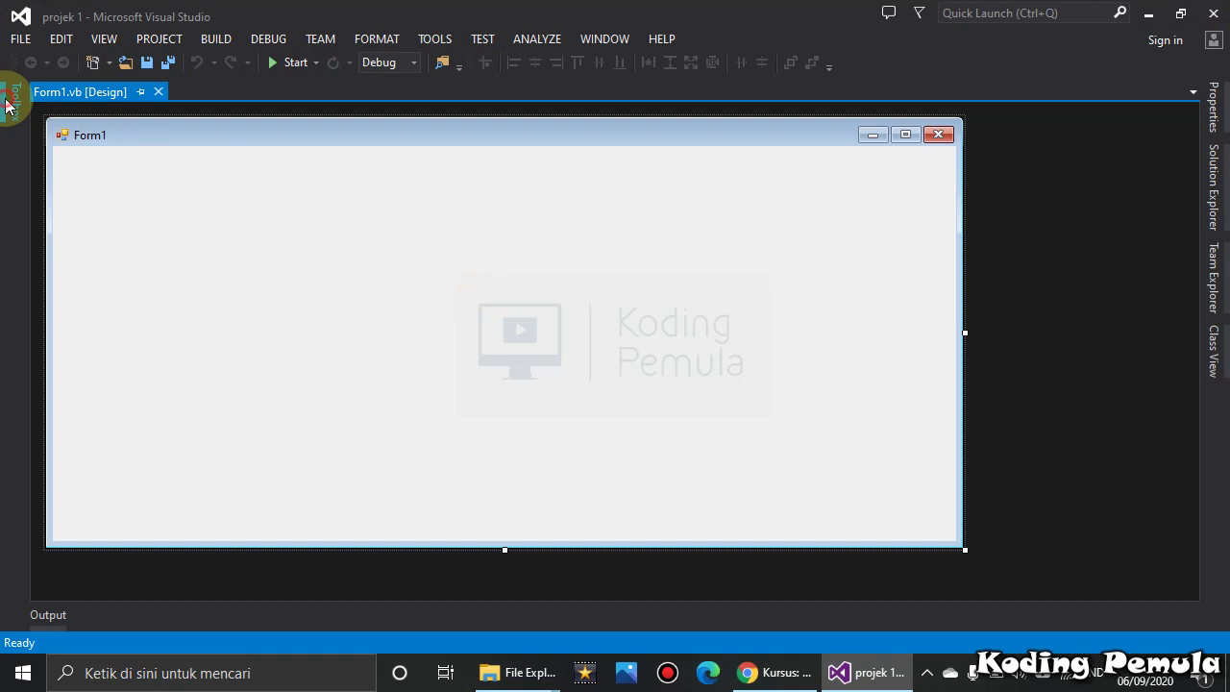
{"action": "left_click", "coordinate": [14, 98]}
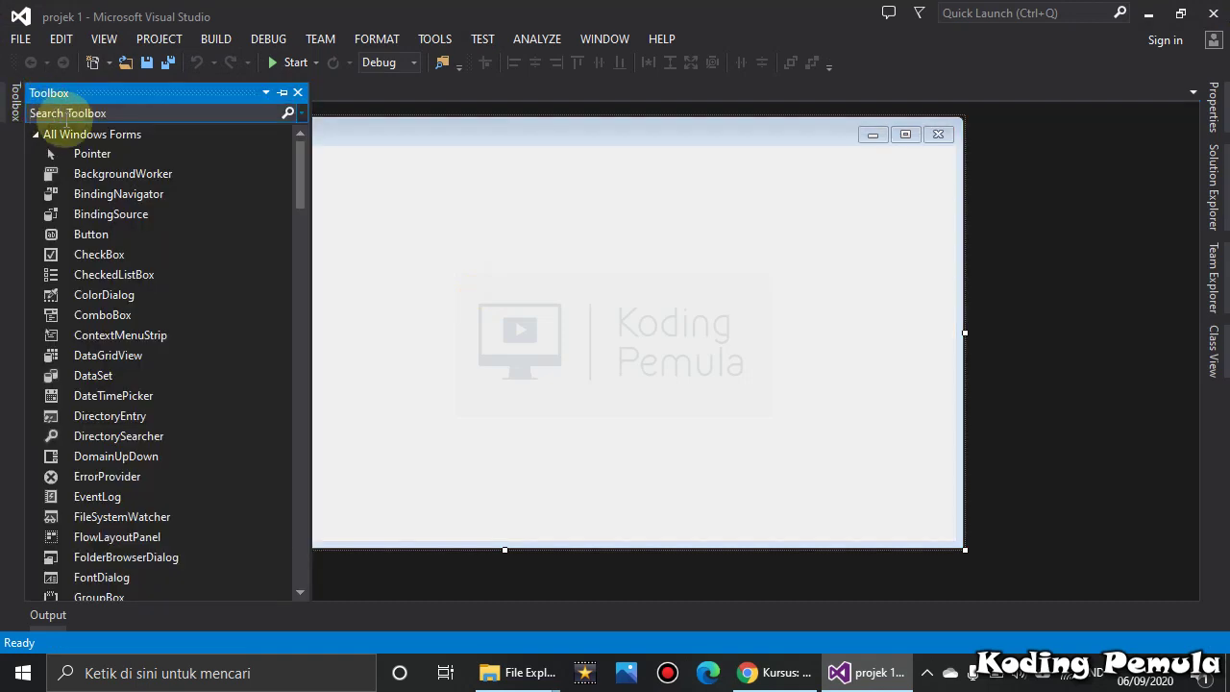
{"action": "left_click", "coordinate": [139, 112]}
{"action": "type", "text": "l"}
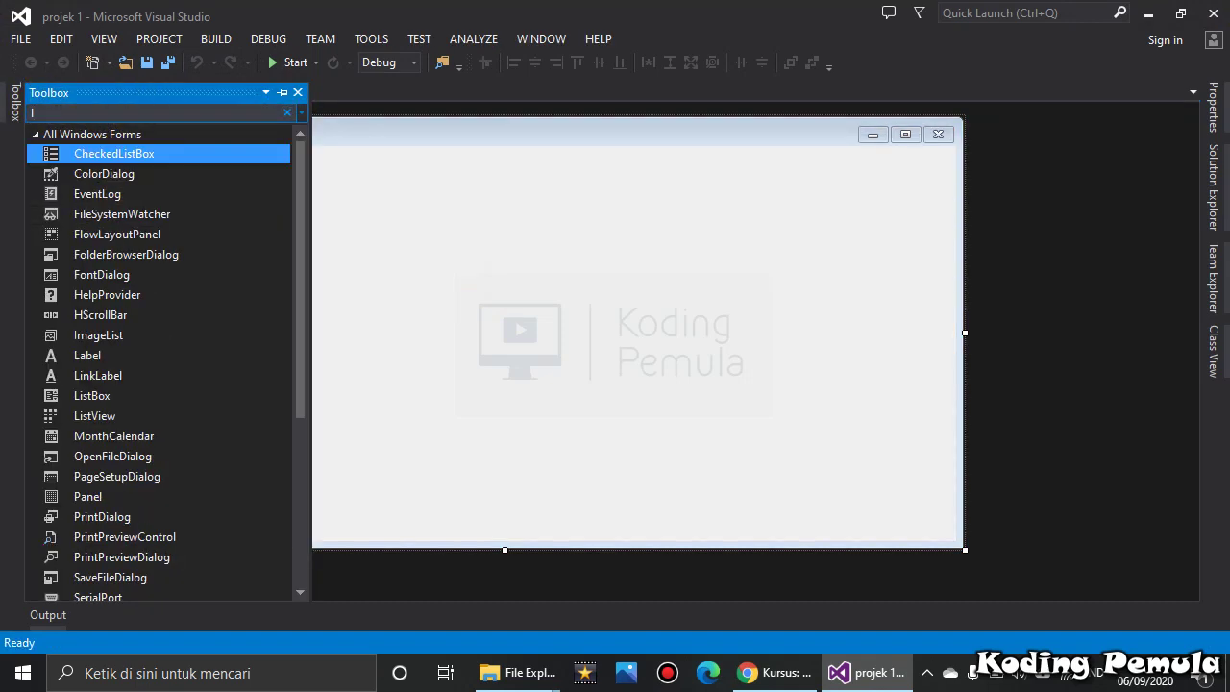
{"action": "type", "text": "ab"}
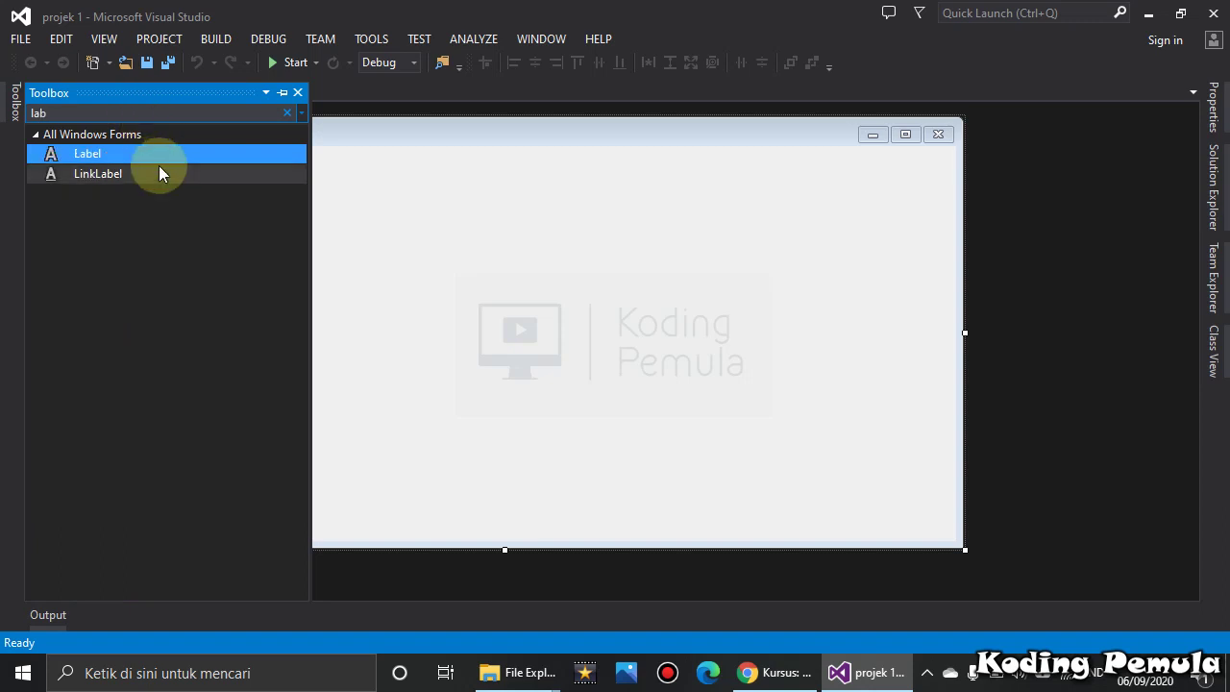
{"action": "left_click", "coordinate": [159, 155]}
{"action": "left_click_drag", "start_coordinate": [159, 154], "coordinate": [427, 225]}
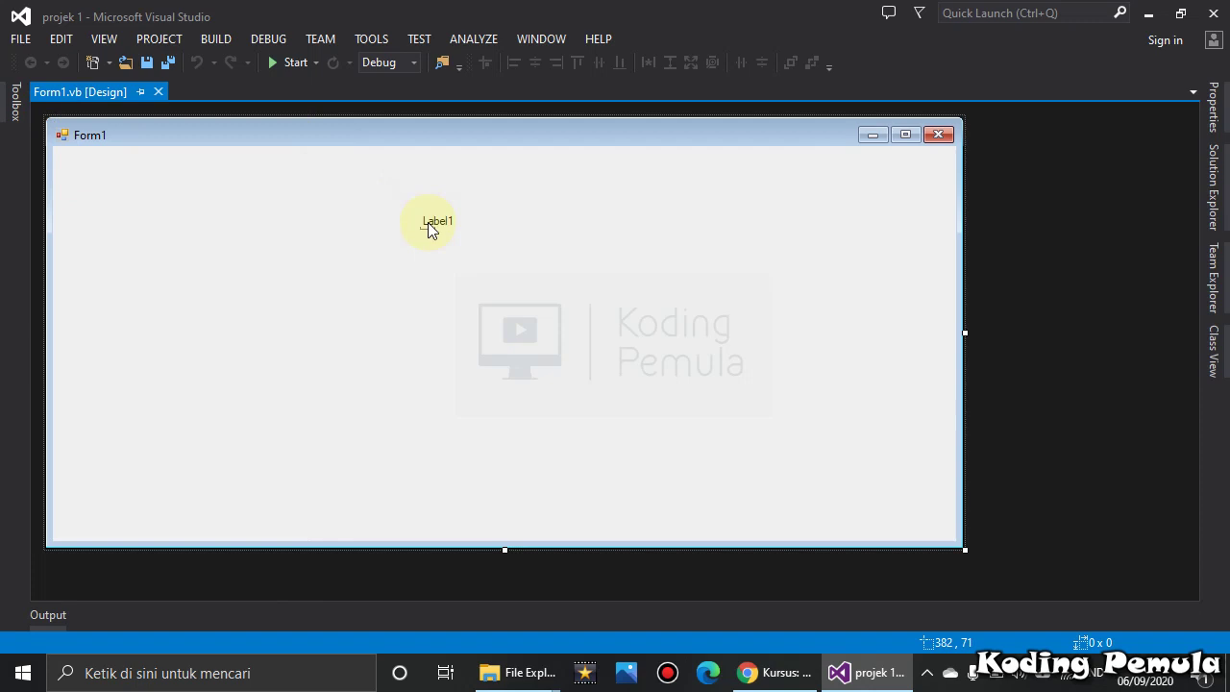
{"action": "left_click", "coordinate": [700, 301]}
Open the Click event code of Label1 and close the code file to return to the form designer
{"action": "left_click", "coordinate": [437, 221]}
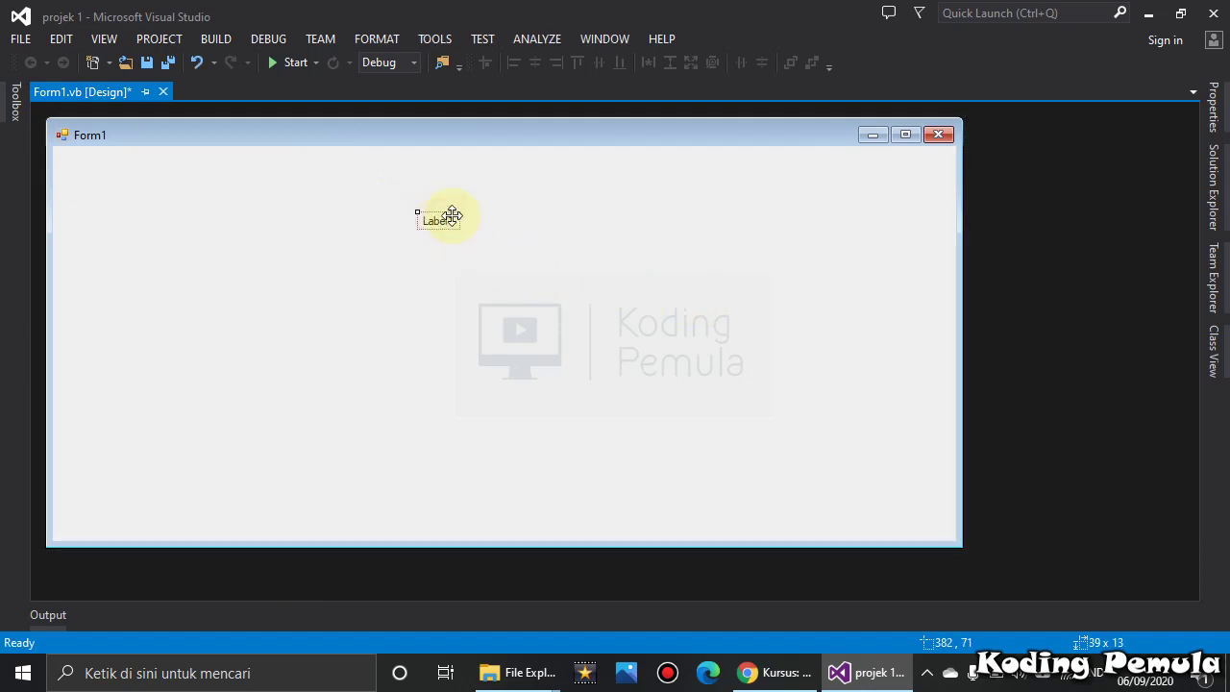
{"action": "right_click", "coordinate": [452, 216]}
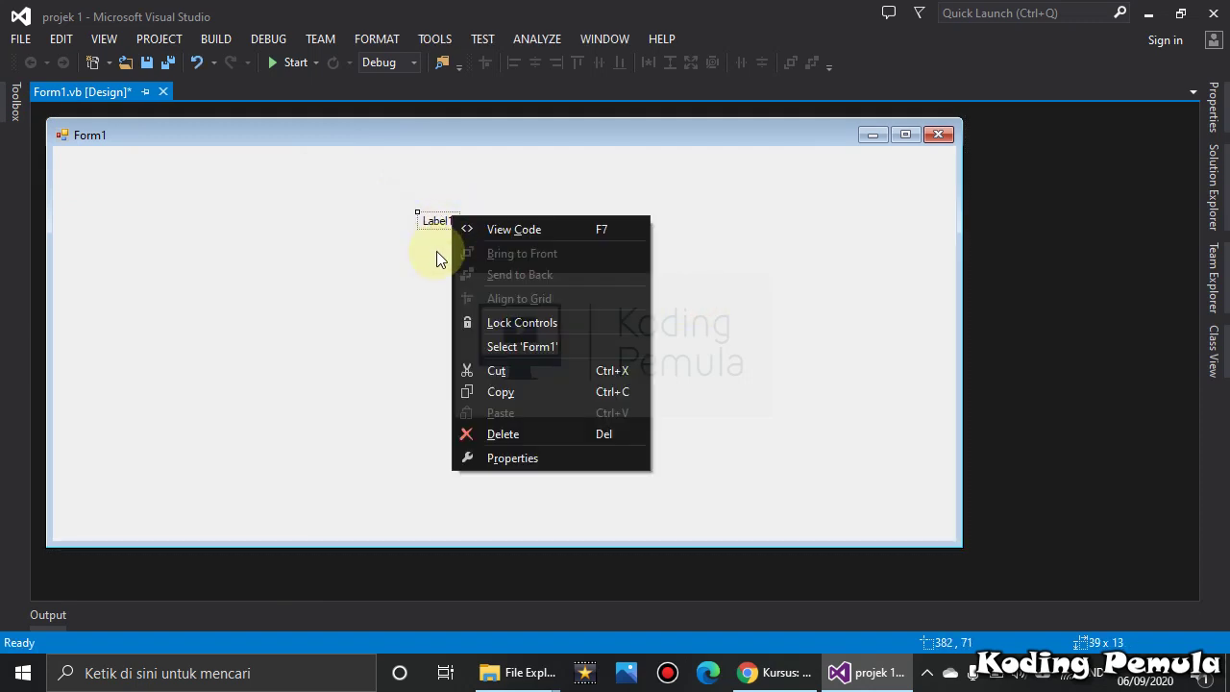
{"action": "left_click", "coordinate": [435, 221]}
{"action": "double_click", "coordinate": [434, 221]}
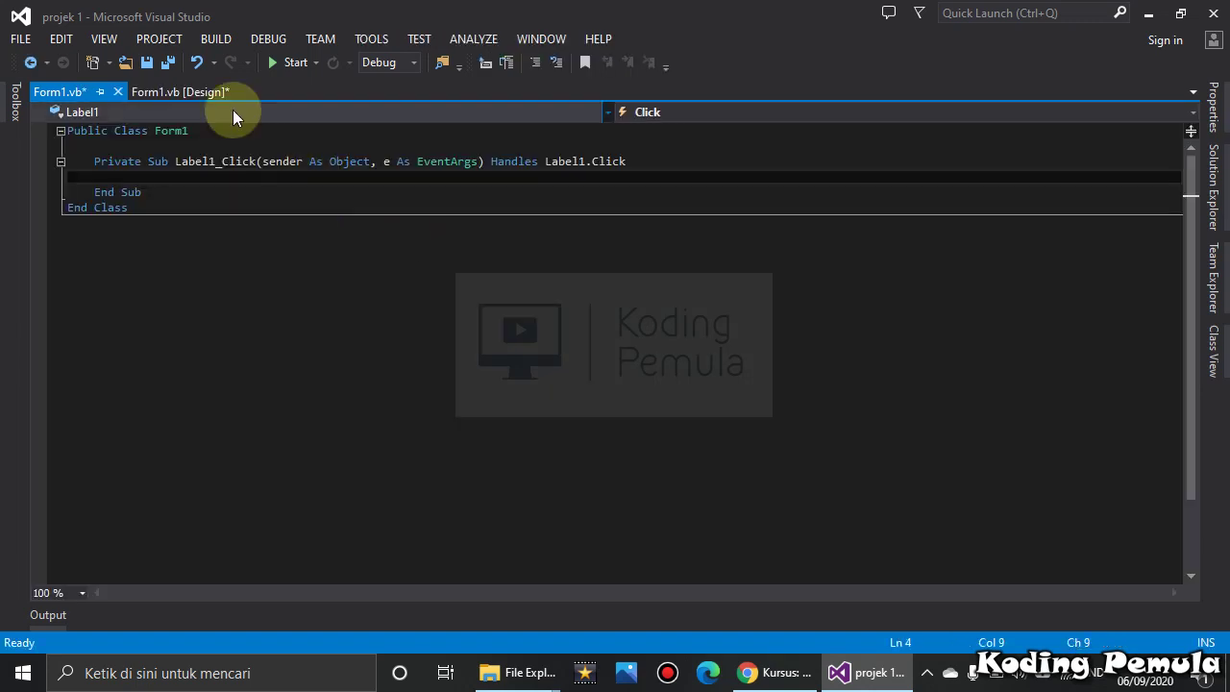
{"action": "left_click", "coordinate": [118, 91]}
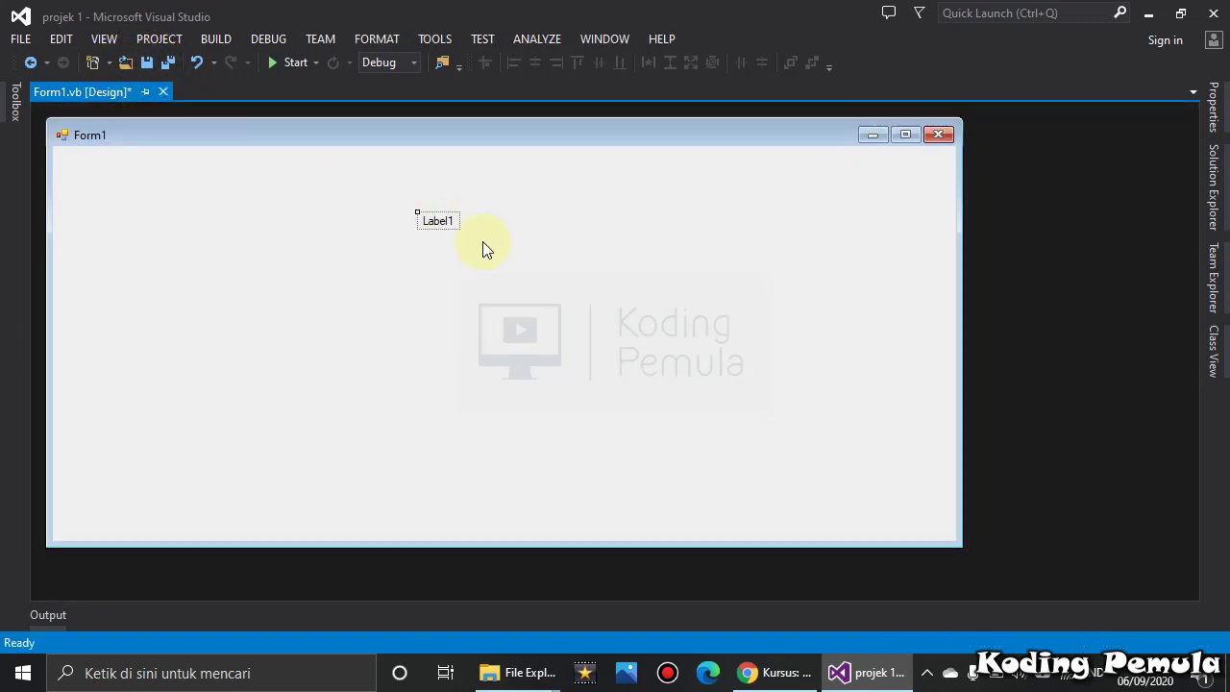
Run the project with the new label on its form and close the running Form1 window
{"action": "left_click", "coordinate": [643, 291]}
{"action": "left_click", "coordinate": [294, 69]}
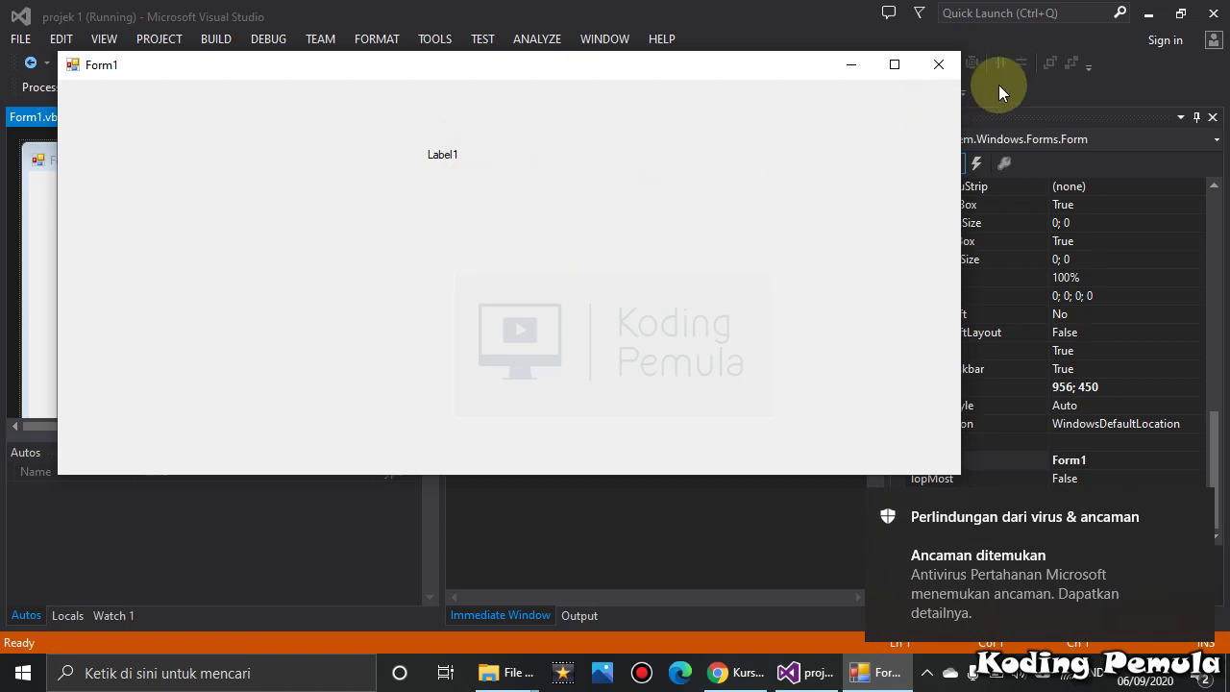
{"action": "left_click", "coordinate": [938, 65]}
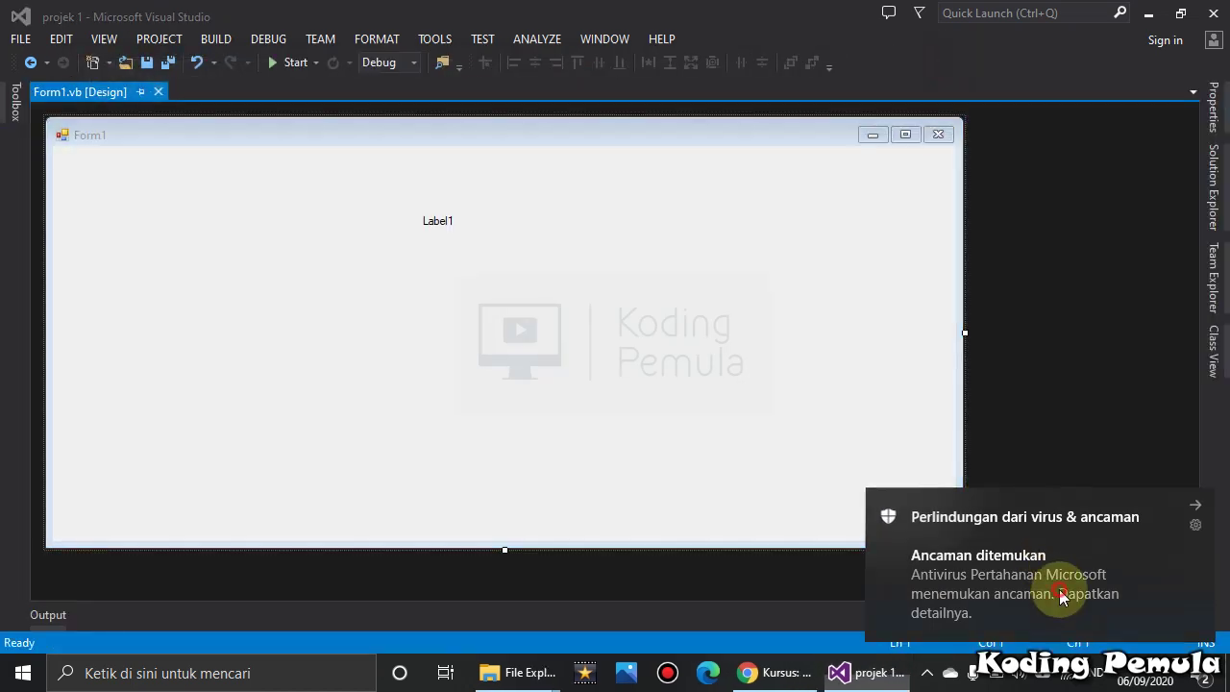
Open the virus protection notification, close the Windows Security window, and exit Visual Studio
{"action": "left_click", "coordinate": [1059, 589]}
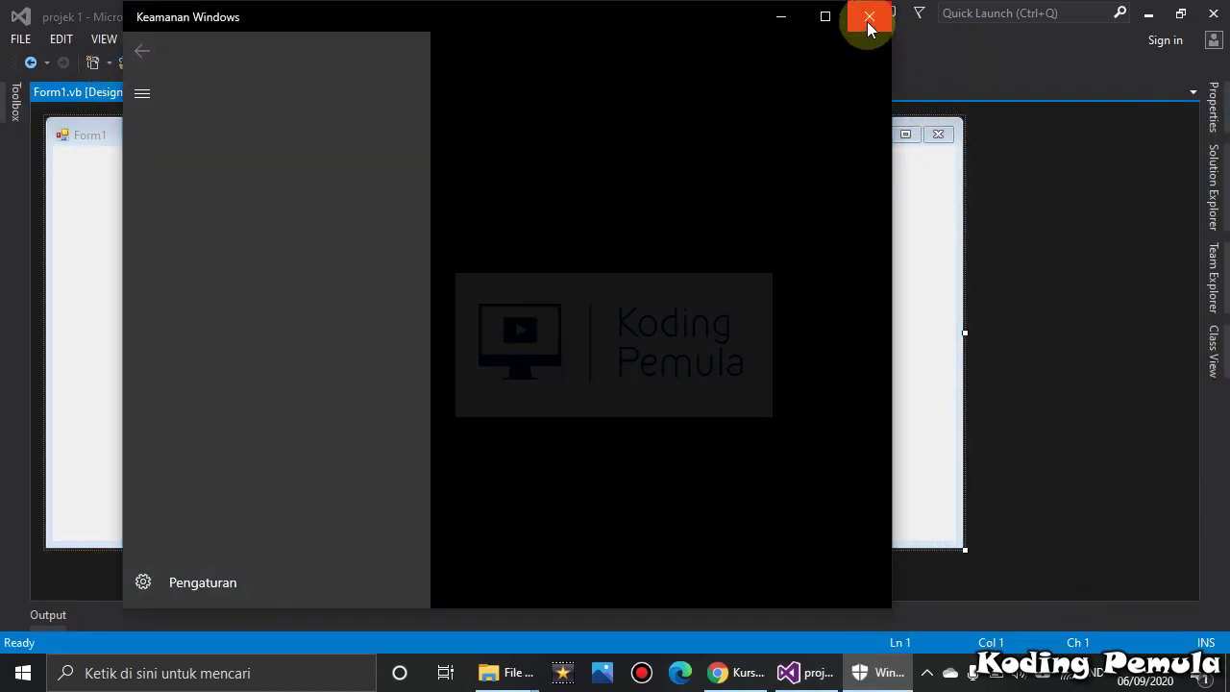
{"action": "left_click", "coordinate": [869, 19]}
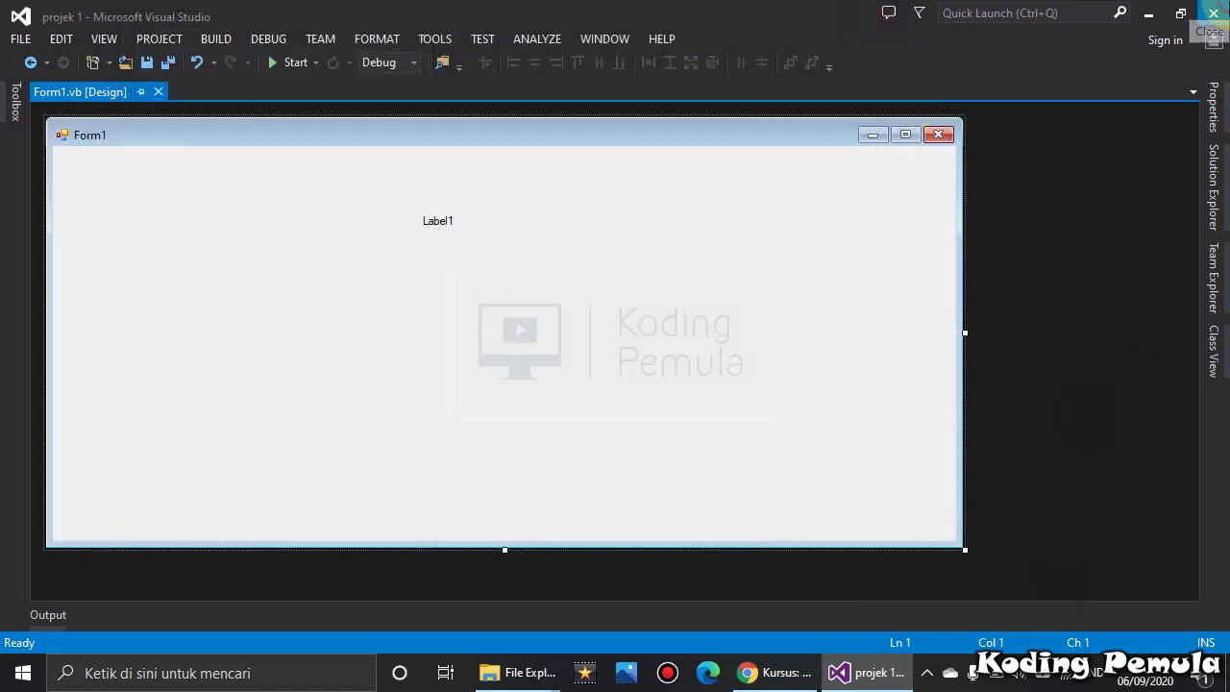
{"action": "left_click", "coordinate": [1213, 13]}
{"action": "left_click", "coordinate": [877, 329]}
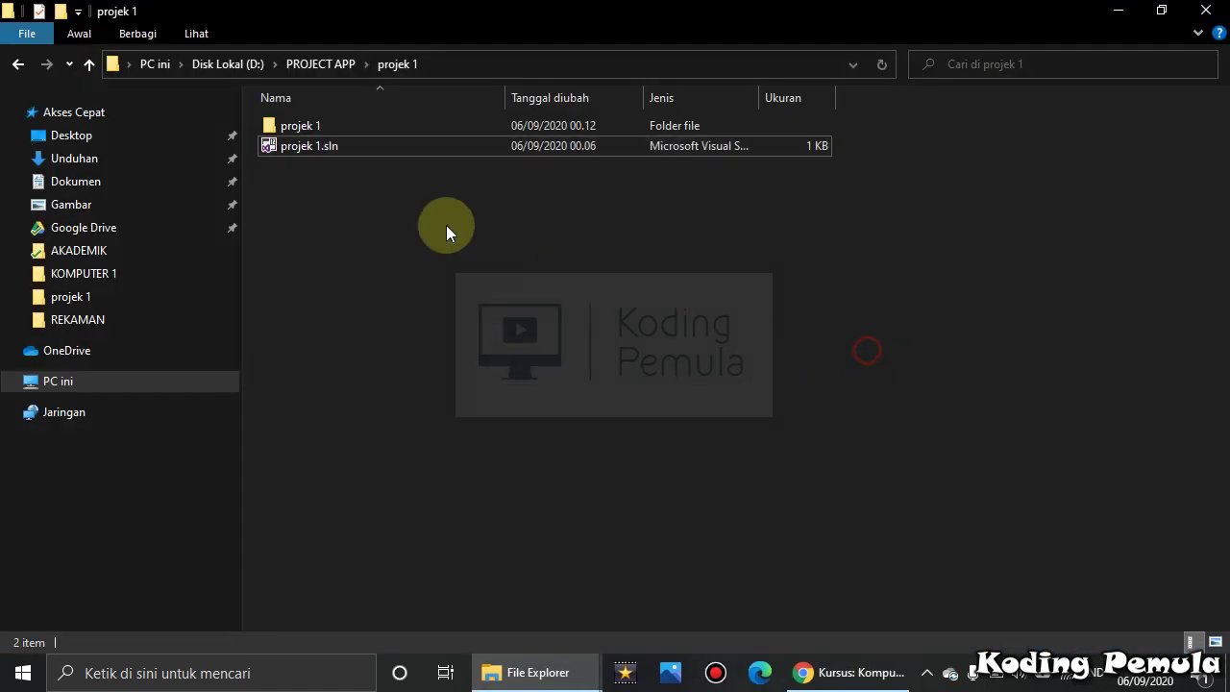
Run projek 1.exe from the project's bin\Debug folder, and close its form window and the File Explorer window
{"action": "double_click", "coordinate": [313, 125]}
{"action": "double_click", "coordinate": [313, 126]}
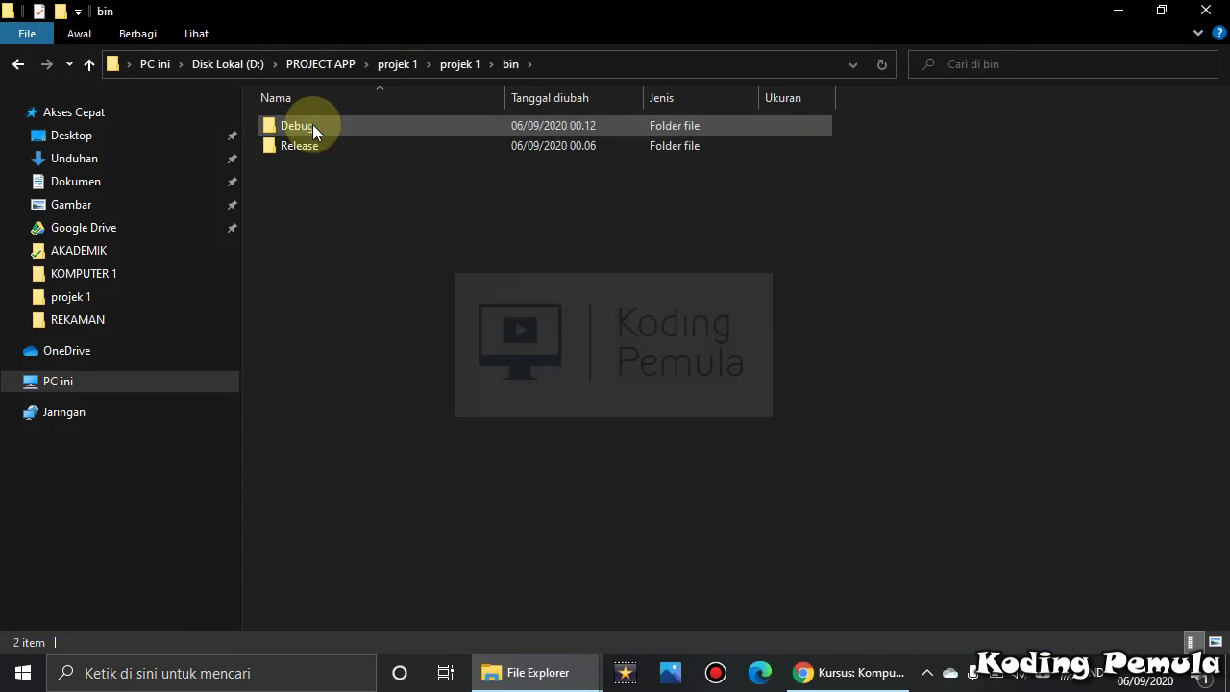
{"action": "double_click", "coordinate": [297, 123]}
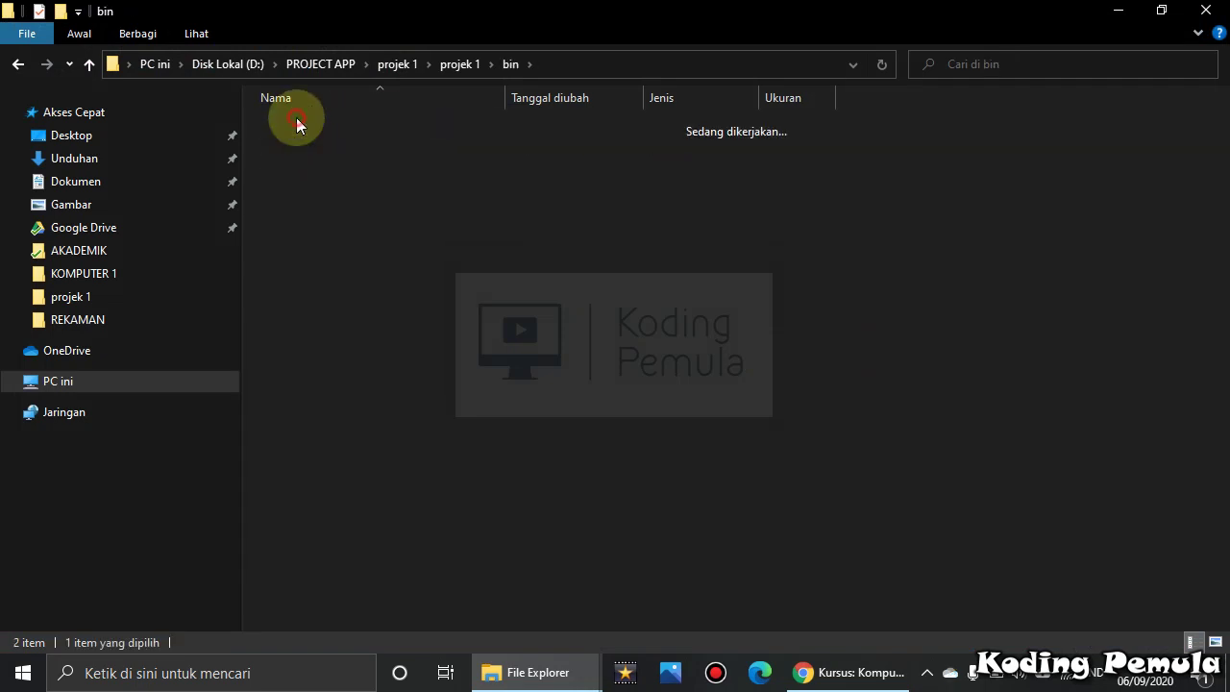
{"action": "double_click", "coordinate": [305, 126]}
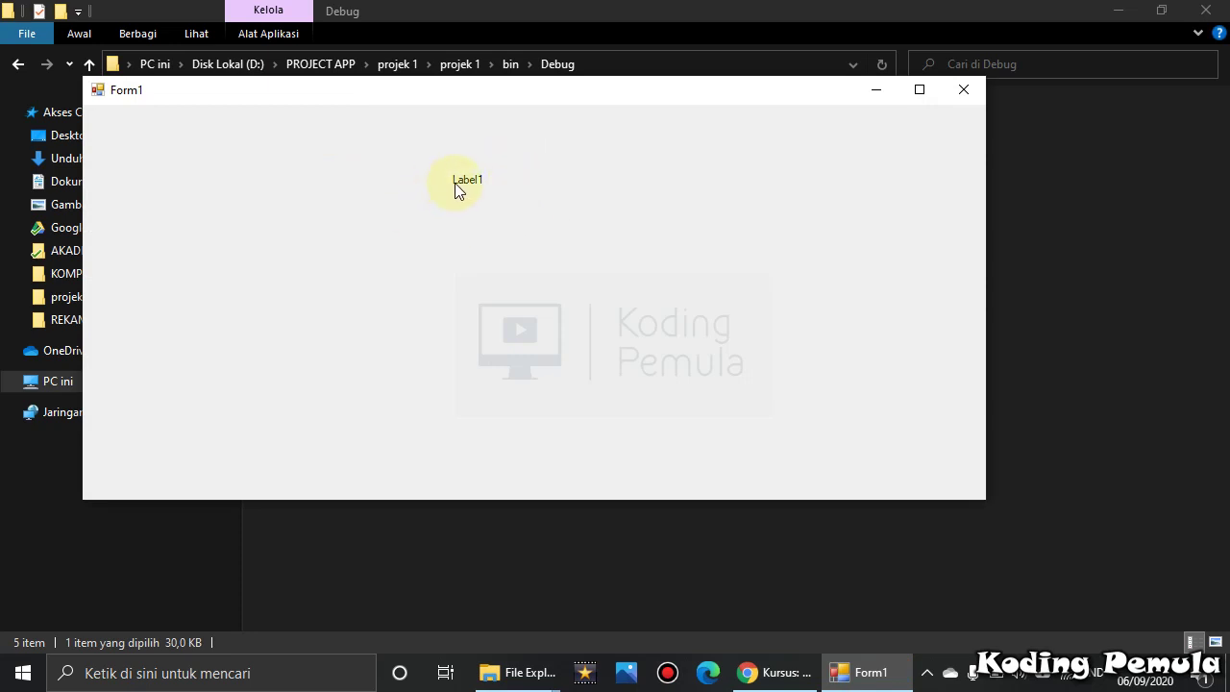
{"action": "left_click", "coordinate": [964, 90]}
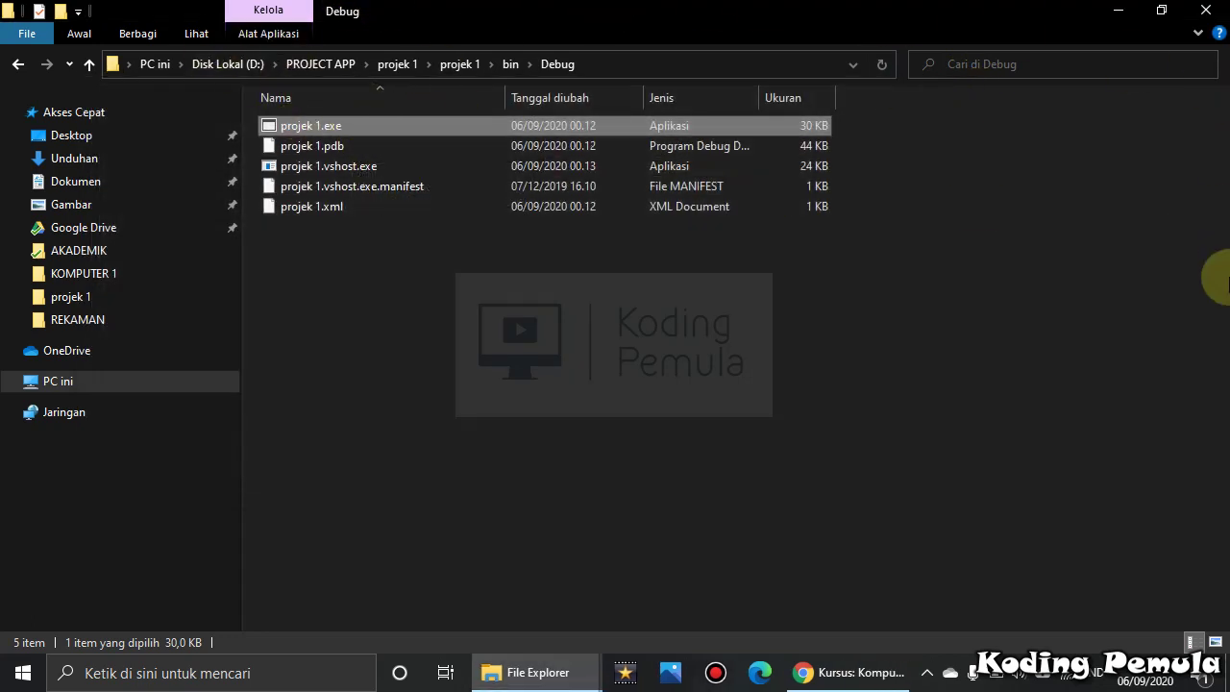
{"action": "left_click", "coordinate": [1223, 9]}
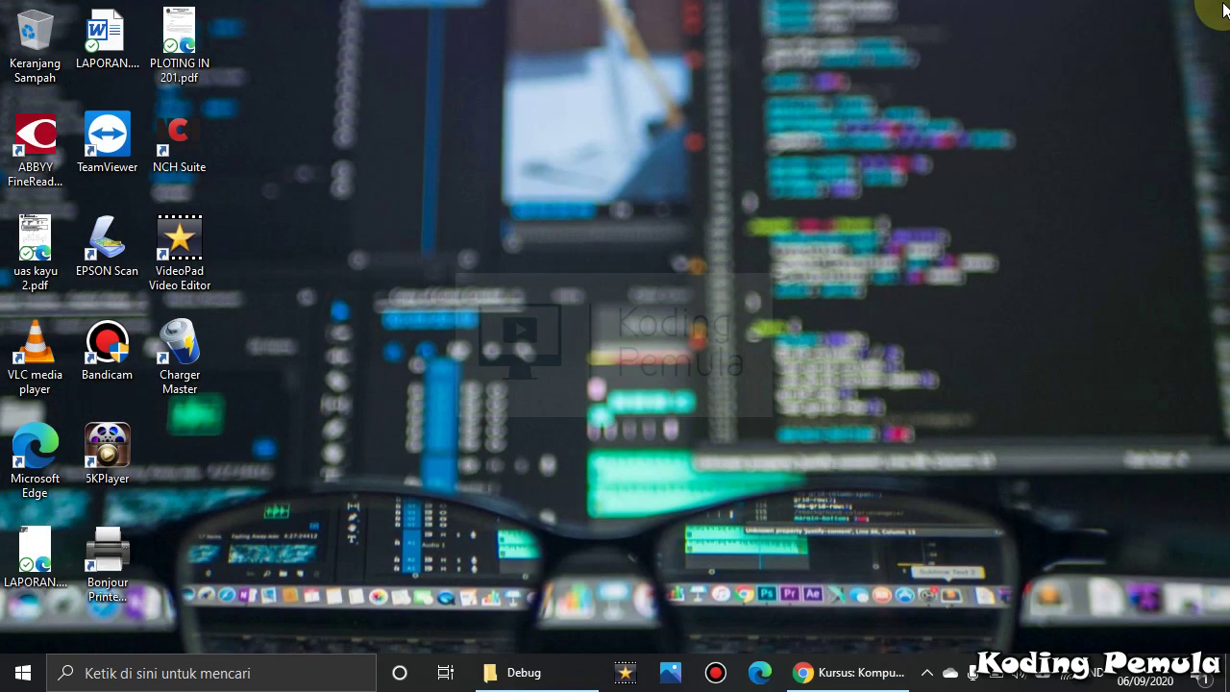